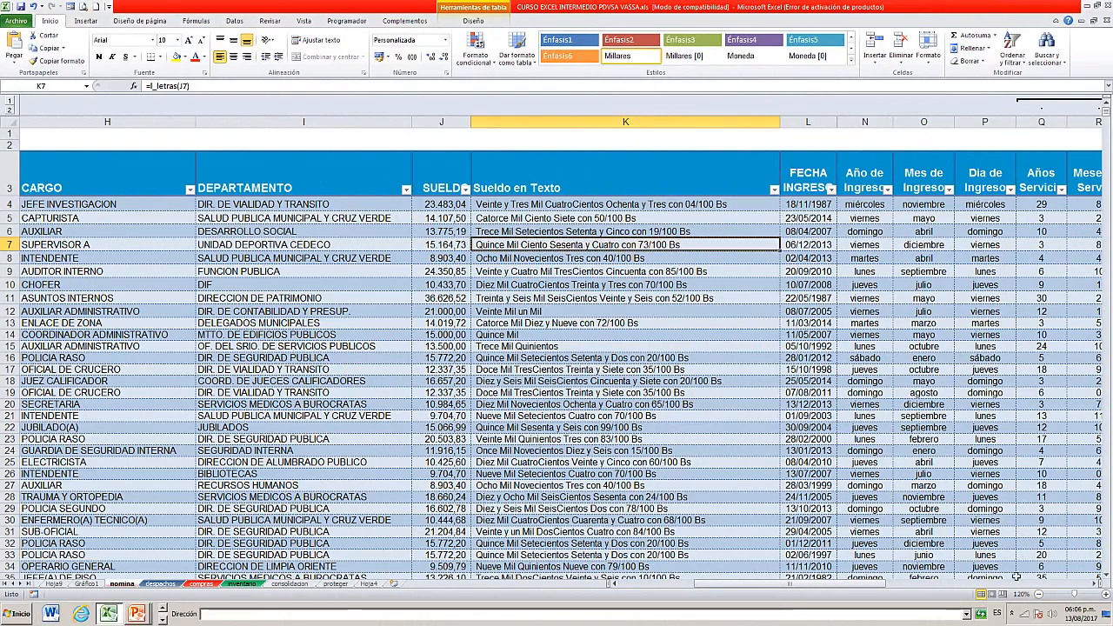
- Examine the nomina sheet's payroll table, from the employee data columns across to the service time and vacation columns
{"action": "left_click", "coordinate": [1039, 595]}
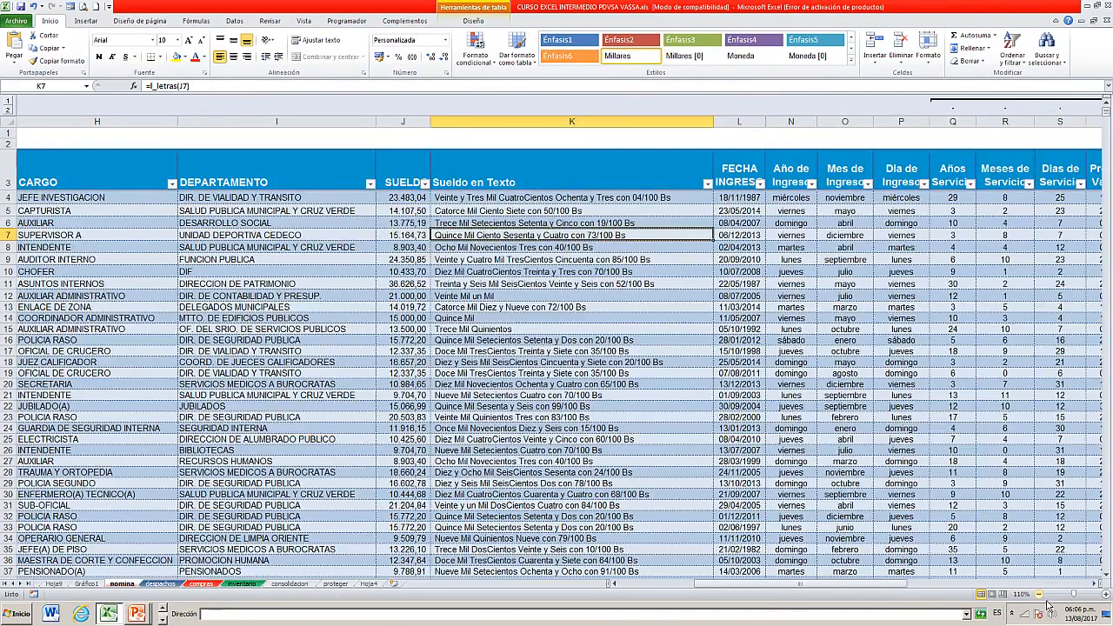
{"action": "left_click", "coordinate": [1040, 595]}
{"action": "scroll", "coordinate": [539, 300], "scroll_direction": "down", "scroll_amount": 6}
{"action": "scroll", "coordinate": [540, 300], "scroll_direction": "up", "scroll_amount": 6}
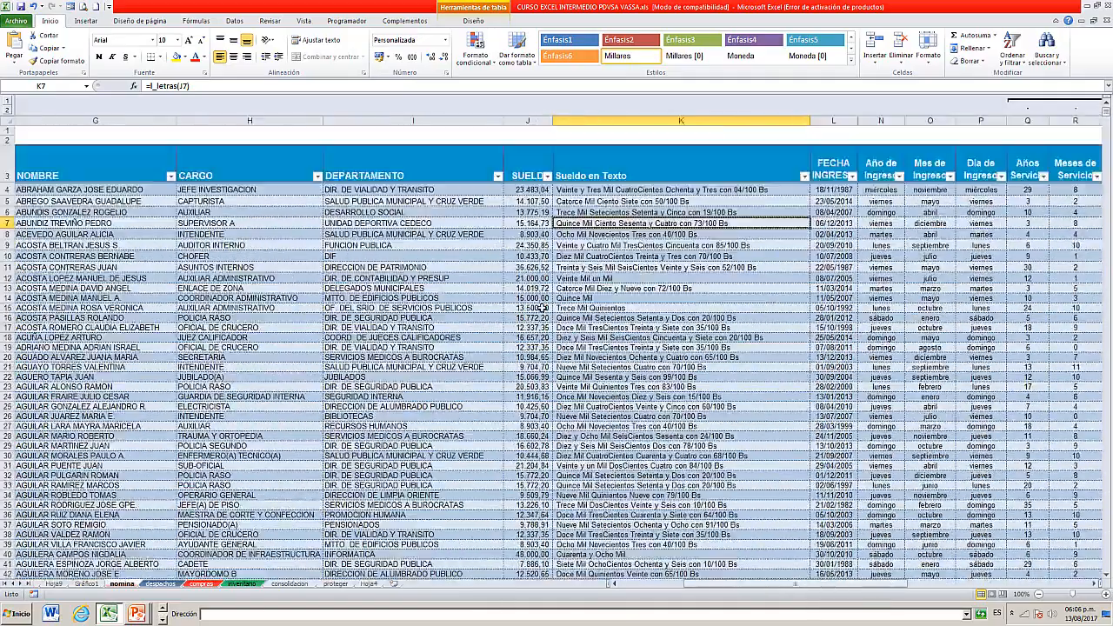
{"action": "scroll", "coordinate": [549, 307], "scroll_direction": "down", "scroll_amount": 6}
{"action": "scroll", "coordinate": [550, 308], "scroll_direction": "up", "scroll_amount": 7}
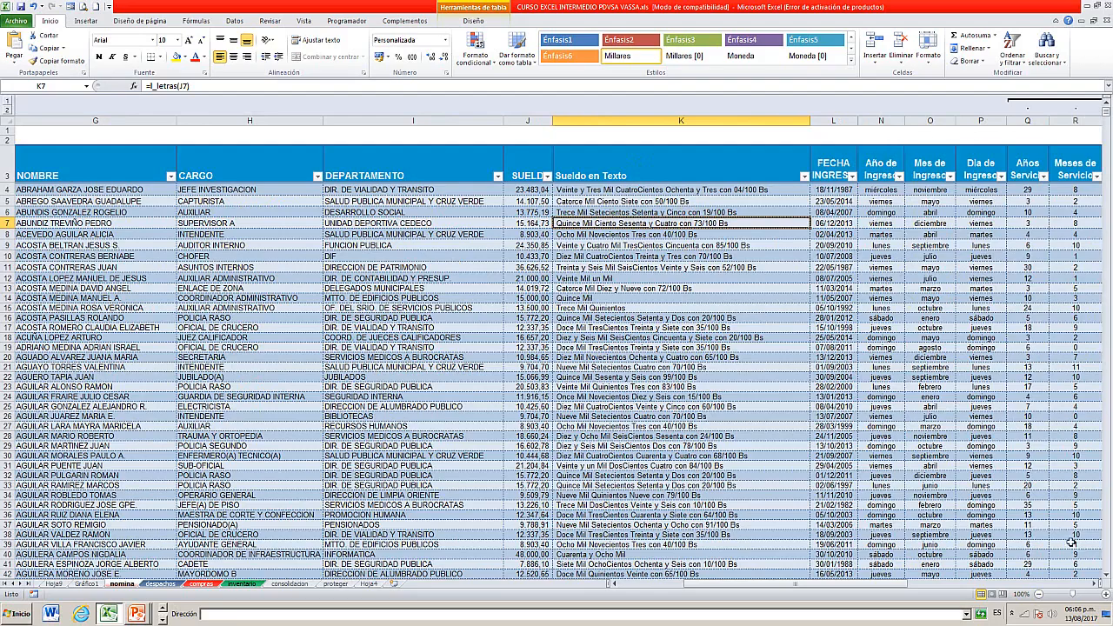
{"action": "left_click", "coordinate": [1101, 588]}
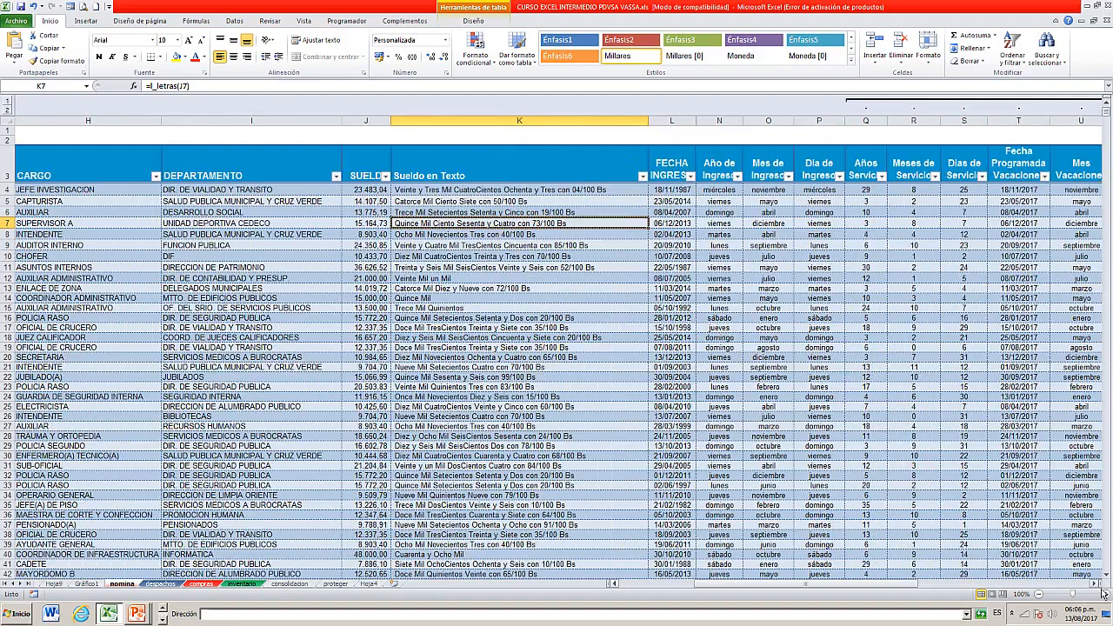
{"action": "left_click", "coordinate": [1101, 588]}
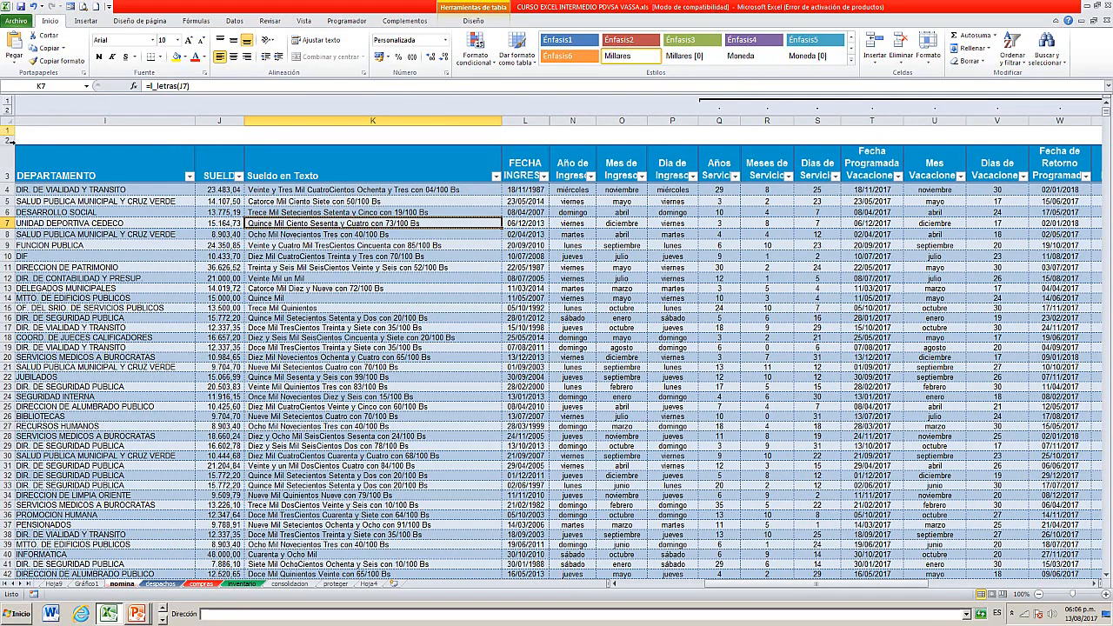
- Insert five blank rows above the header row of the payroll table
{"action": "left_click_drag", "start_coordinate": [10, 139], "coordinate": [53, 202]}
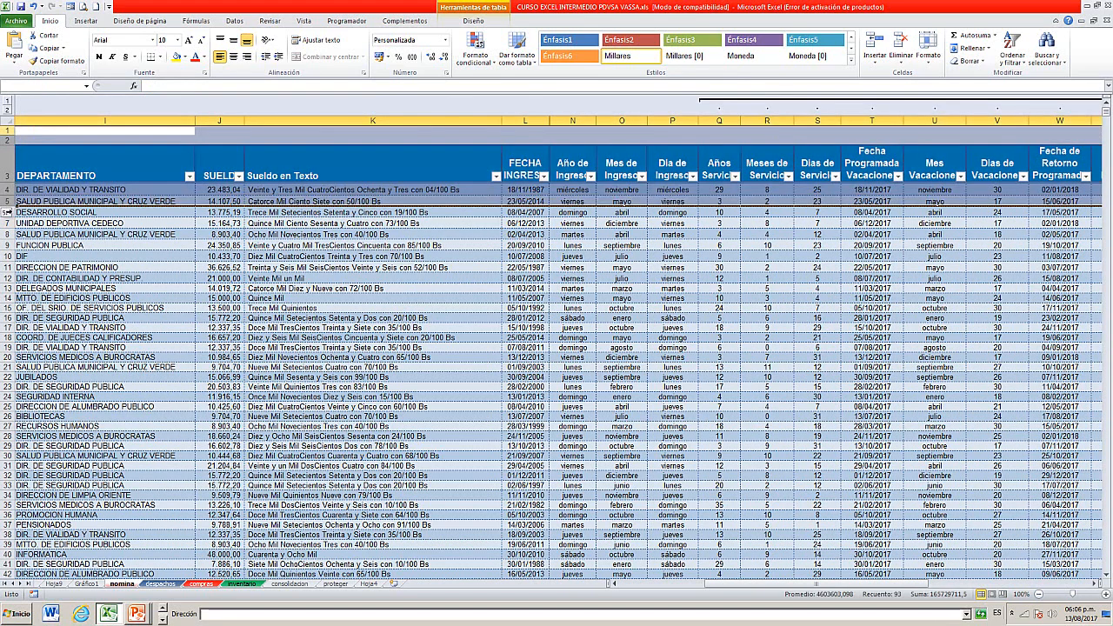
{"action": "right_click", "coordinate": [77, 168]}
{"action": "left_click", "coordinate": [105, 240]}
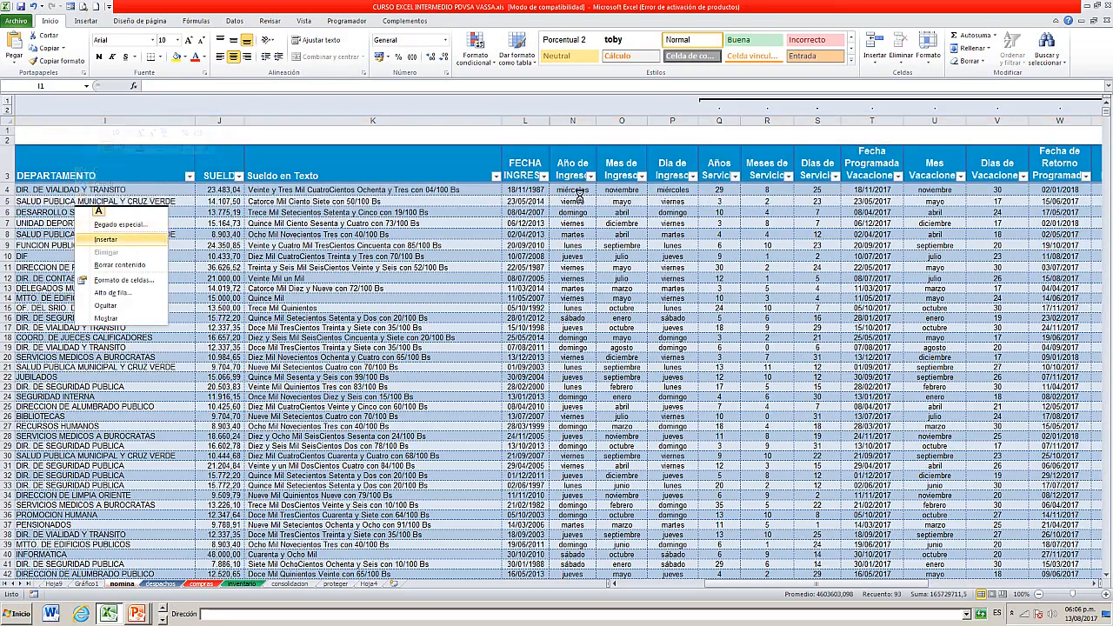
{"action": "left_click", "coordinate": [567, 316]}
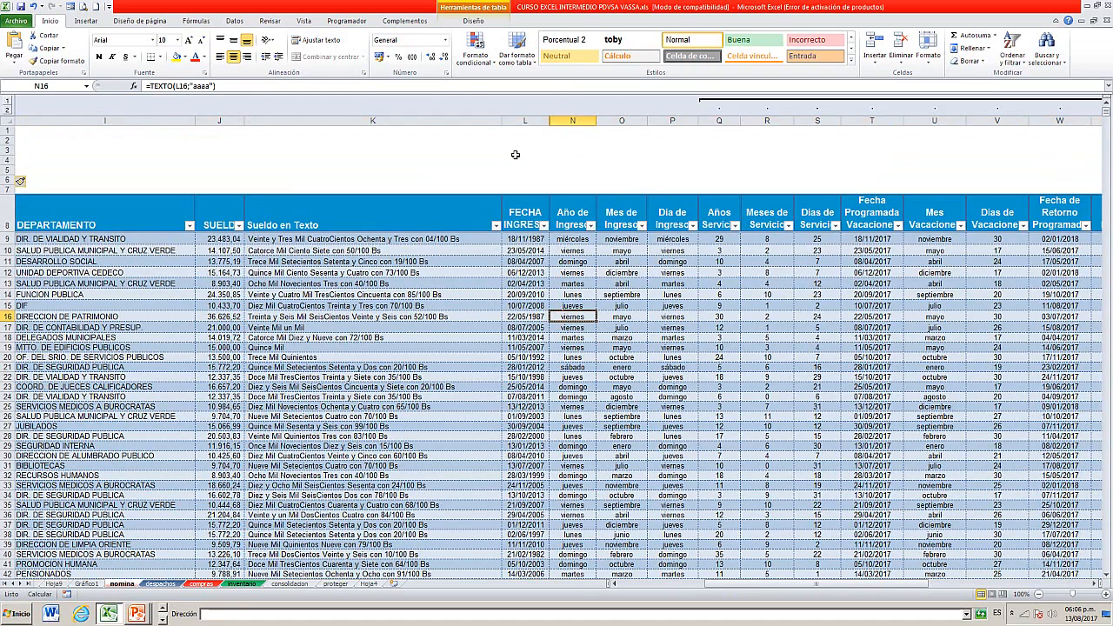
- Apply all borders to the empty range N1:Q5 above the payroll table
{"action": "left_click", "coordinate": [1106, 594]}
{"action": "left_click", "coordinate": [1105, 594]}
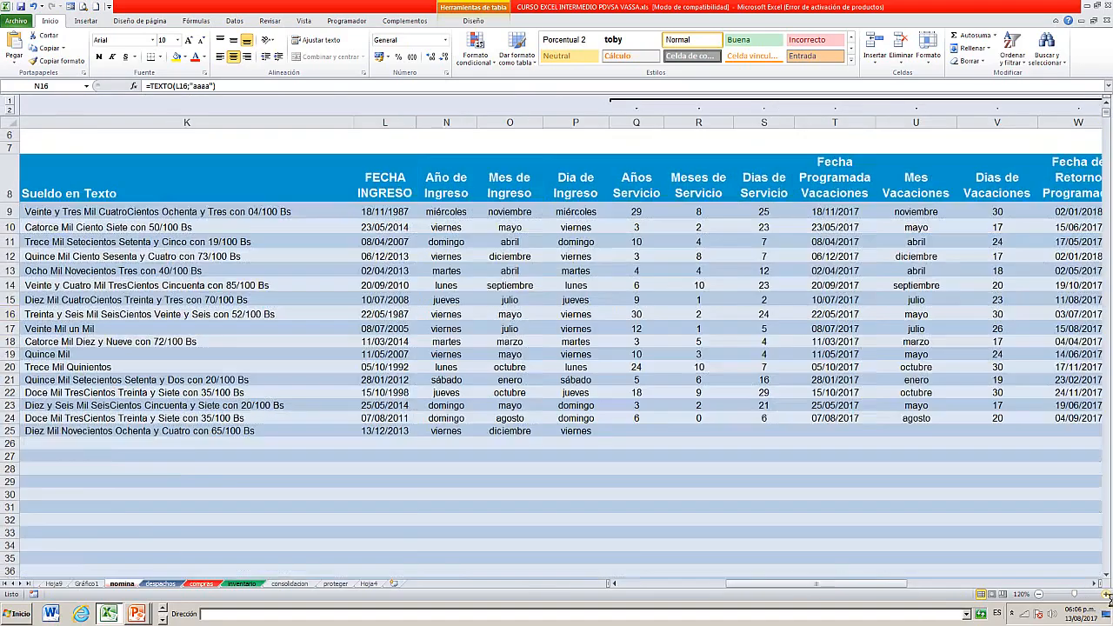
{"action": "left_click", "coordinate": [1105, 594]}
{"action": "scroll", "coordinate": [588, 357], "scroll_direction": "up", "scroll_amount": 2}
{"action": "left_click_drag", "start_coordinate": [445, 137], "coordinate": [626, 186]}
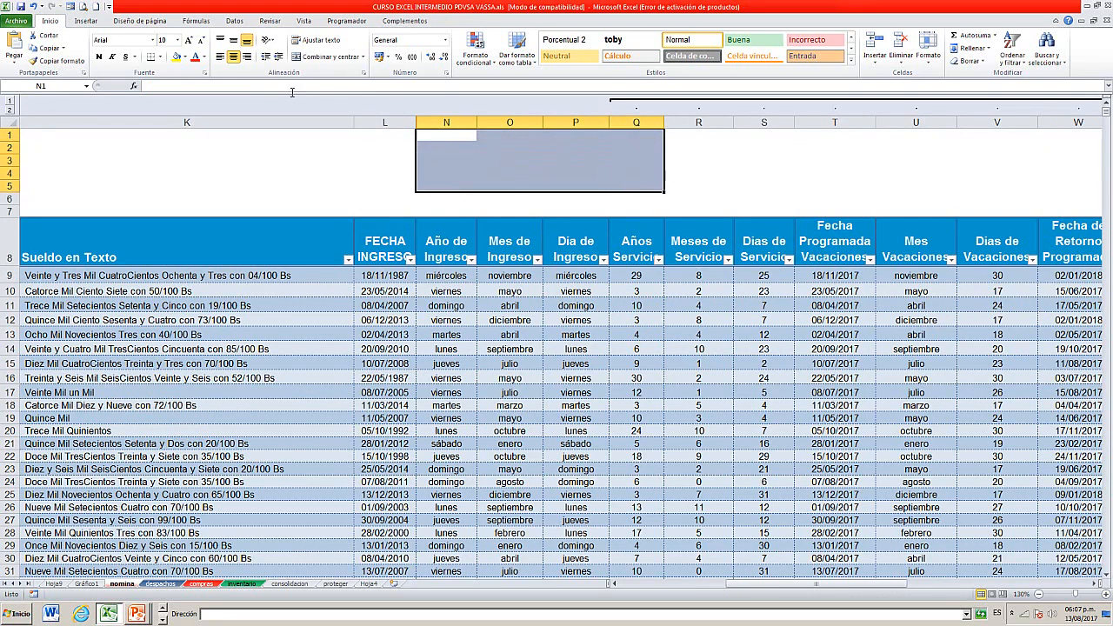
{"action": "left_click", "coordinate": [160, 57]}
{"action": "left_click", "coordinate": [150, 148]}
{"action": "left_click", "coordinate": [576, 305]}
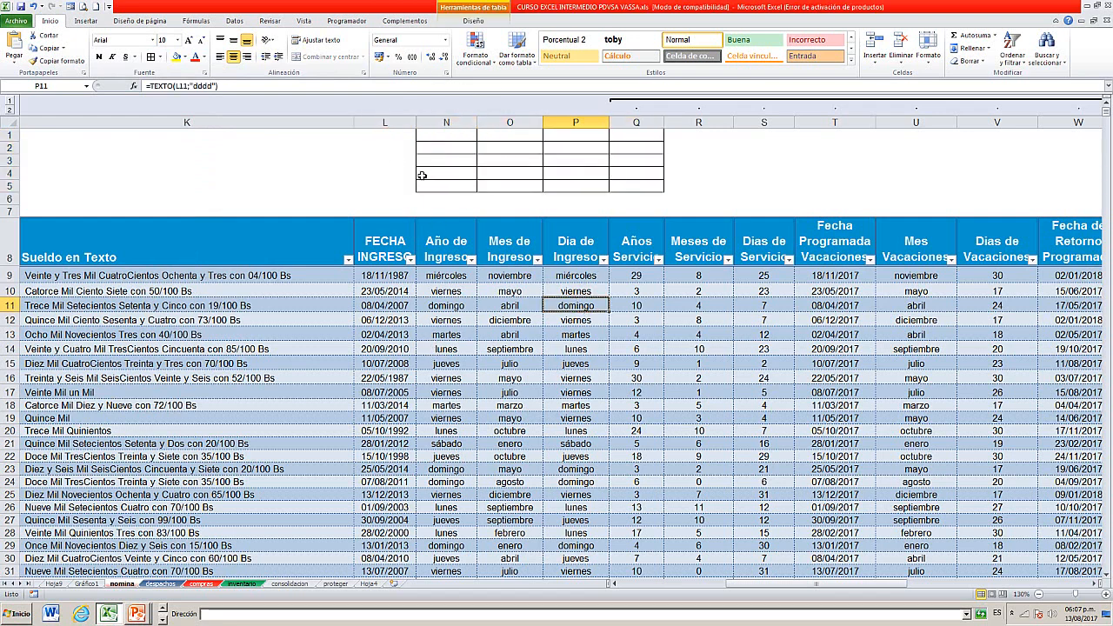
- Enter the labels "Total Trab" in N1 and "Total Sueldo" in N2
{"action": "left_click", "coordinate": [445, 137]}
{"action": "type", "text": "T"}
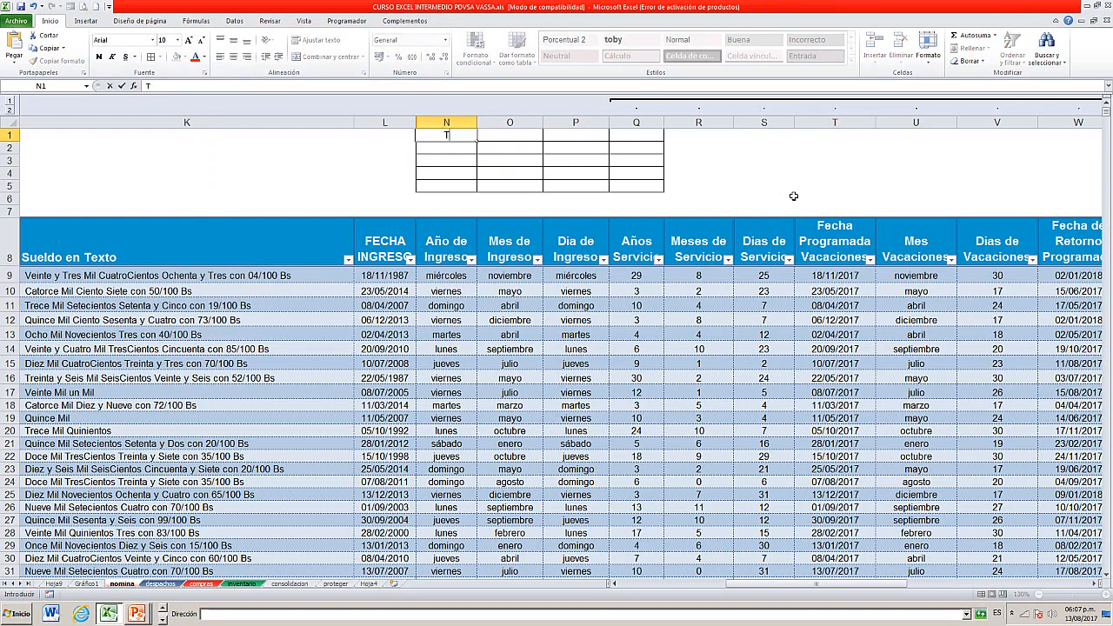
{"action": "type", "text": "otal Trab"}
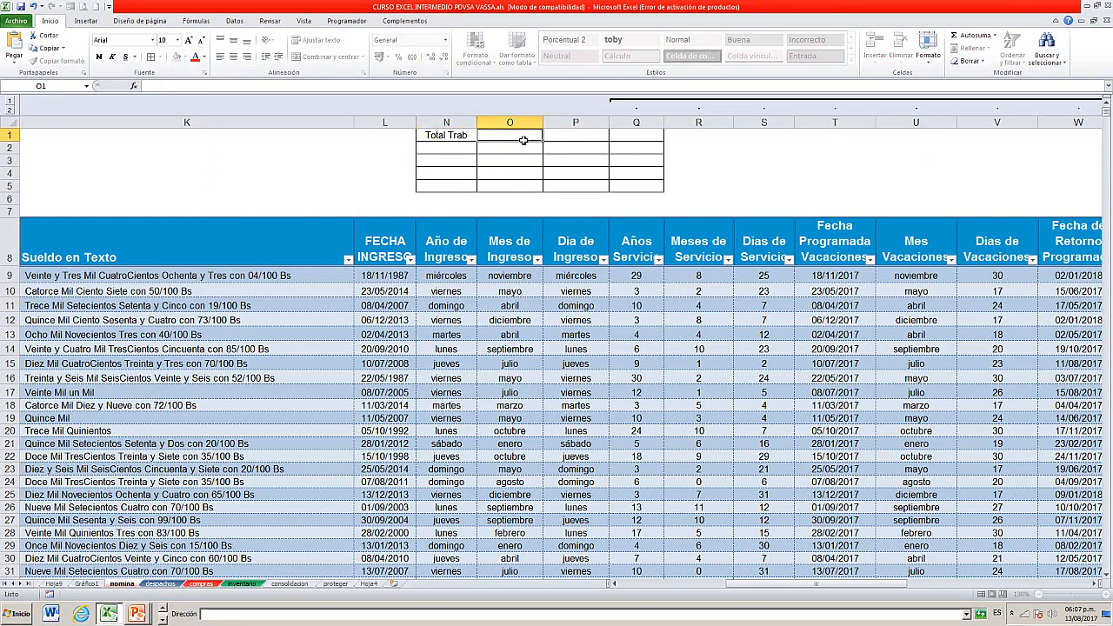
{"action": "left_click", "coordinate": [455, 150]}
{"action": "type", "text": "Toral"}
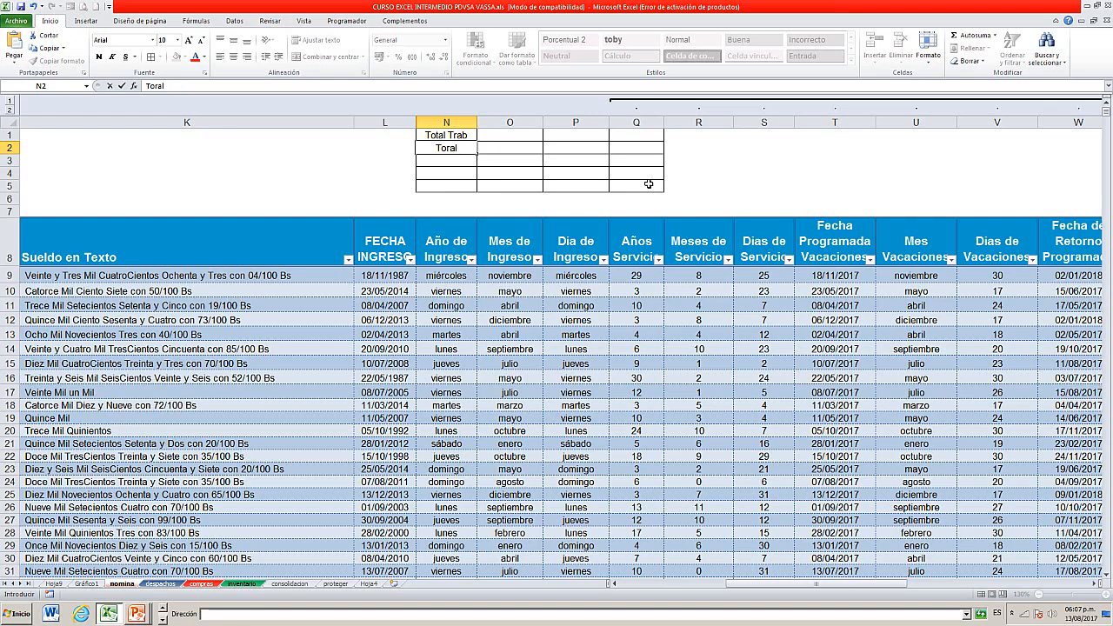
{"action": "type", "text": "tal Sueldo"}
{"action": "key", "text": "Return"}
- Enter the labels "Promedio Bs", "Sueldo Max" and "Sueldo Min" in cells N3 to N5
{"action": "type", "text": "Promedio"}
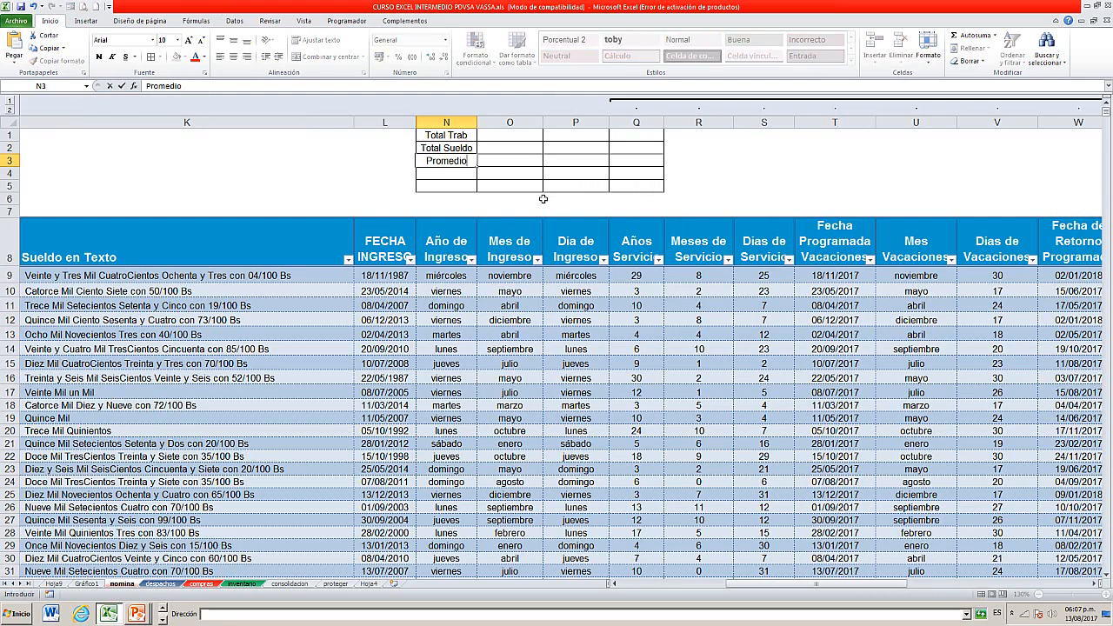
{"action": "type", "text": " Bs"}
{"action": "key", "text": "Return"}
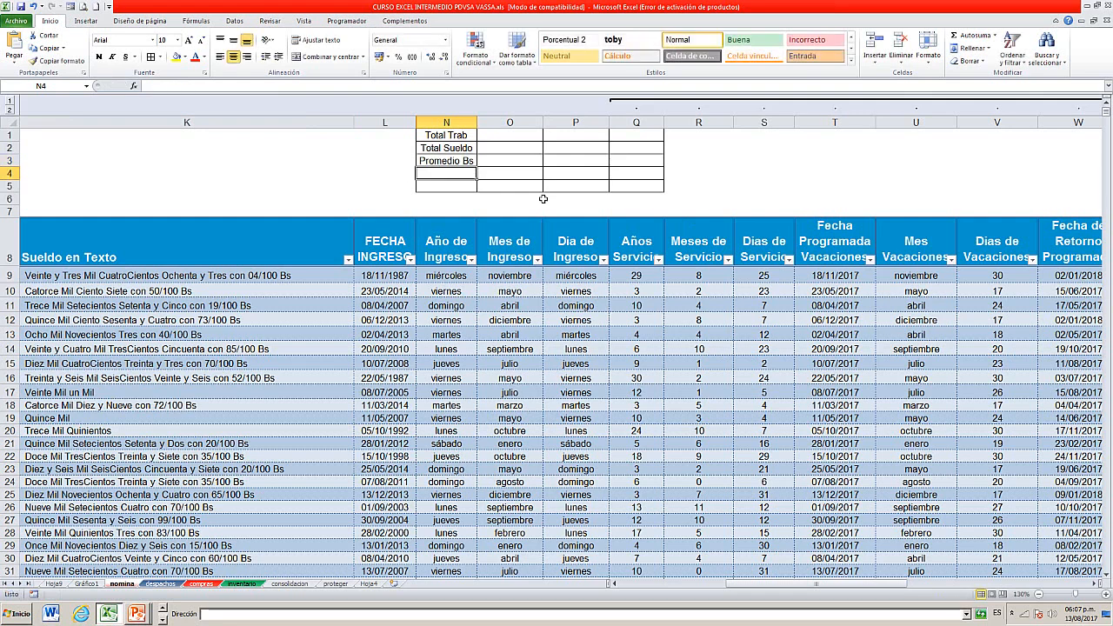
{"action": "type", "text": "Sue"}
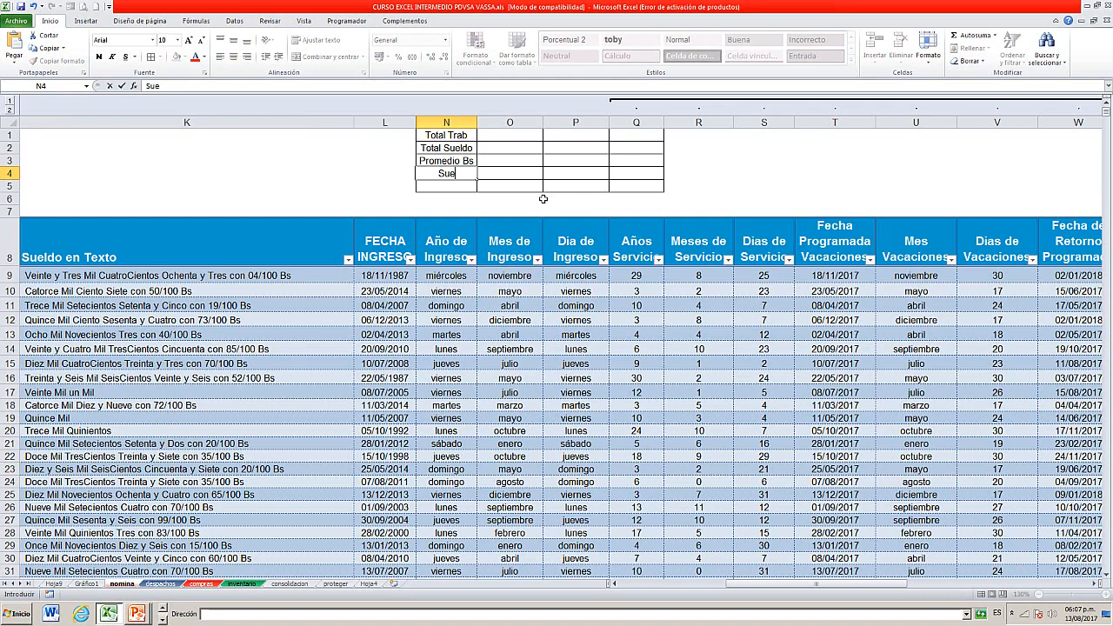
{"action": "type", "text": "ldo Max"}
{"action": "key", "text": "Return"}
{"action": "type", "text": "S"}
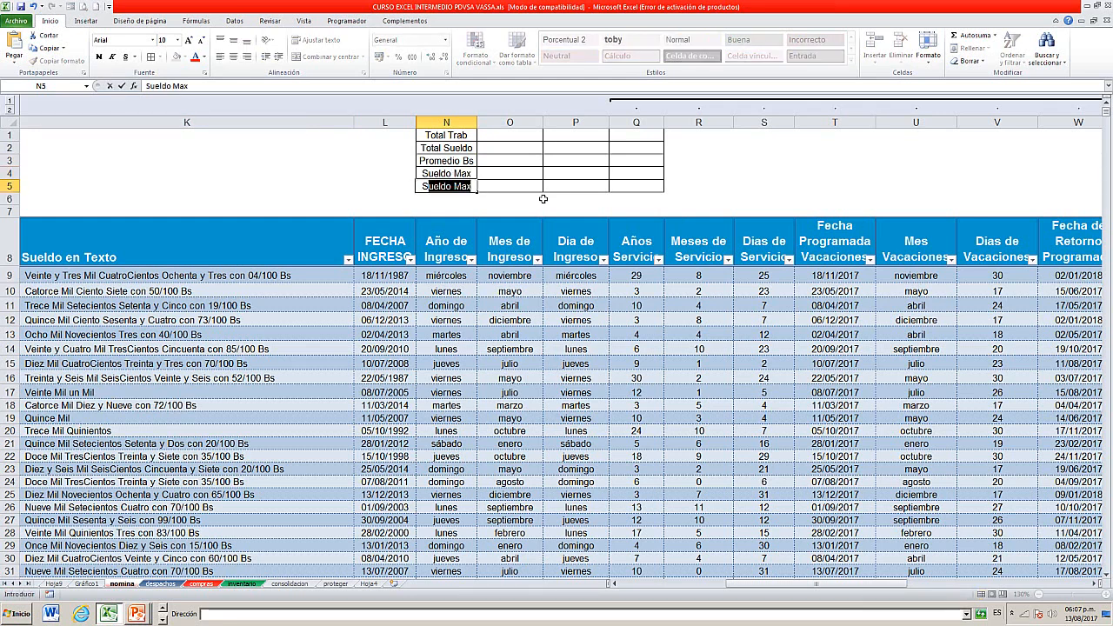
{"action": "key", "text": "BackSpace"}
{"action": "type", "text": "ueldo Min"}
{"action": "left_click", "coordinate": [557, 154]}
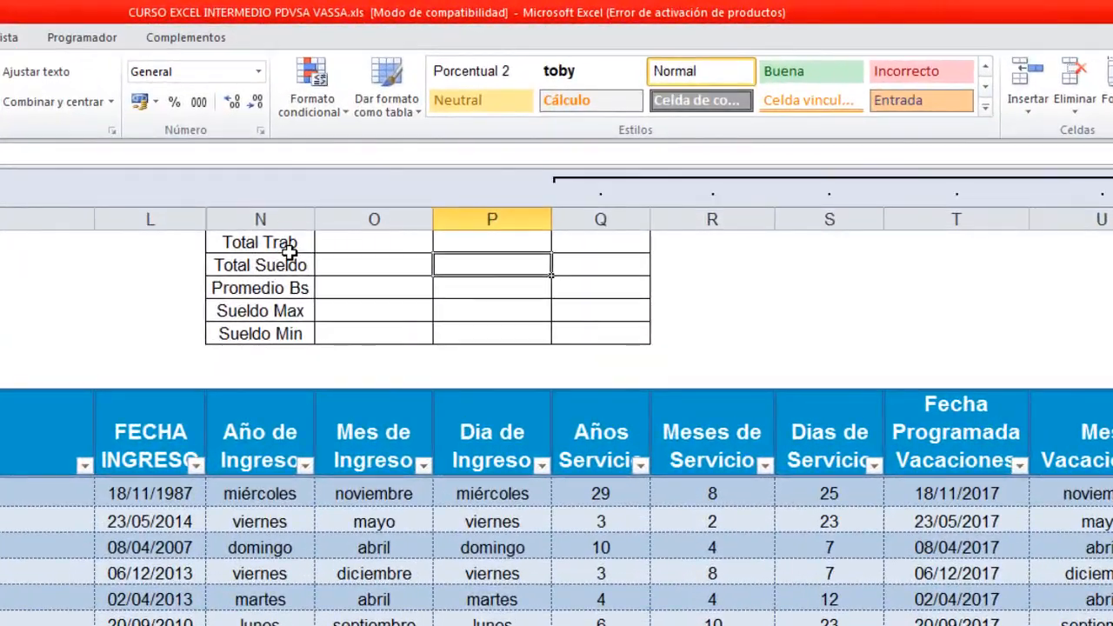
- Format the labels in N1:N5 with a light blue fill and bold text
{"action": "left_click_drag", "start_coordinate": [459, 135], "coordinate": [466, 203]}
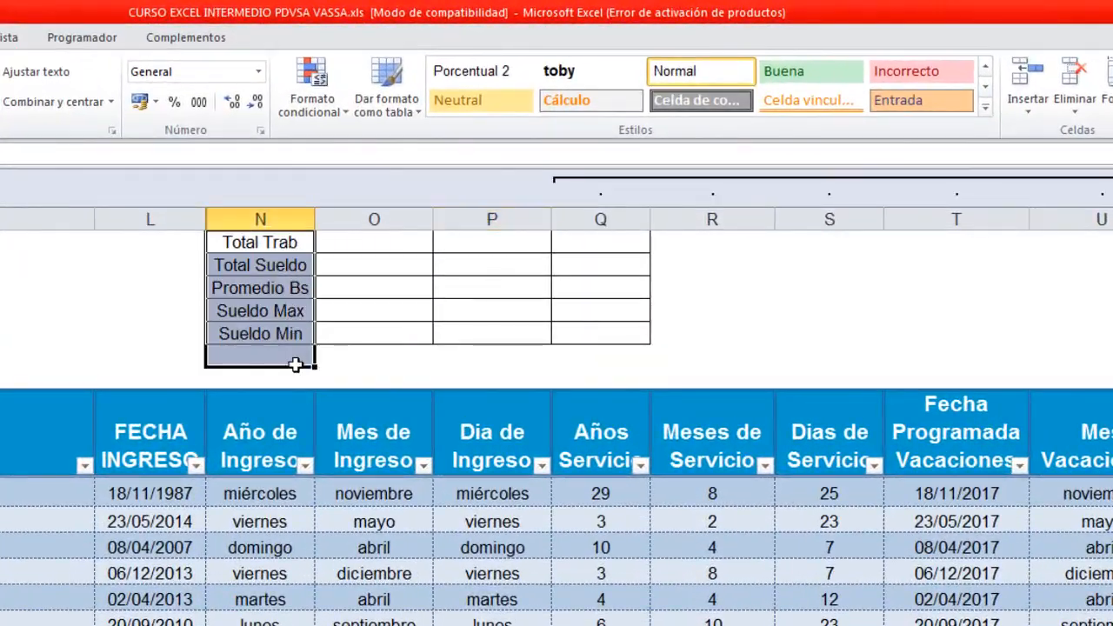
{"action": "left_click_drag", "start_coordinate": [295, 365], "coordinate": [299, 348]}
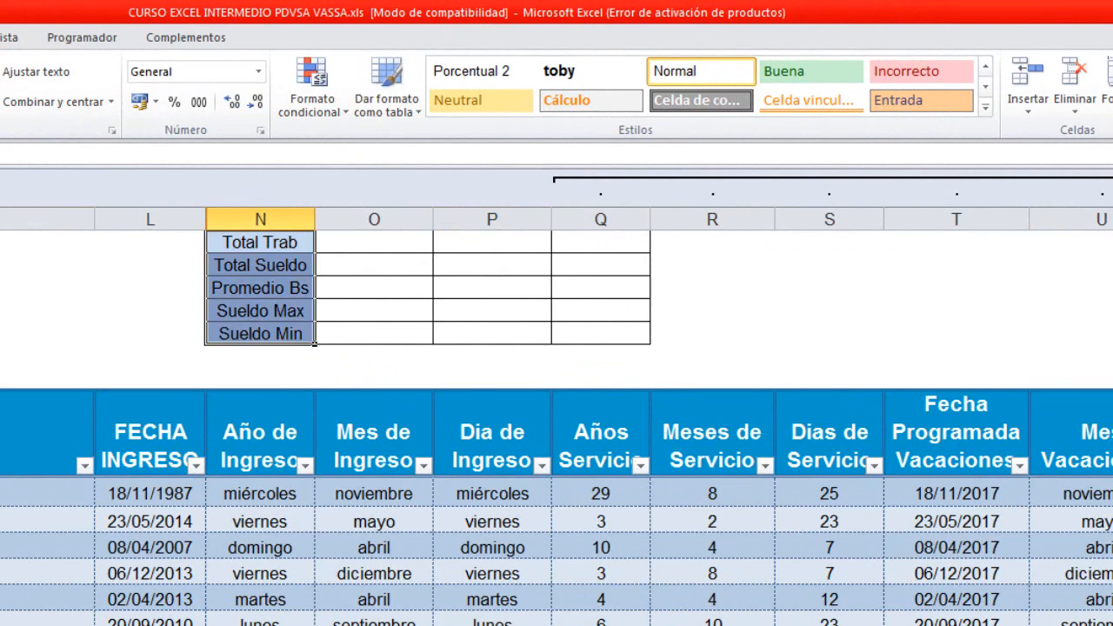
{"action": "left_click", "coordinate": [480, 291]}
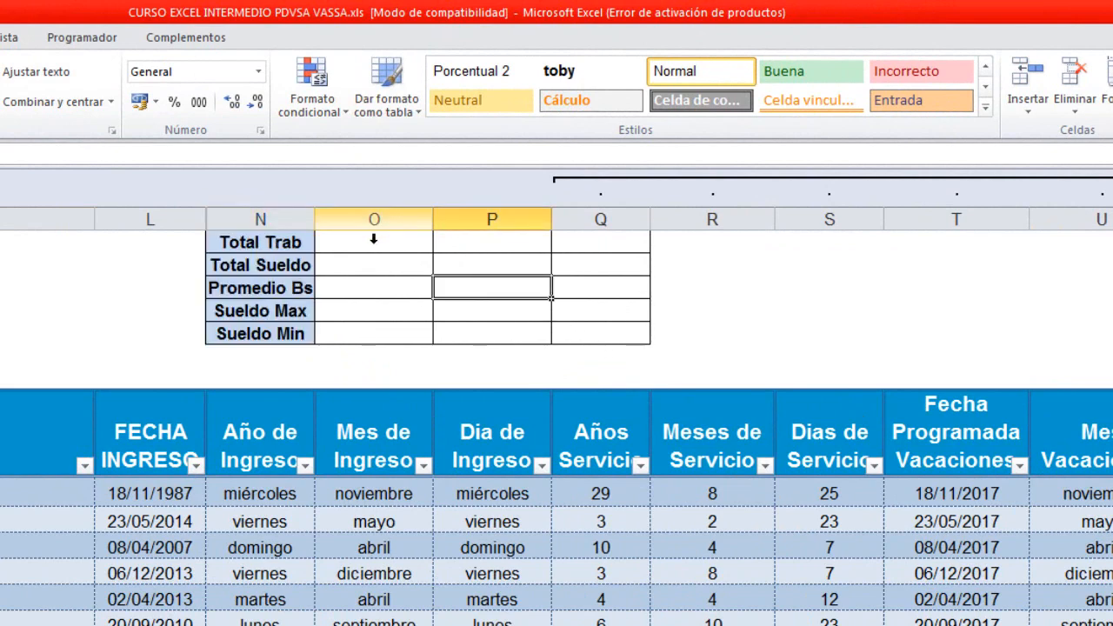
- Widen column N slightly and copy the formatting of N1:N5 to P1:P5
{"action": "left_click_drag", "start_coordinate": [323, 221], "coordinate": [301, 338]}
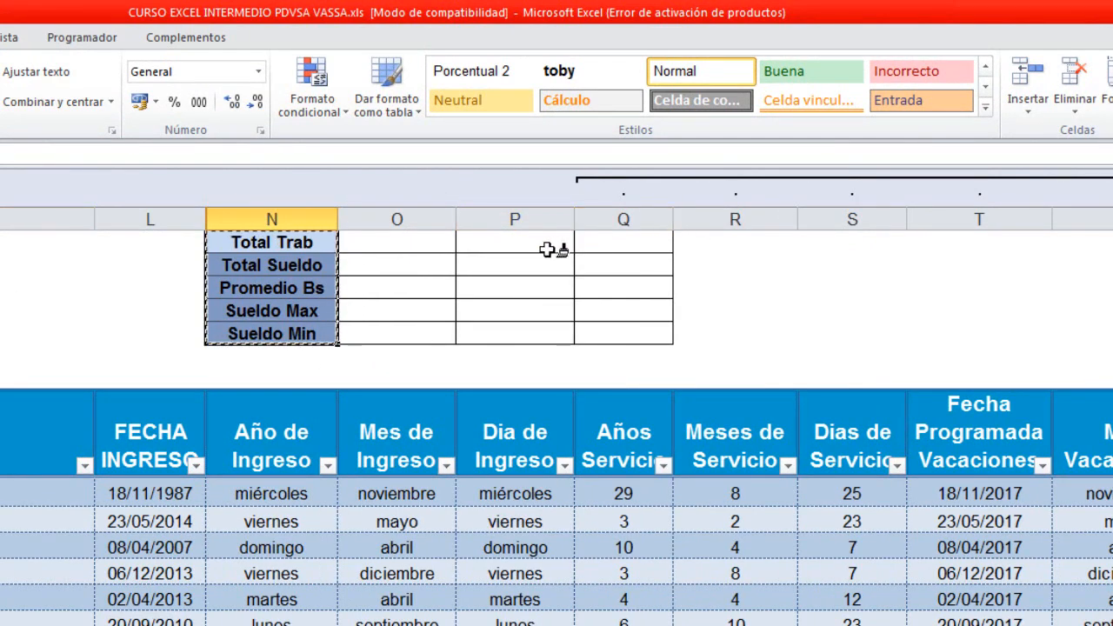
{"action": "left_click", "coordinate": [549, 249]}
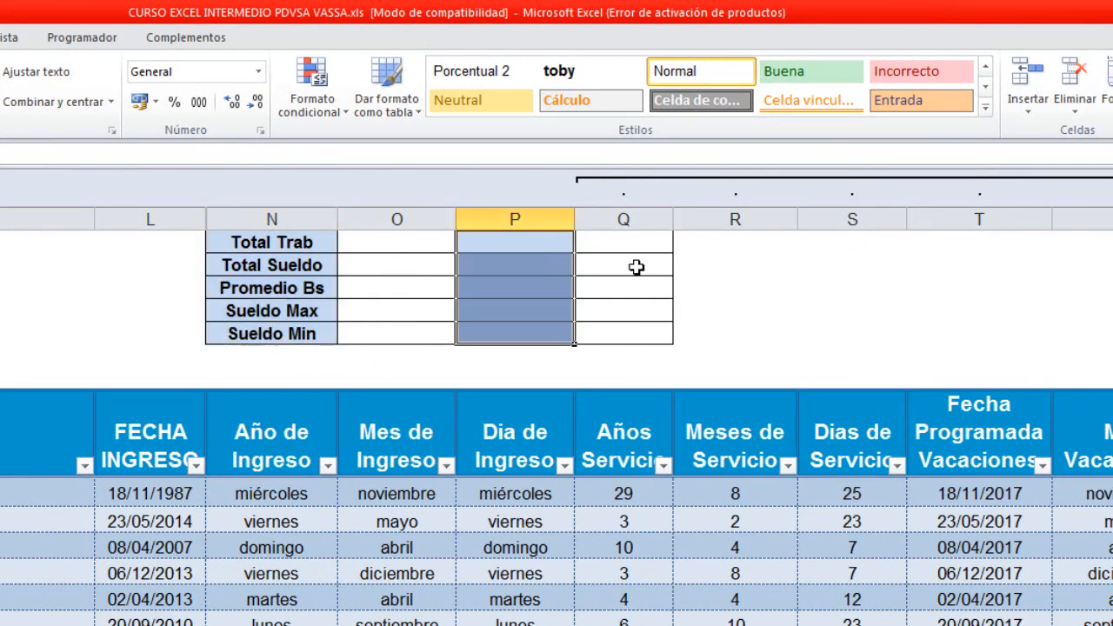
- Enter the label "Promedio Años" in P1 and widen column P to fit it
{"action": "left_click", "coordinate": [564, 249]}
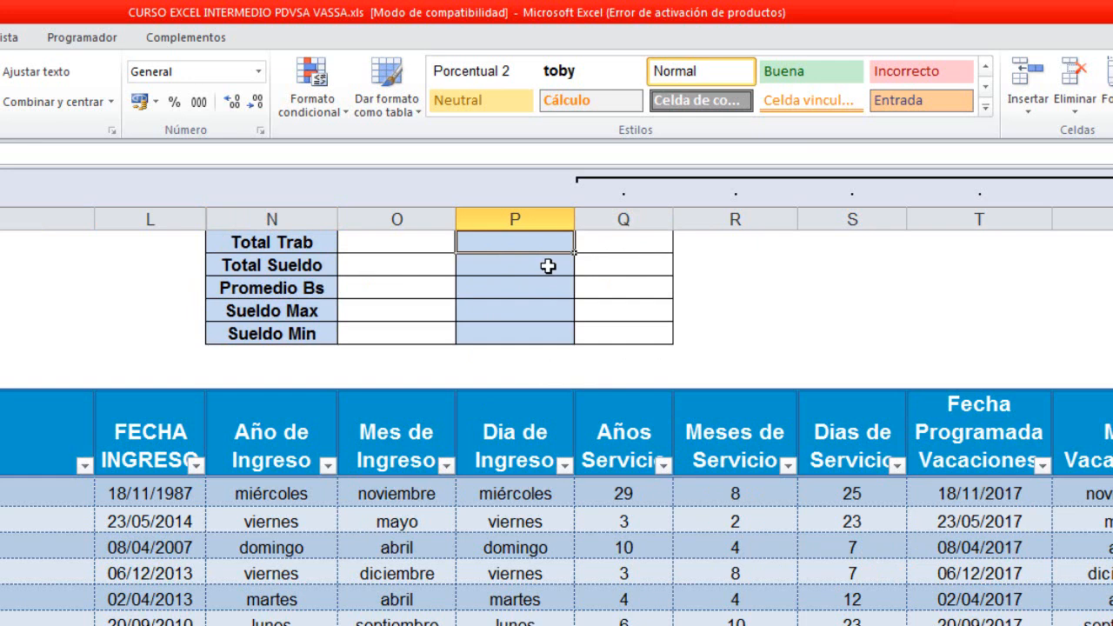
{"action": "type", "text": "Promedio"}
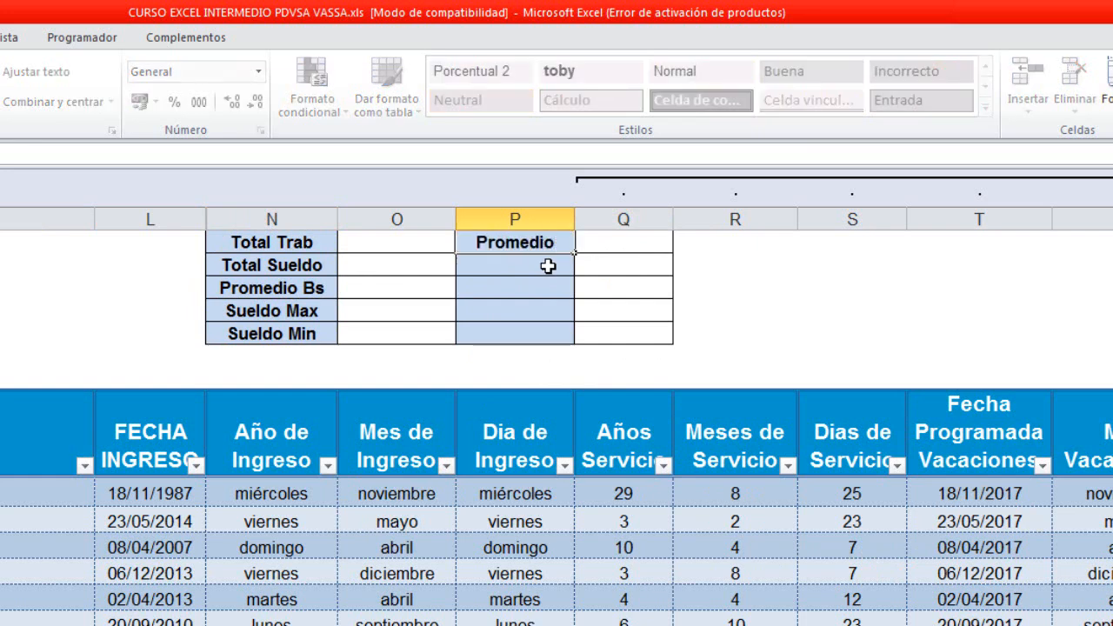
{"action": "type", "text": " Años"}
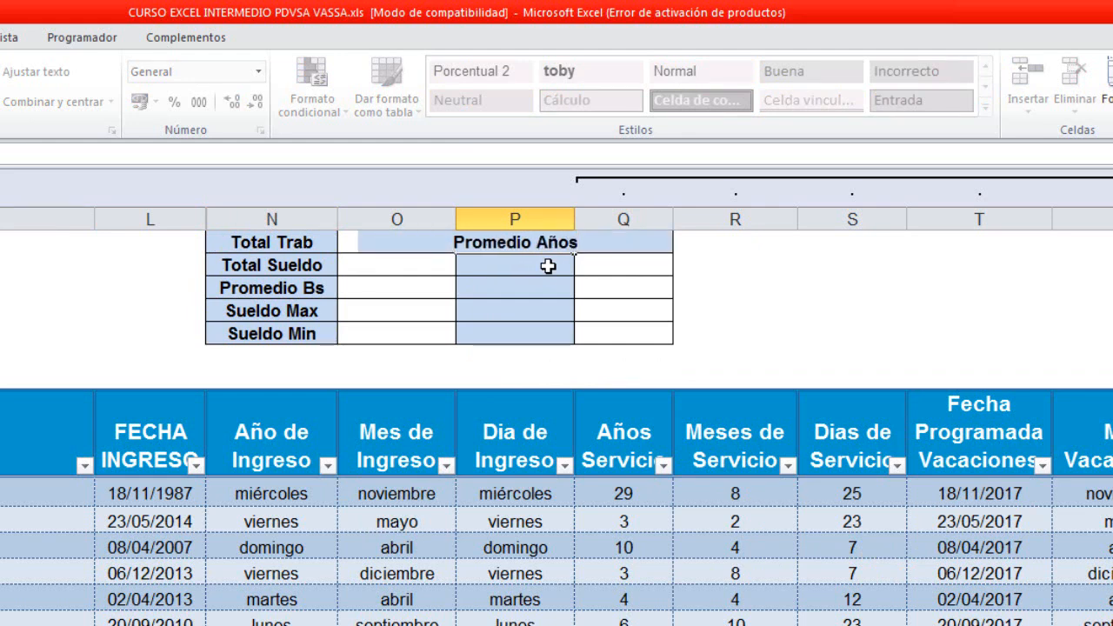
{"action": "left_click", "coordinate": [570, 309]}
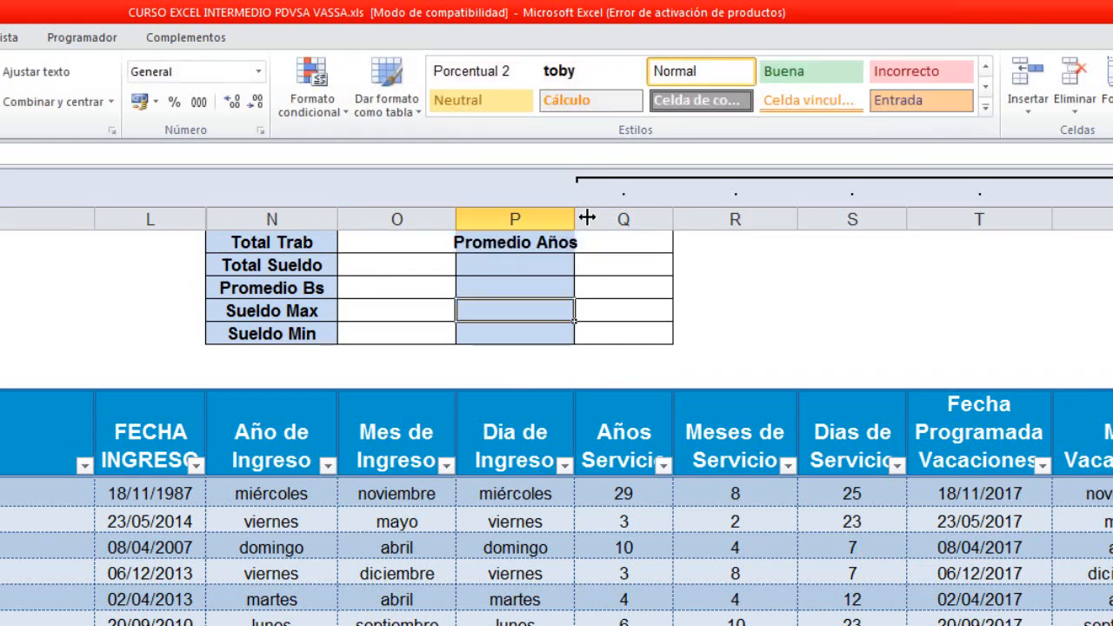
{"action": "left_click_drag", "start_coordinate": [587, 217], "coordinate": [612, 218]}
- Enter the label "Fecha Ing Ant" in P2
{"action": "left_click", "coordinate": [540, 270]}
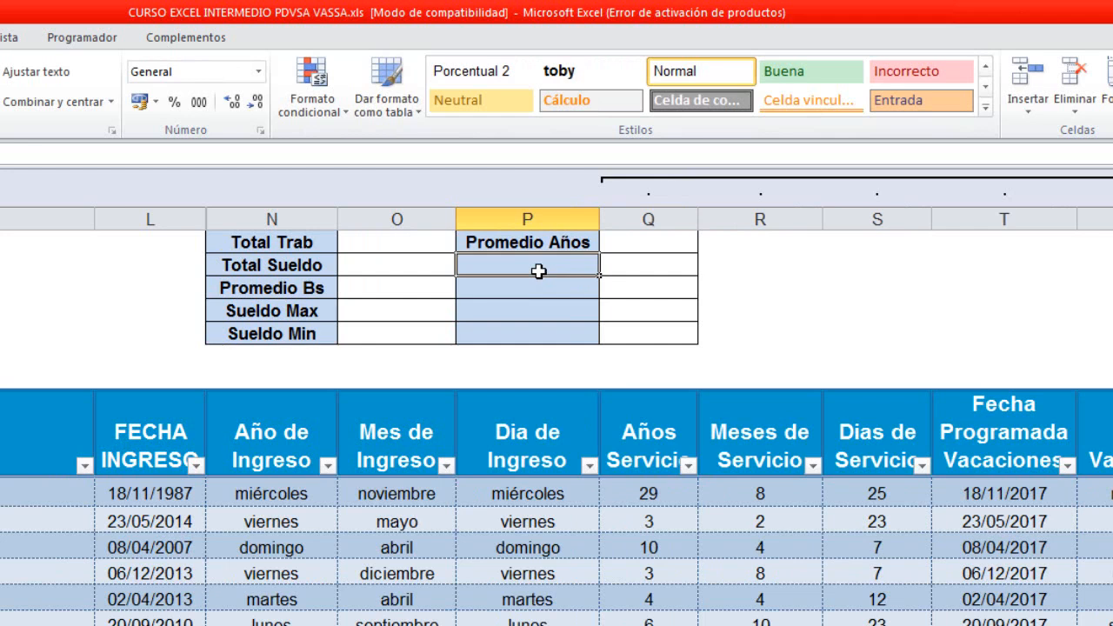
{"action": "type", "text": "F"}
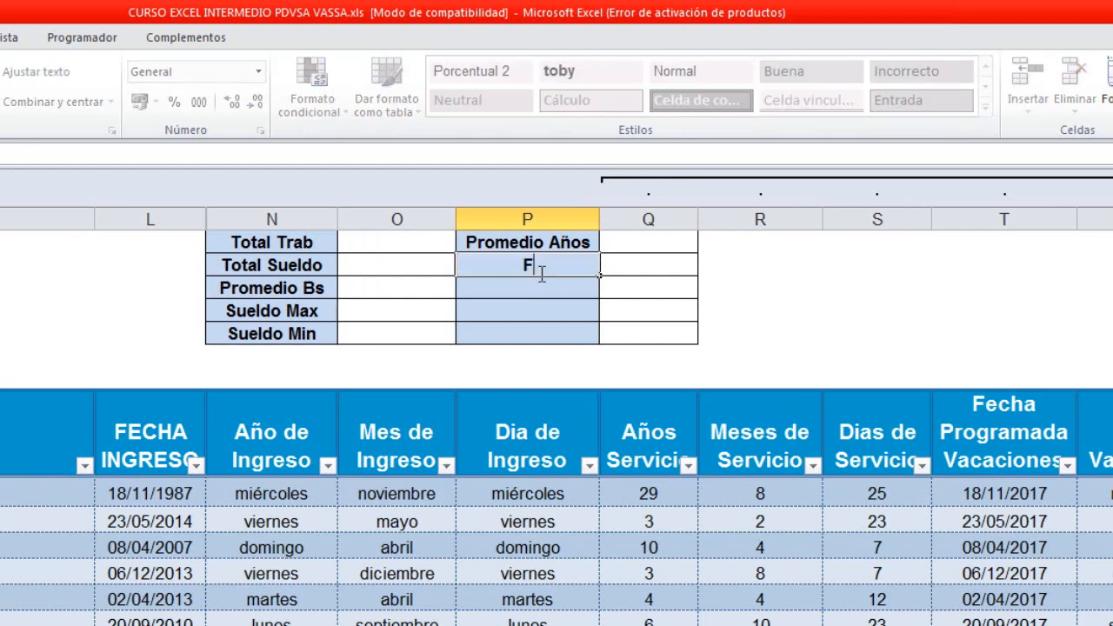
{"action": "type", "text": "echa Im"}
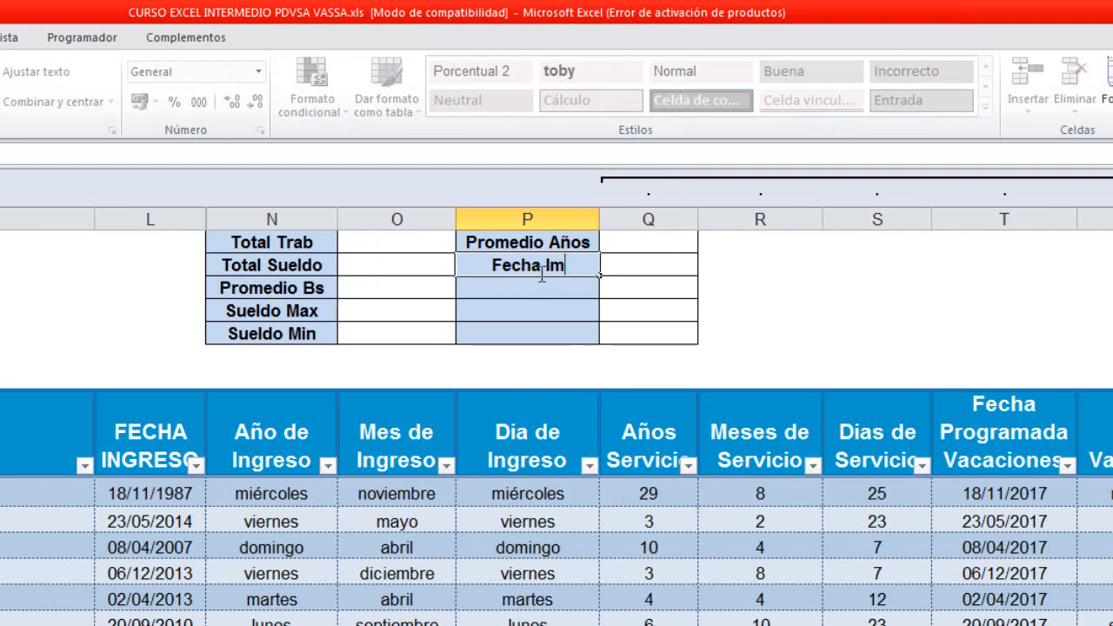
{"action": "key", "text": "BackSpace"}
{"action": "type", "text": "ng "}
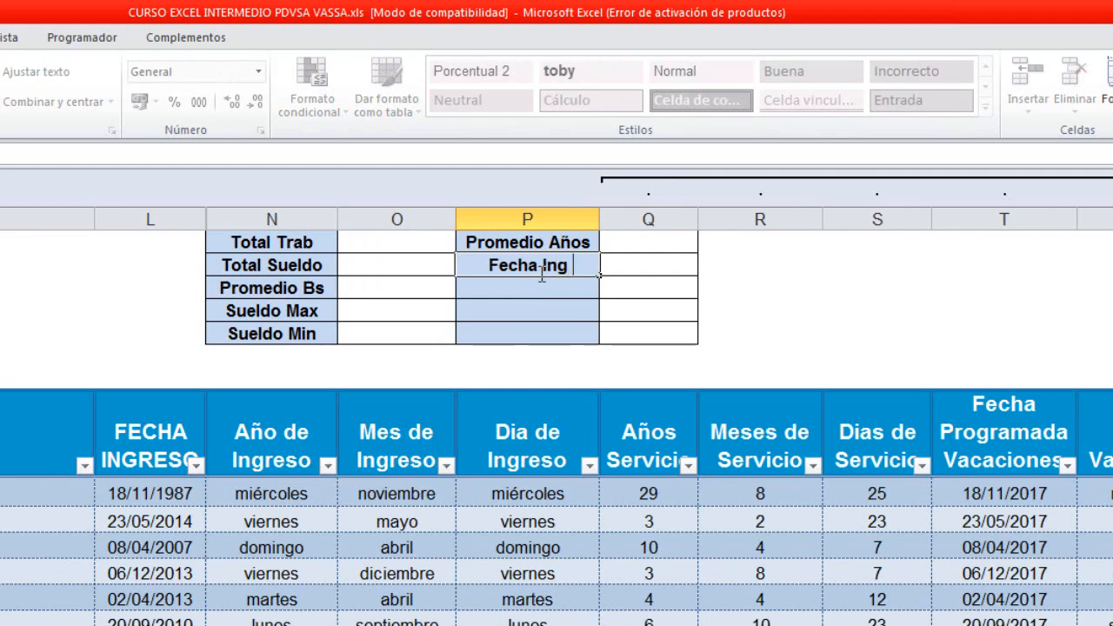
{"action": "type", "text": "Amt"}
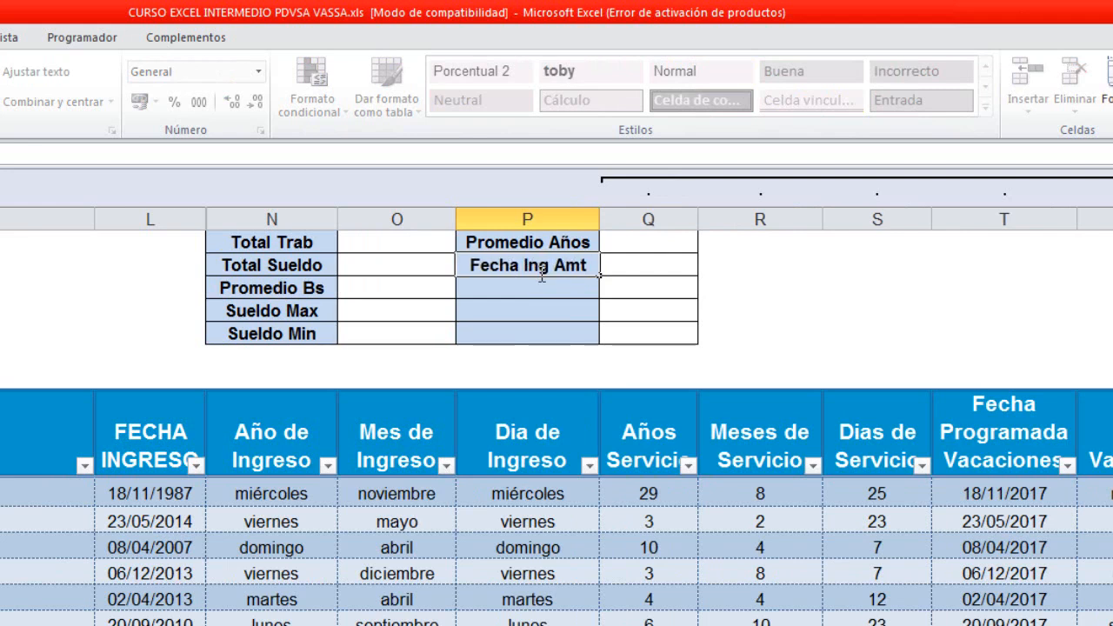
{"action": "key", "text": "BackSpace"}
{"action": "key", "text": "BackSpace"}
{"action": "type", "text": "mt"}
{"action": "key", "text": "BackSpace"}
{"action": "key", "text": "BackSpace"}
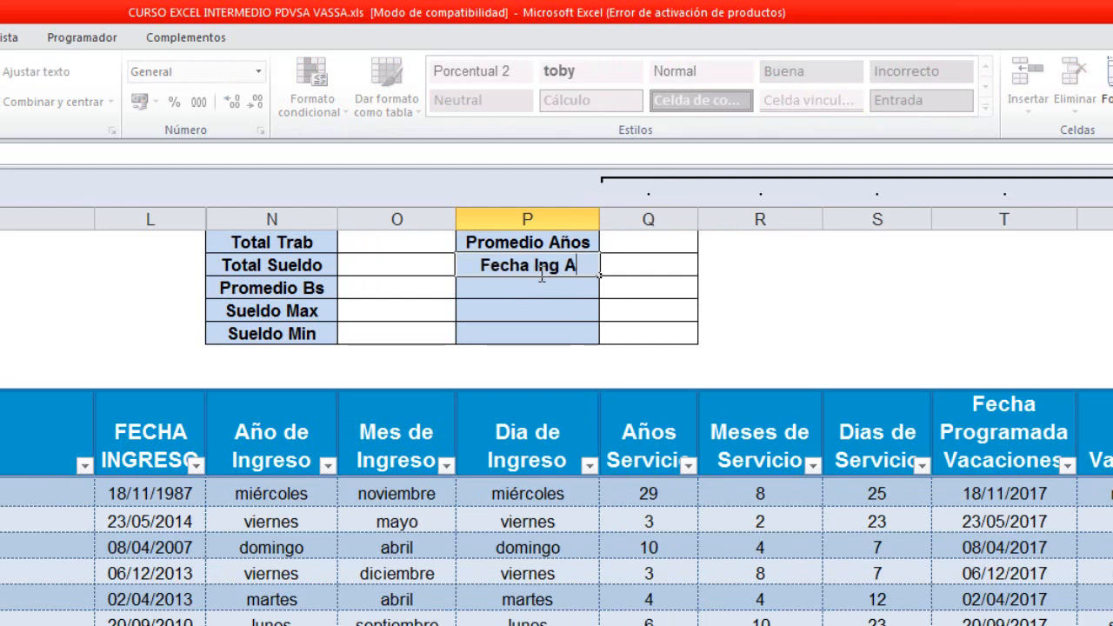
{"action": "type", "text": "nt"}
{"action": "key", "text": "Return"}
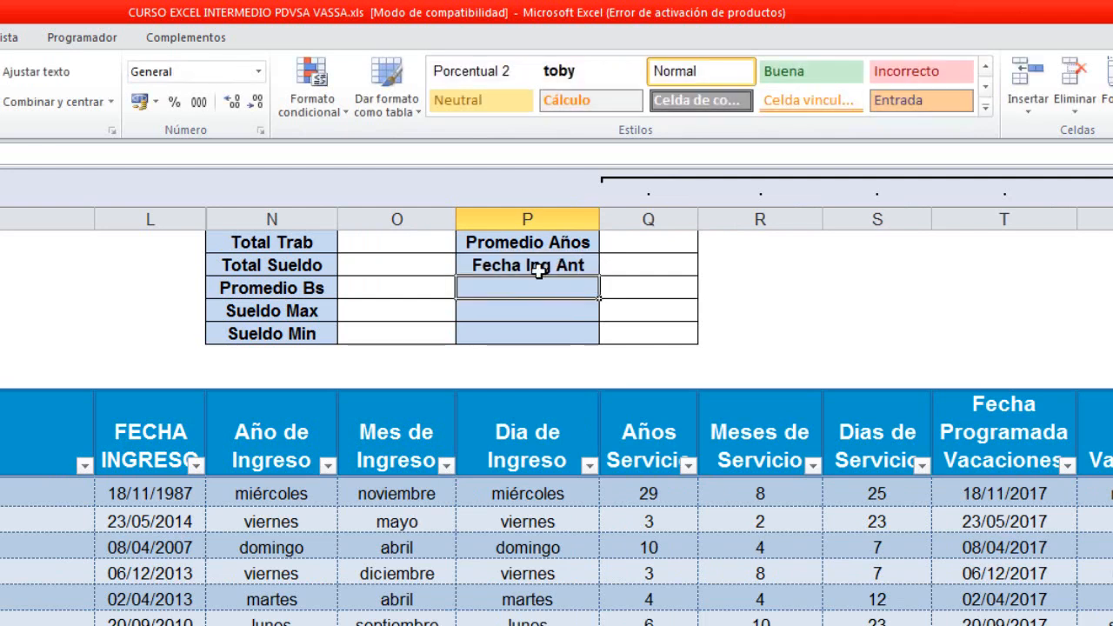
- Enter the label "Fecha de Ing Rec" in P3 and widen column P to fit it
{"action": "type", "text": ">"}
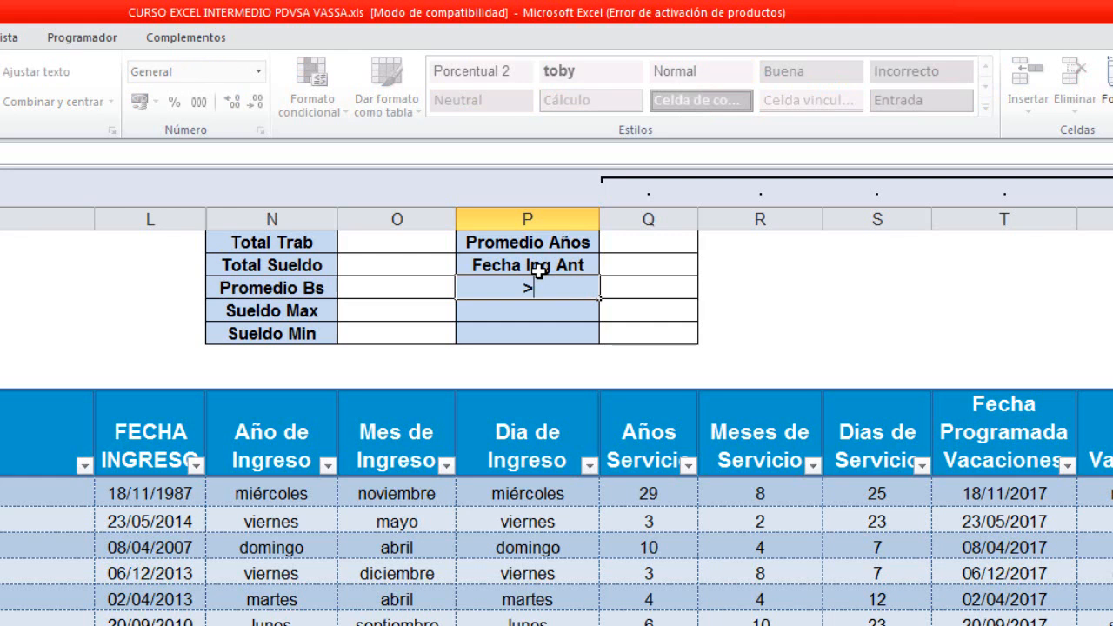
{"action": "key", "text": "BackSpace"}
{"action": "type", "text": "Fecha de "}
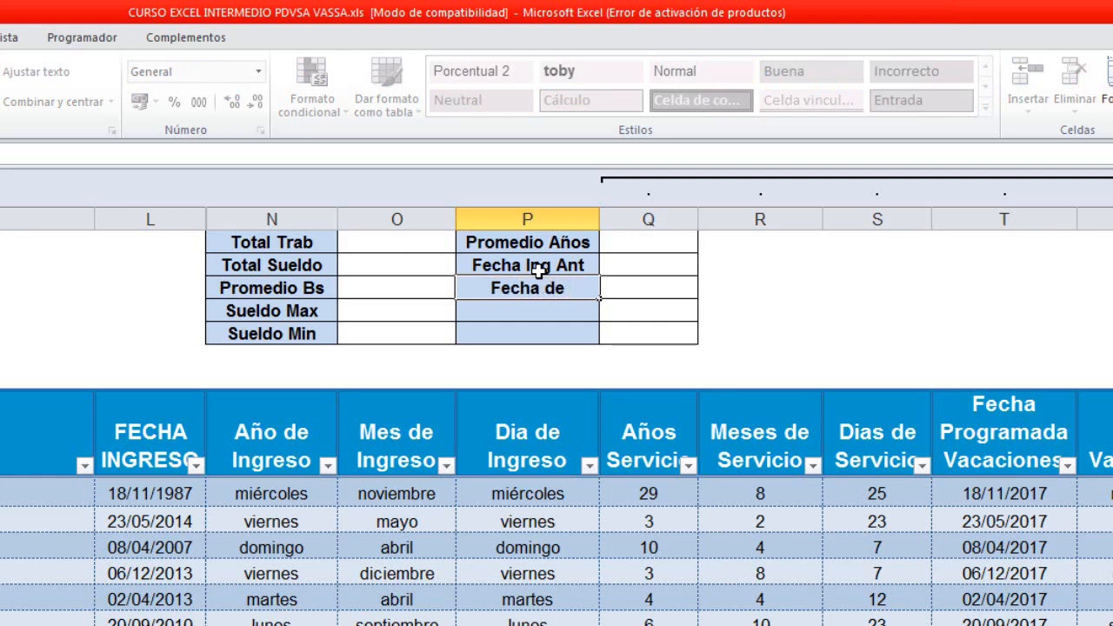
{"action": "type", "text": "Ing "}
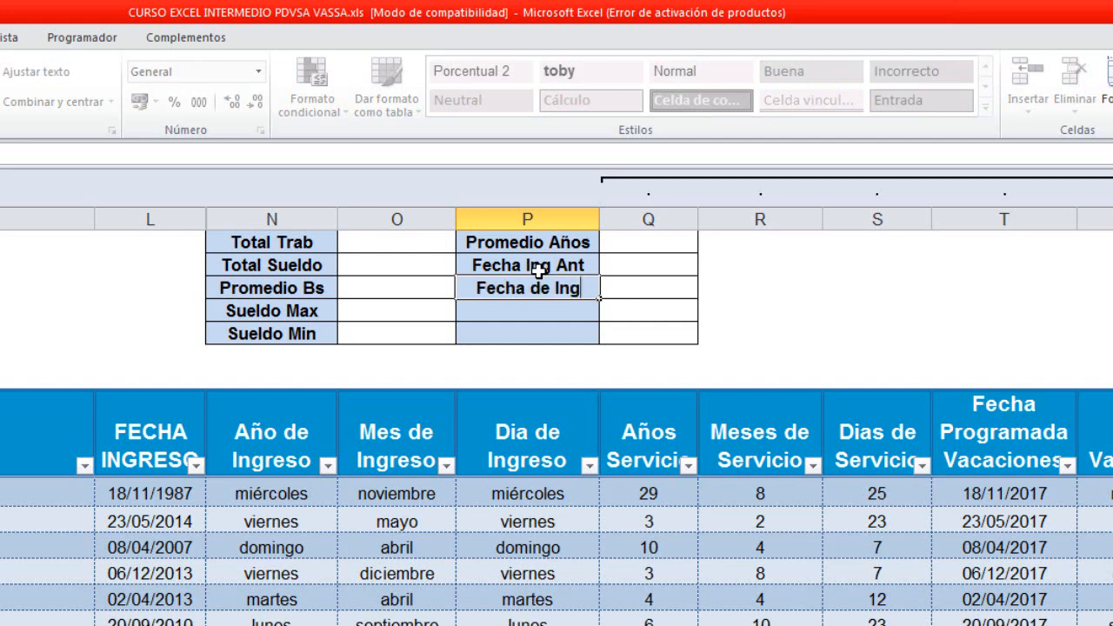
{"action": "type", "text": "Rec"}
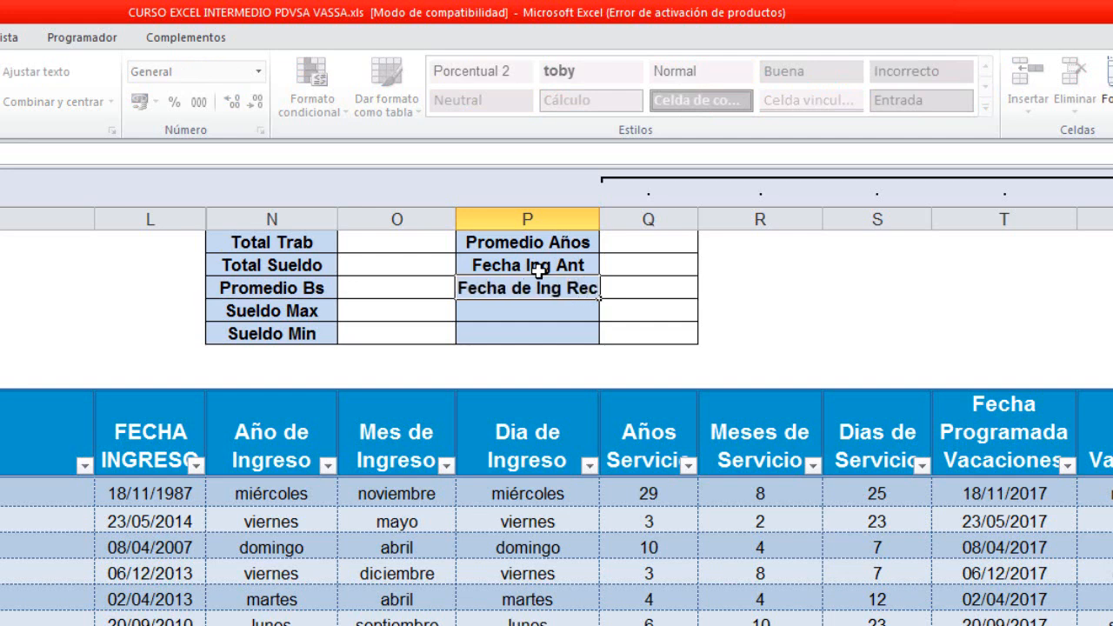
{"action": "left_click_drag", "start_coordinate": [597, 219], "coordinate": [621, 230]}
{"action": "left_click", "coordinate": [586, 261]}
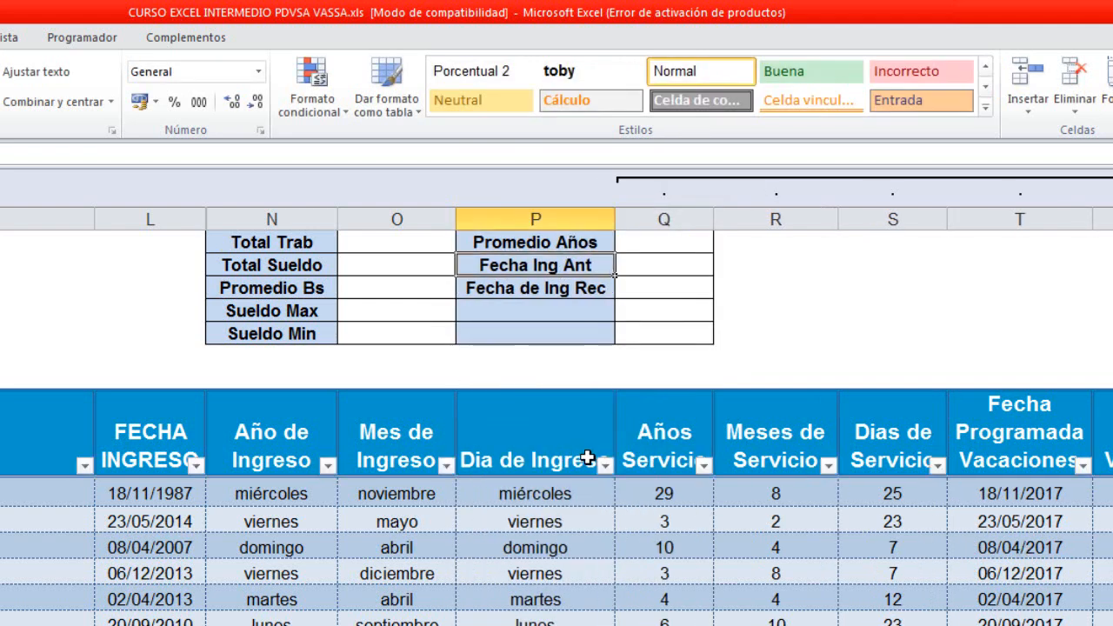
- Enter the label "Promedio Edad" in P4
{"action": "scroll", "coordinate": [634, 549], "scroll_direction": "down", "scroll_amount": 1}
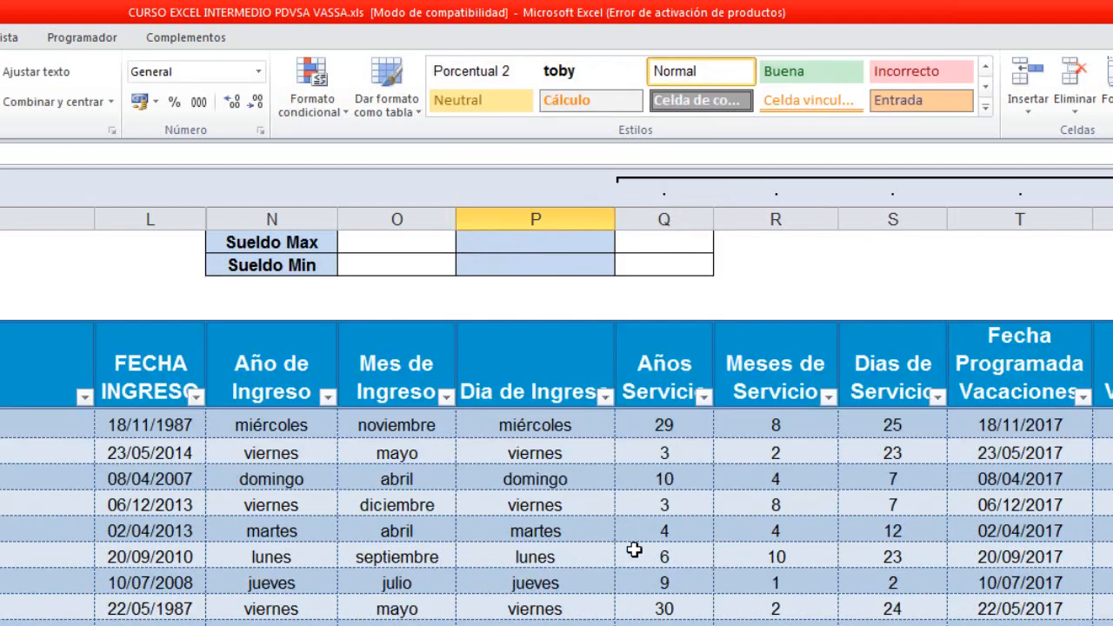
{"action": "scroll", "coordinate": [634, 550], "scroll_direction": "up", "scroll_amount": 1}
{"action": "left_click", "coordinate": [516, 317]}
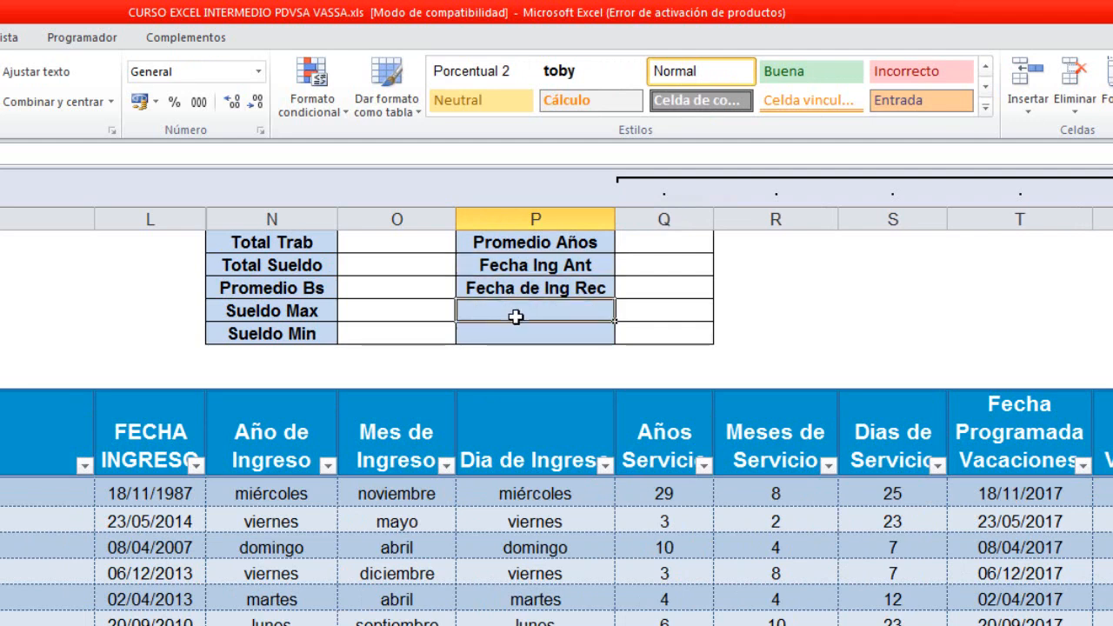
{"action": "type", "text": "Proe"}
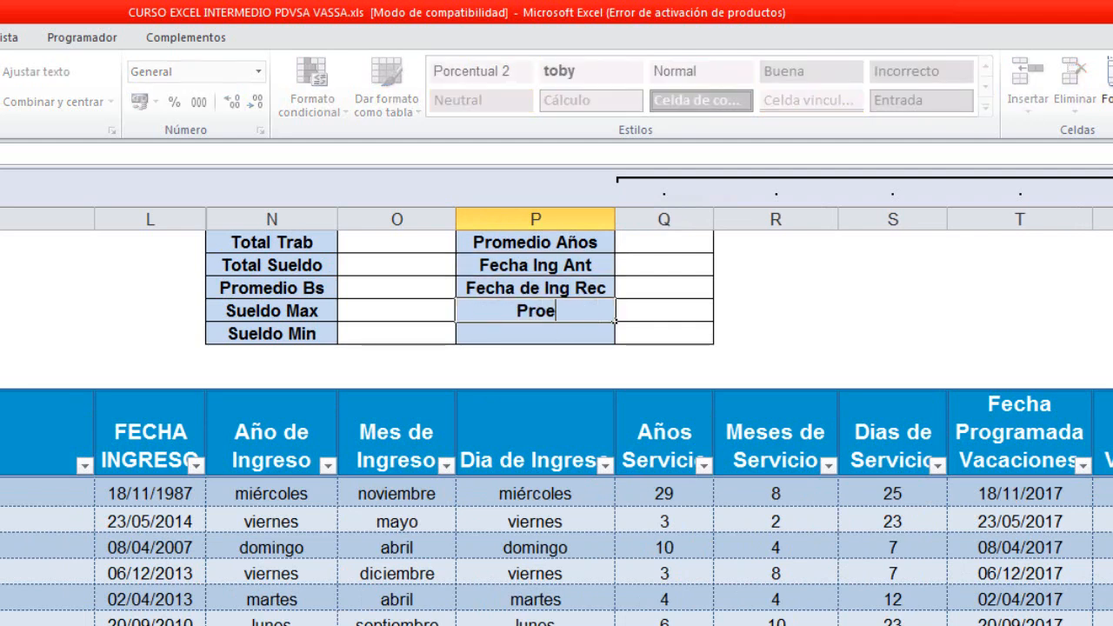
{"action": "key", "text": "BackSpace"}
{"action": "type", "text": "medi"}
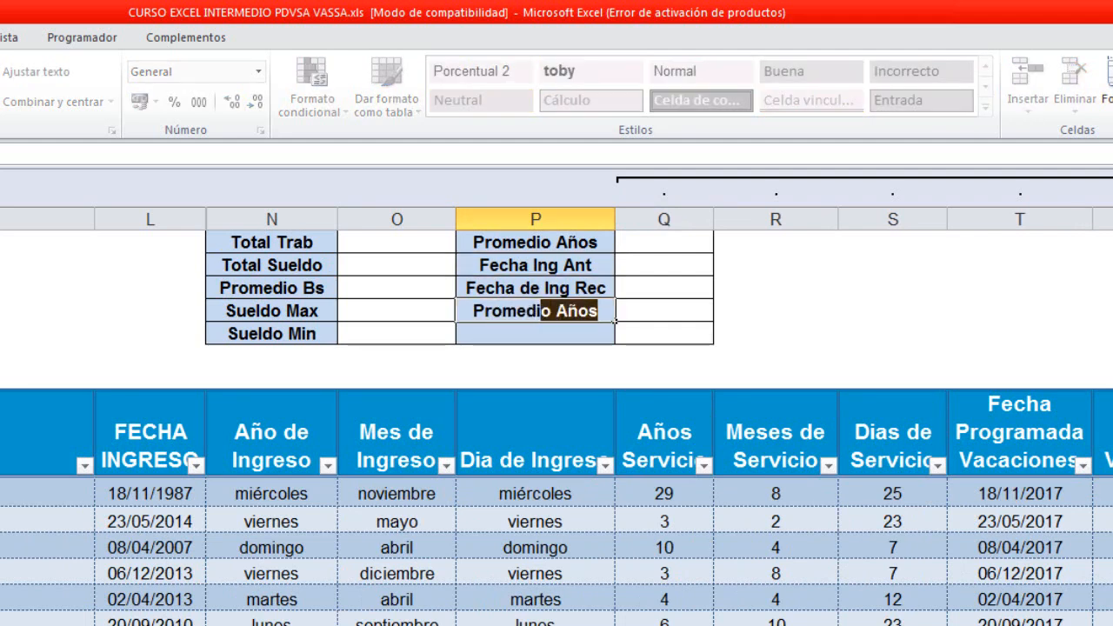
{"action": "type", "text": "o E"}
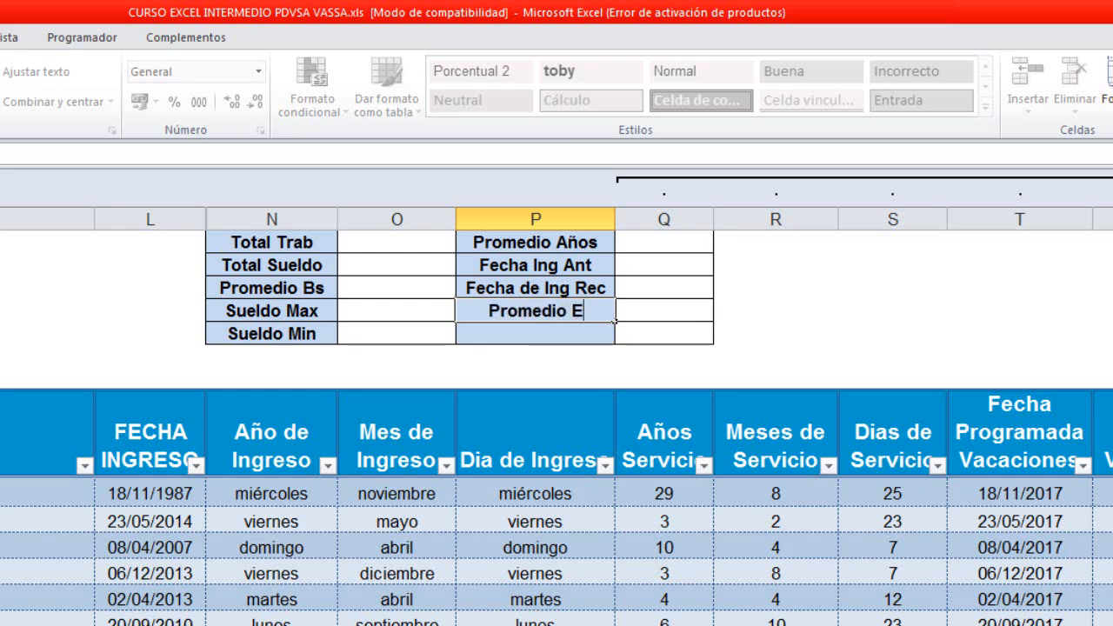
{"action": "type", "text": "dad"}
{"action": "key", "text": "Return"}
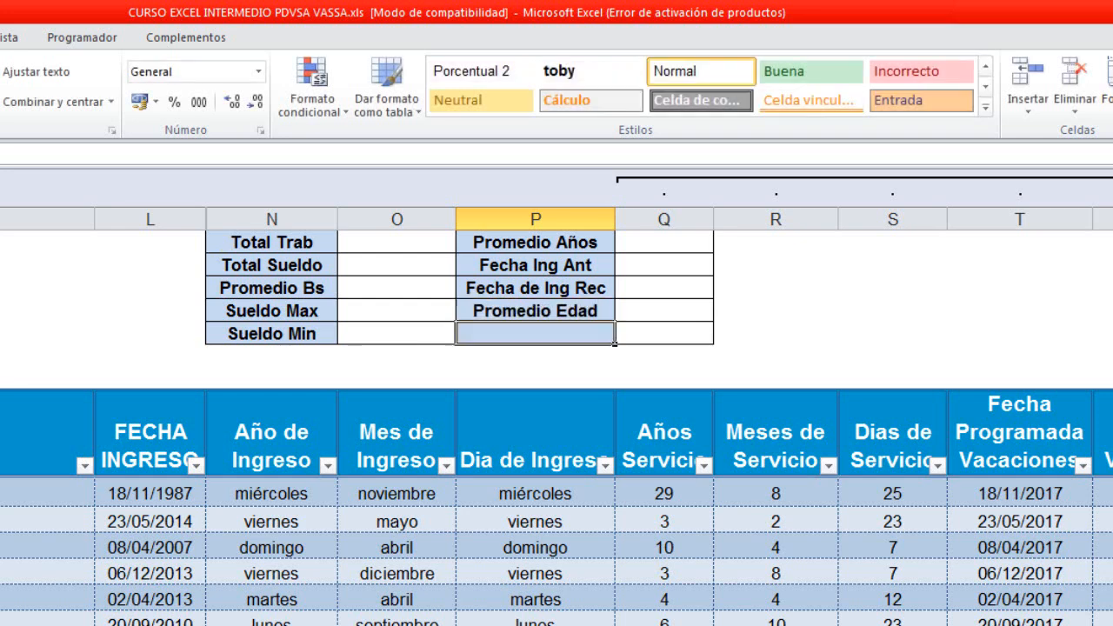
- Enter the label "Cant Hijos" in P5
{"action": "type", "text": "catida"}
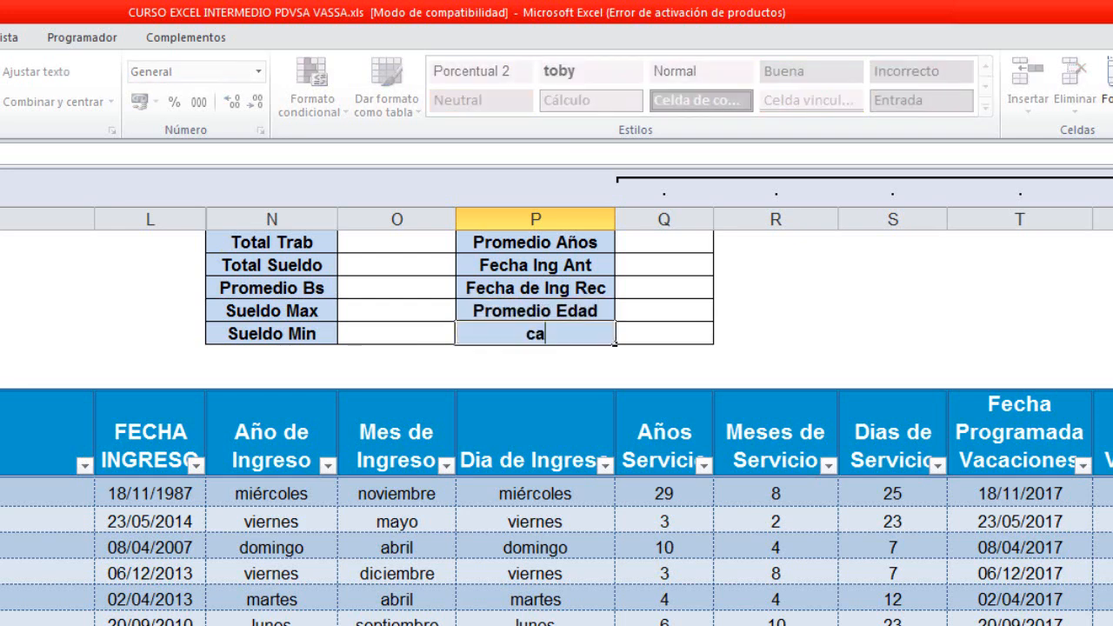
{"action": "key", "text": "BackSpace"}
{"action": "key", "text": "BackSpace"}
{"action": "key", "text": "BackSpace"}
{"action": "key", "text": "BackSpace"}
{"action": "key", "text": "BackSpace"}
{"action": "type", "text": "Cantn"}
{"action": "key", "text": "BackSpace"}
{"action": "type", "text": "Hijos"}
{"action": "left_click", "coordinate": [574, 541]}
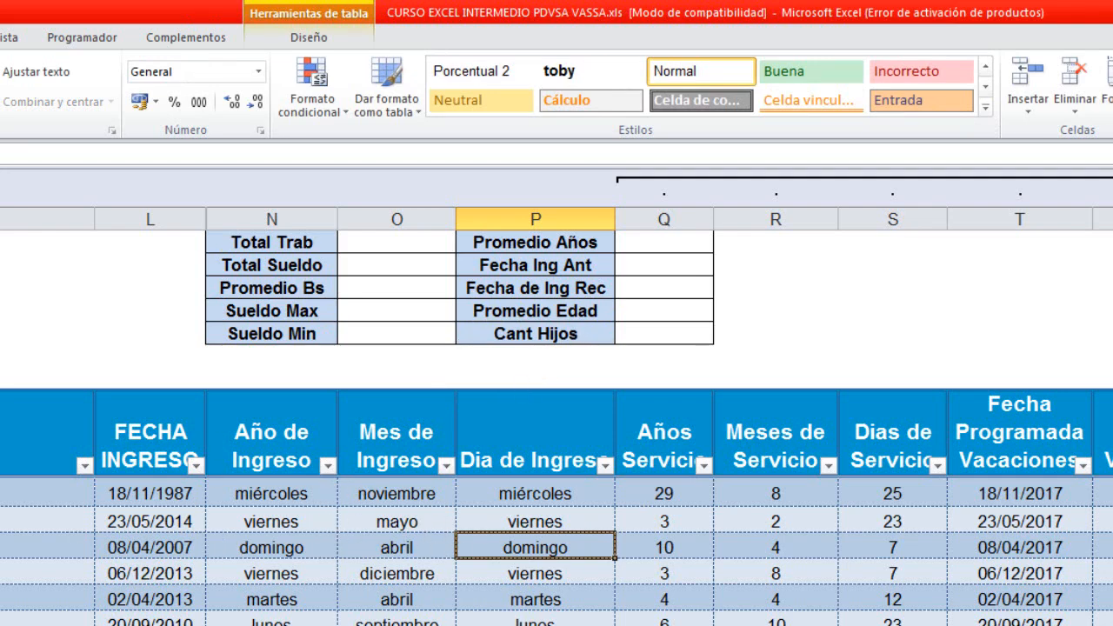
{"action": "scroll", "coordinate": [393, 588], "scroll_direction": "down", "scroll_amount": 5}
{"action": "scroll", "coordinate": [558, 257], "scroll_direction": "up", "scroll_amount": 5}
- Start a SUBTOTALES function in O1 beside "Total Trab" and move its arguments dialog clear of the summary labels
{"action": "left_click", "coordinate": [399, 252]}
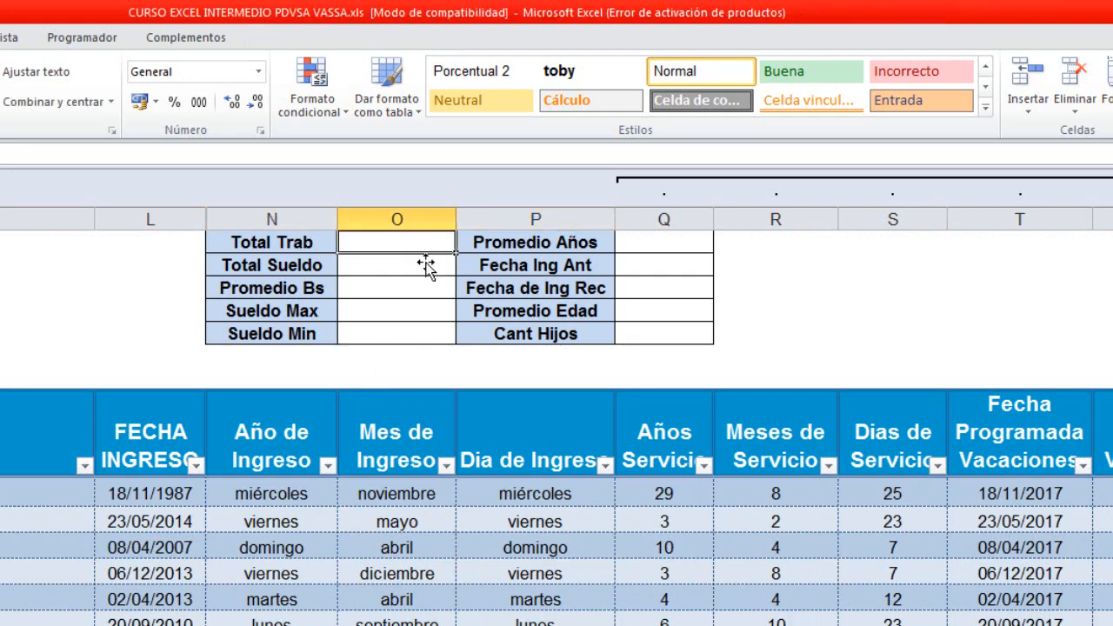
{"action": "left_click", "coordinate": [0, 37]}
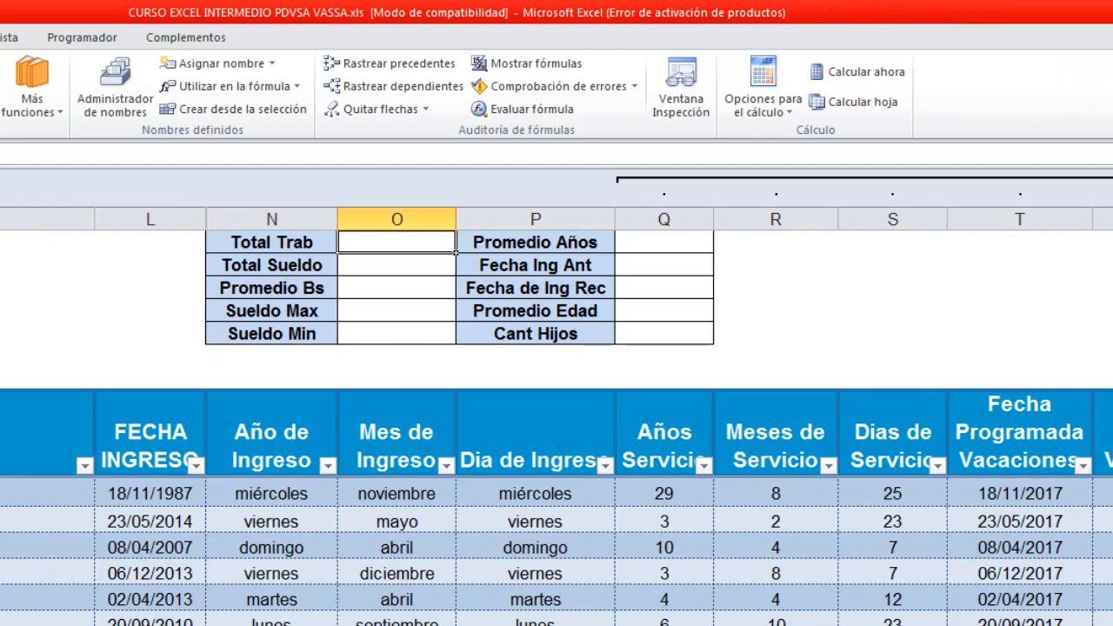
{"action": "left_click", "coordinate": [0, 114]}
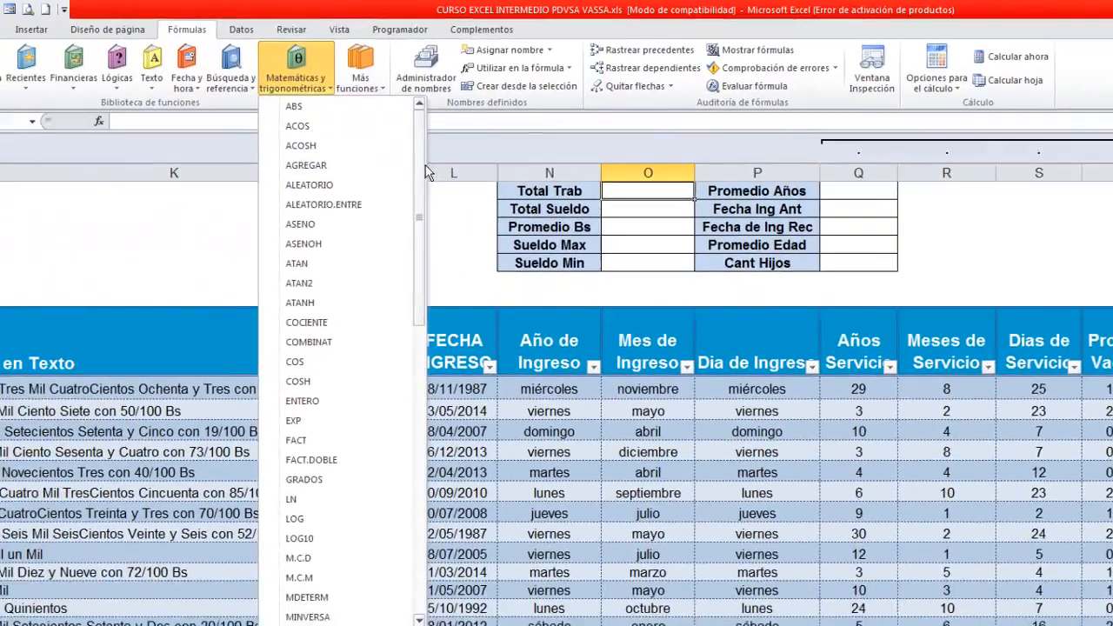
{"action": "left_click_drag", "start_coordinate": [424, 166], "coordinate": [489, 448]}
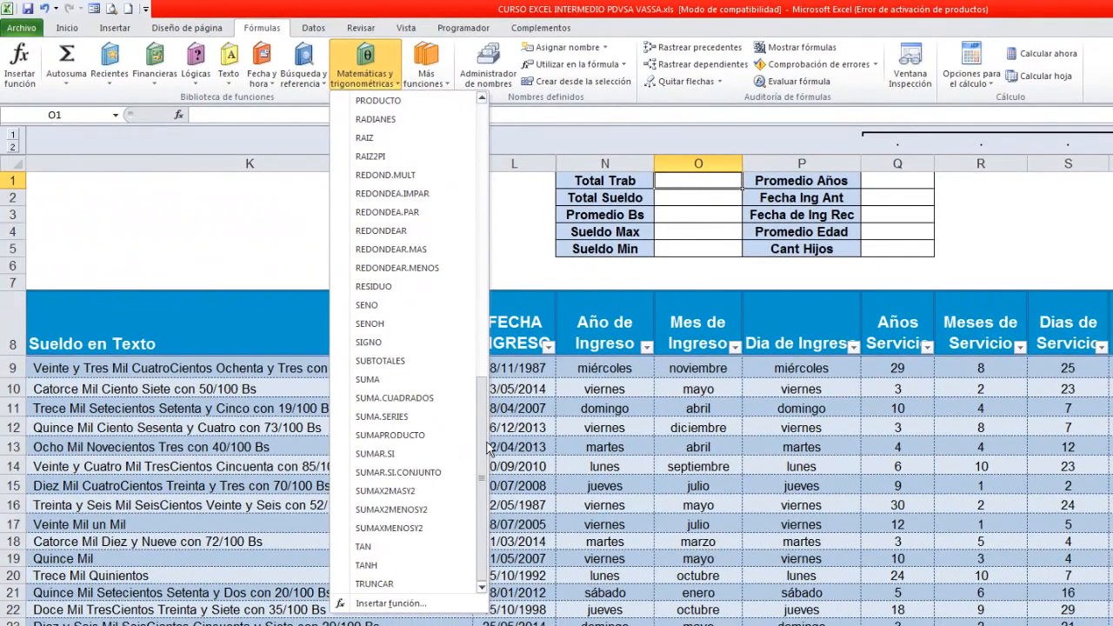
{"action": "left_click", "coordinate": [375, 367]}
{"action": "left_click_drag", "start_coordinate": [877, 275], "coordinate": [990, 185]}
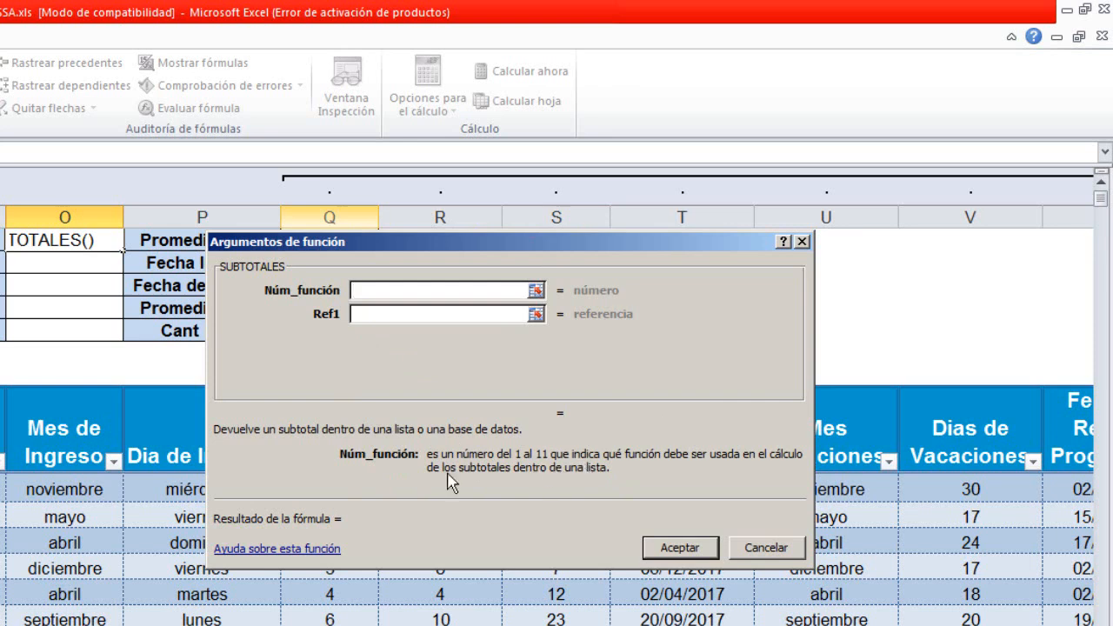
- Open the SUBTOTALES help article and examine its function number table, with the help window enlarged vertically and moved to the side
{"action": "left_click", "coordinate": [248, 550]}
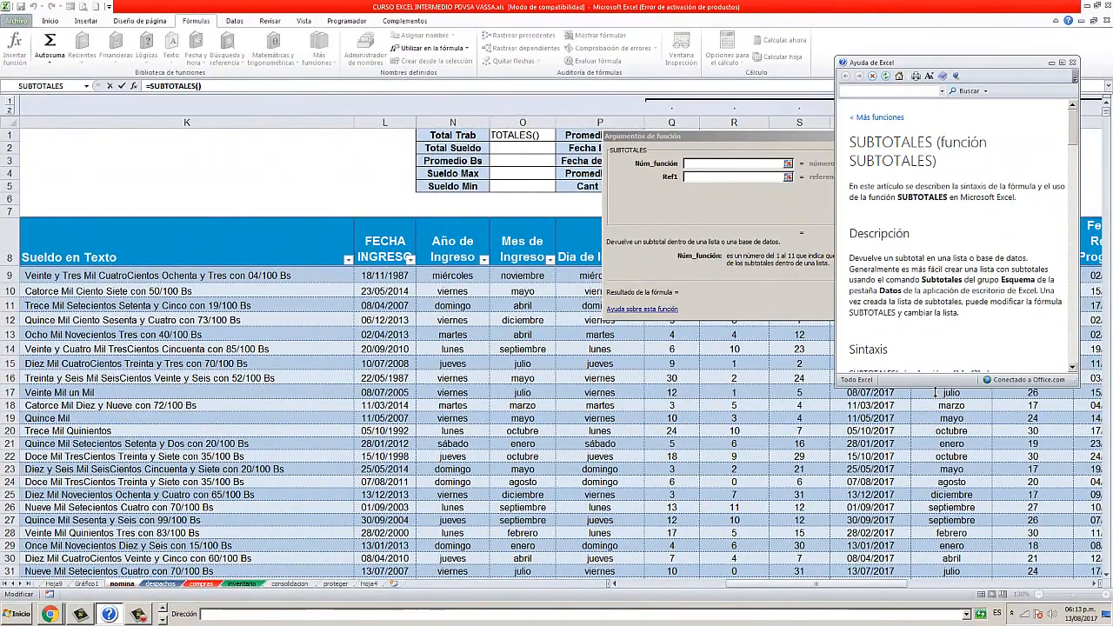
{"action": "left_click_drag", "start_coordinate": [937, 386], "coordinate": [935, 557]}
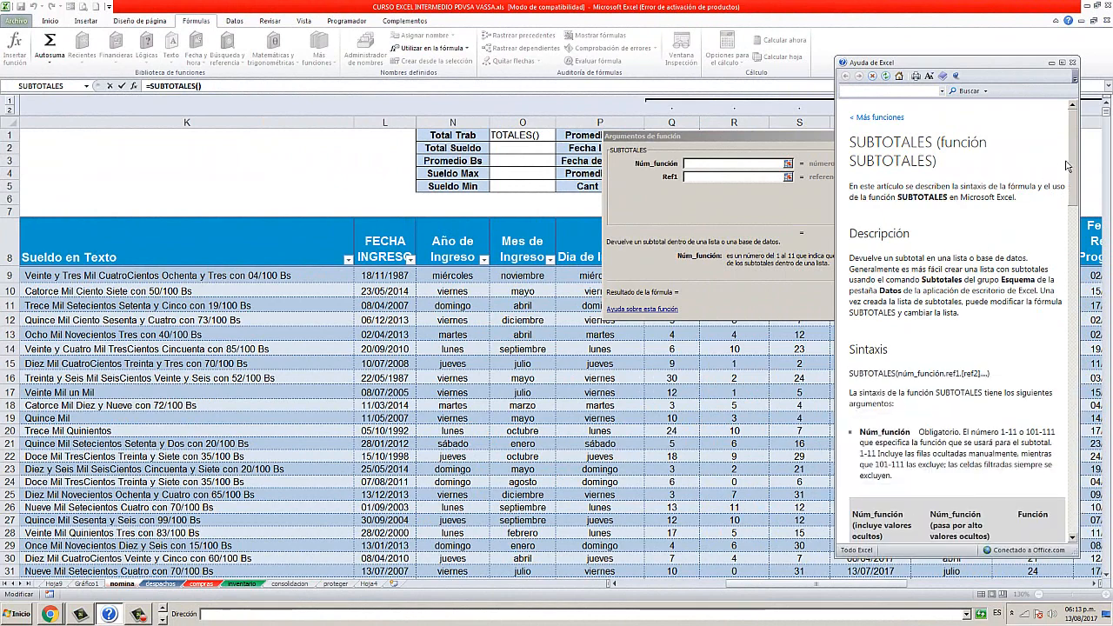
{"action": "left_click_drag", "start_coordinate": [1073, 167], "coordinate": [1075, 246]}
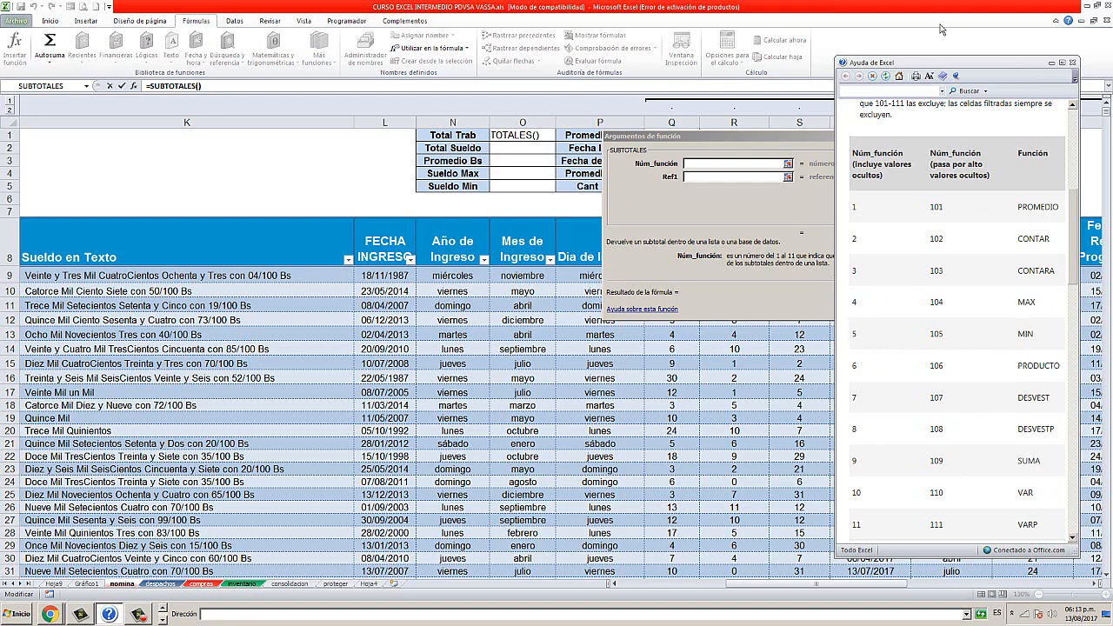
{"action": "left_click_drag", "start_coordinate": [948, 68], "coordinate": [985, 41]}
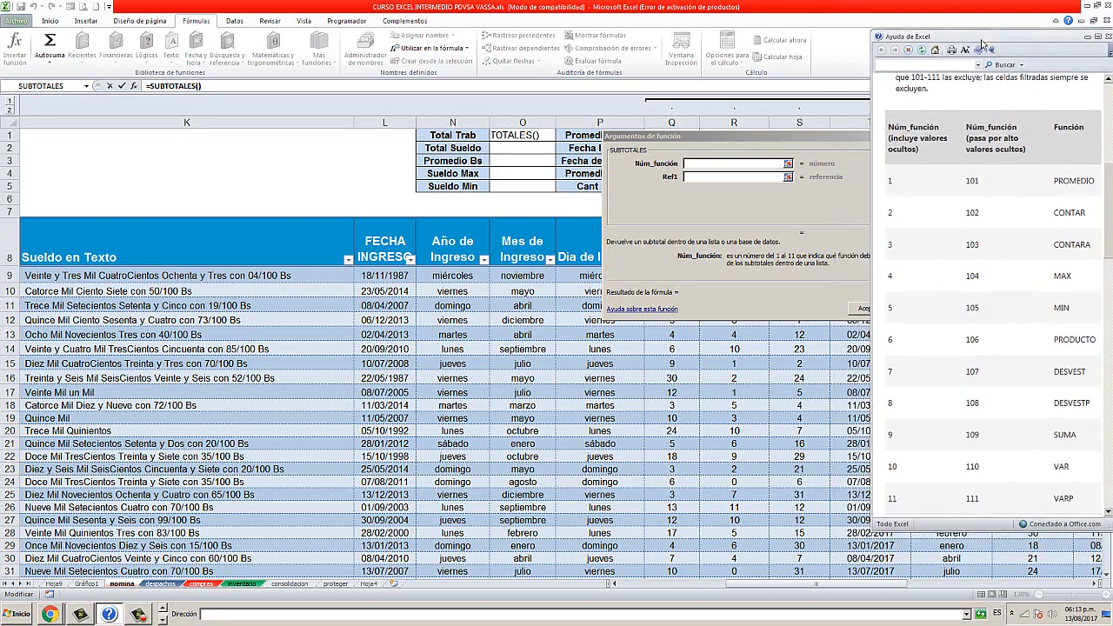
{"action": "left_click_drag", "start_coordinate": [876, 77], "coordinate": [902, 77]}
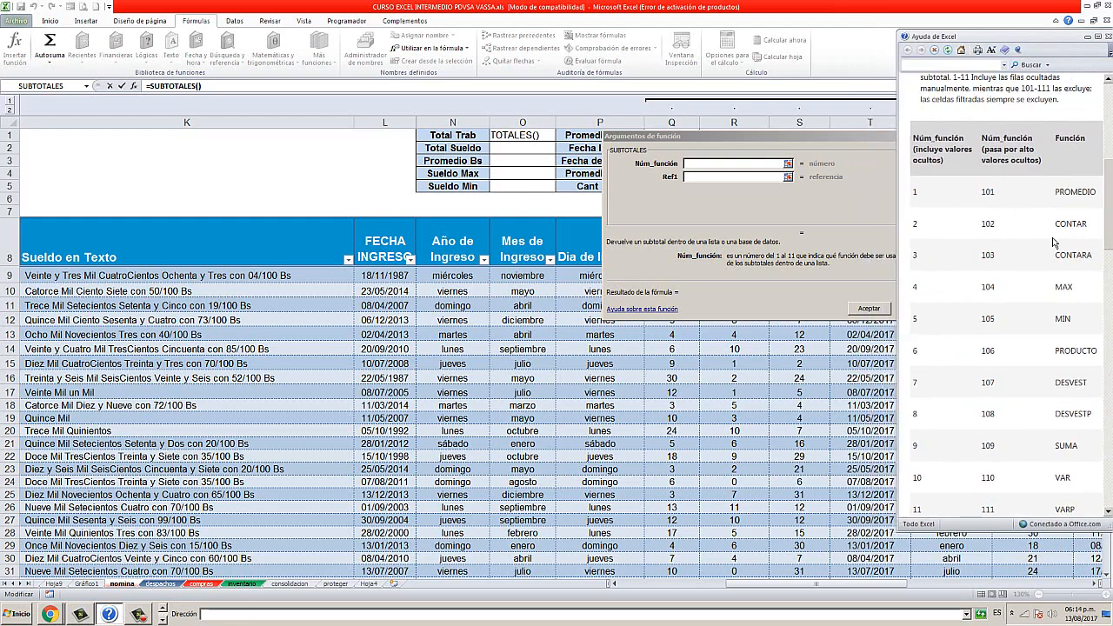
{"action": "left_click", "coordinate": [743, 168]}
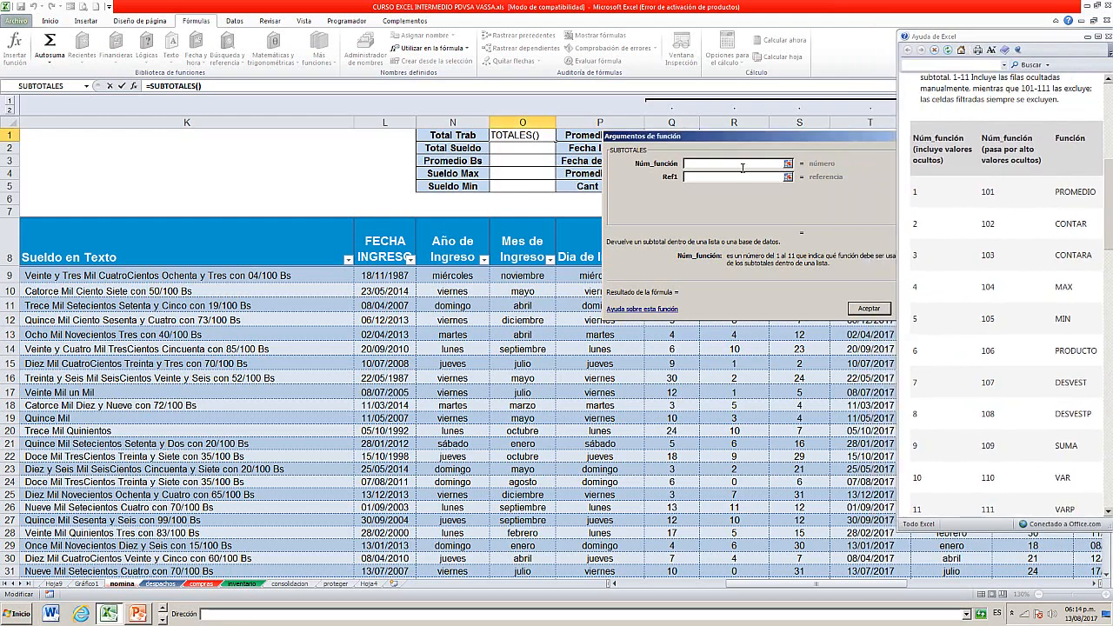
{"action": "type", "text": "2"}
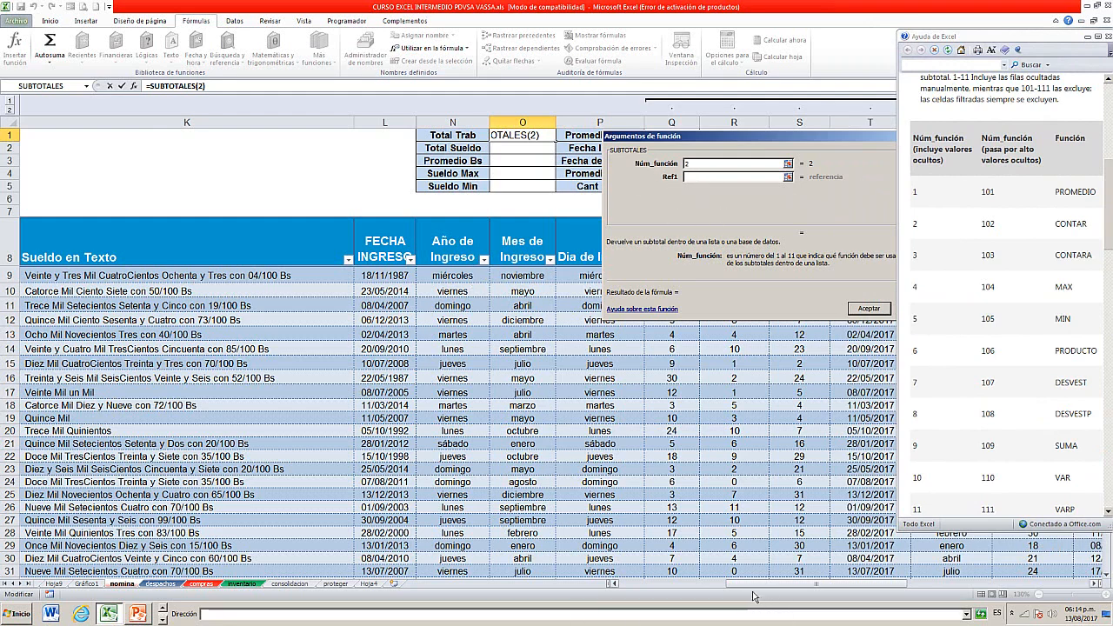
{"action": "left_click_drag", "start_coordinate": [755, 587], "coordinate": [729, 603]}
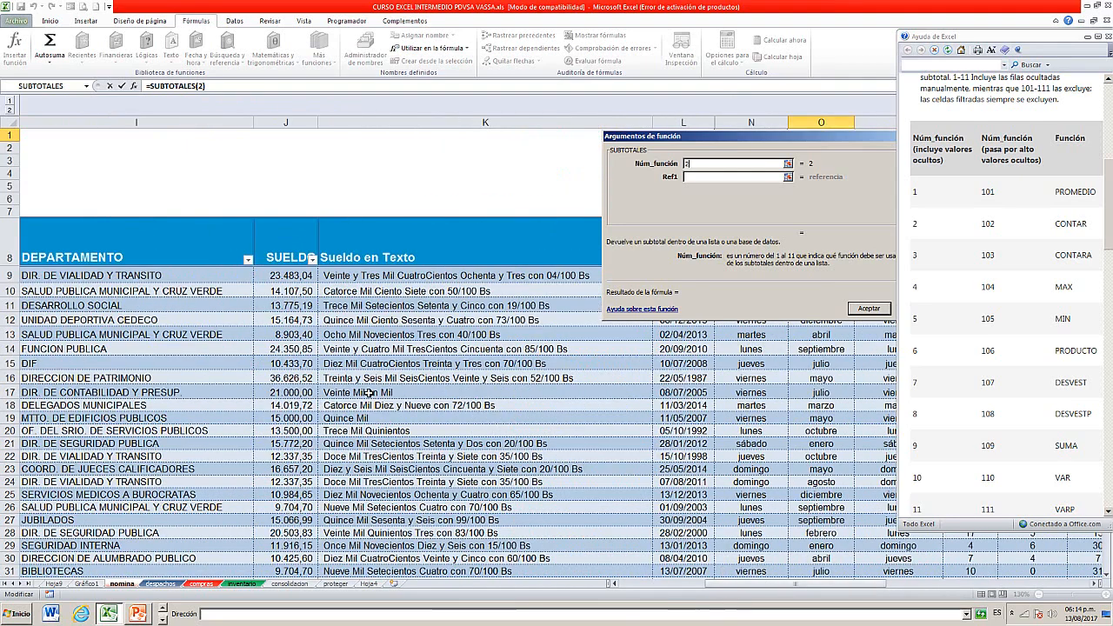
{"action": "type", "text": "+"}
{"action": "left_click", "coordinate": [303, 278]}
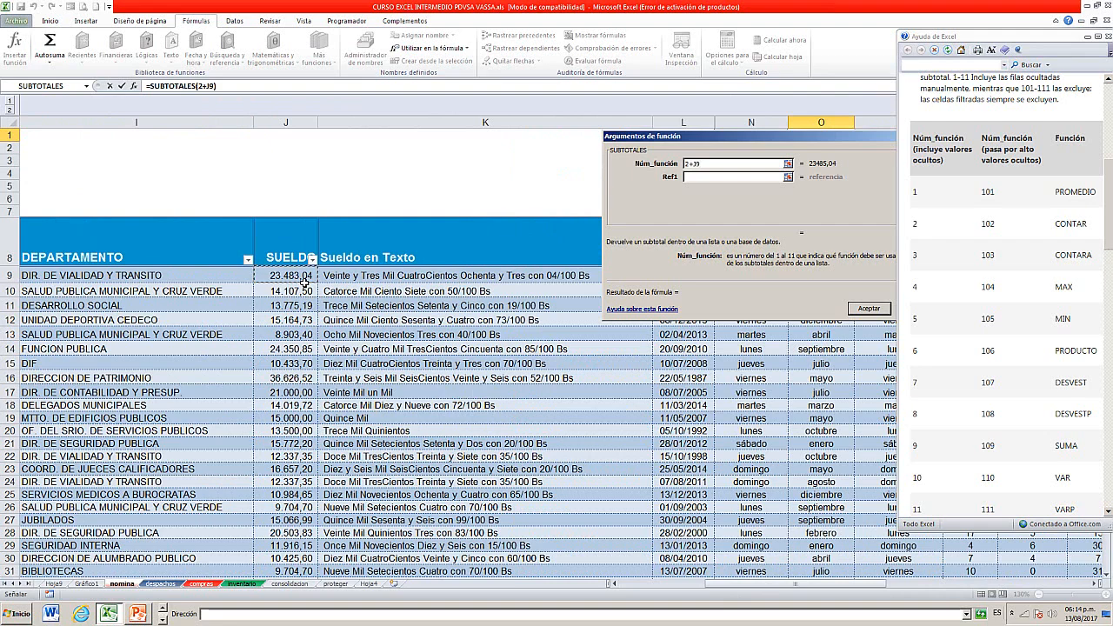
{"action": "key", "text": "ctrl+shift+Down"}
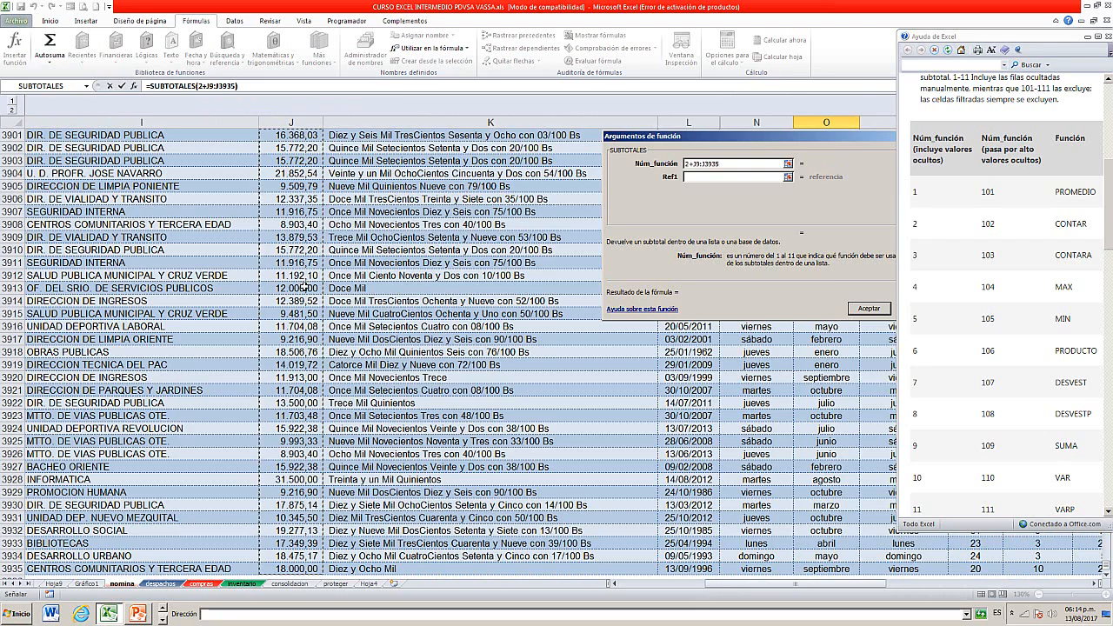
{"action": "key", "text": "BackSpace"}
{"action": "key", "text": "BackSpace"}
{"action": "key", "text": "BackSpace"}
{"action": "key", "text": "BackSpace"}
{"action": "key", "text": "BackSpace"}
{"action": "key", "text": "BackSpace"}
{"action": "key", "text": "BackSpace"}
{"action": "key", "text": "BackSpace"}
{"action": "key", "text": "BackSpace"}
{"action": "key", "text": "BackSpace"}
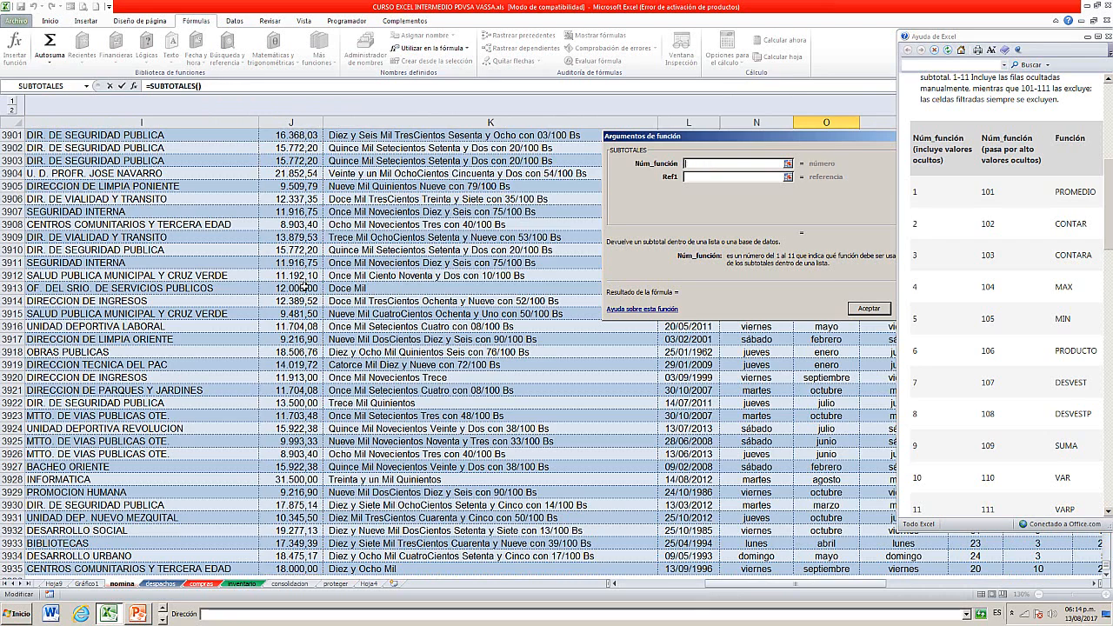
- Complete the SUBTOTALES formula in O1 with function number 2 and the SUELDO range J9:J3935 as its reference
{"action": "type", "text": "2"}
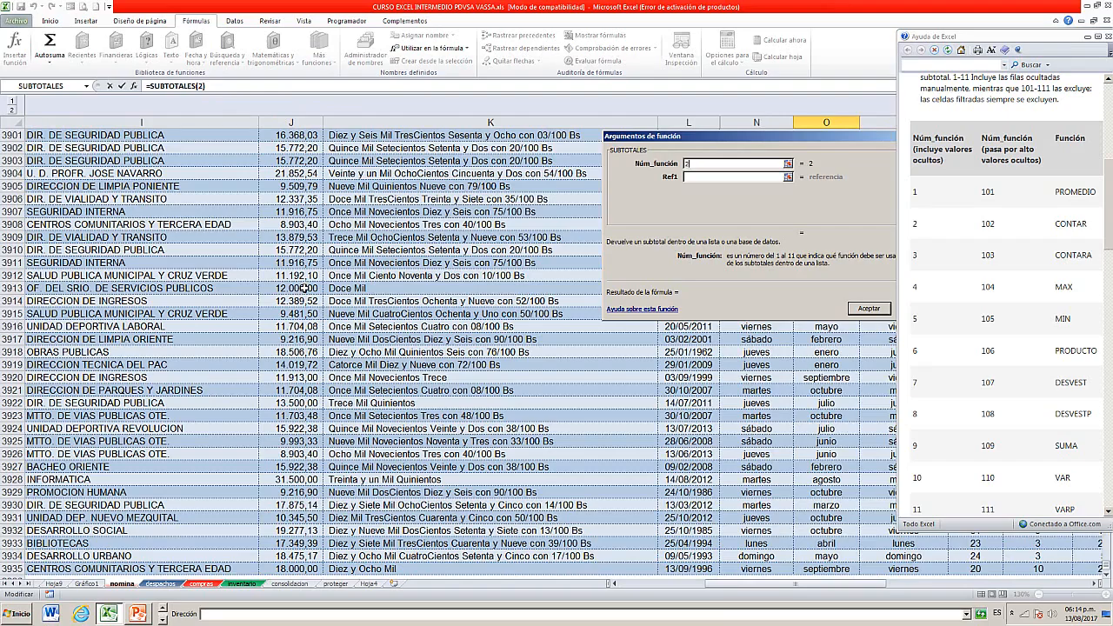
{"action": "left_click", "coordinate": [693, 177]}
{"action": "scroll", "coordinate": [351, 280], "scroll_direction": "up", "scroll_amount": 9}
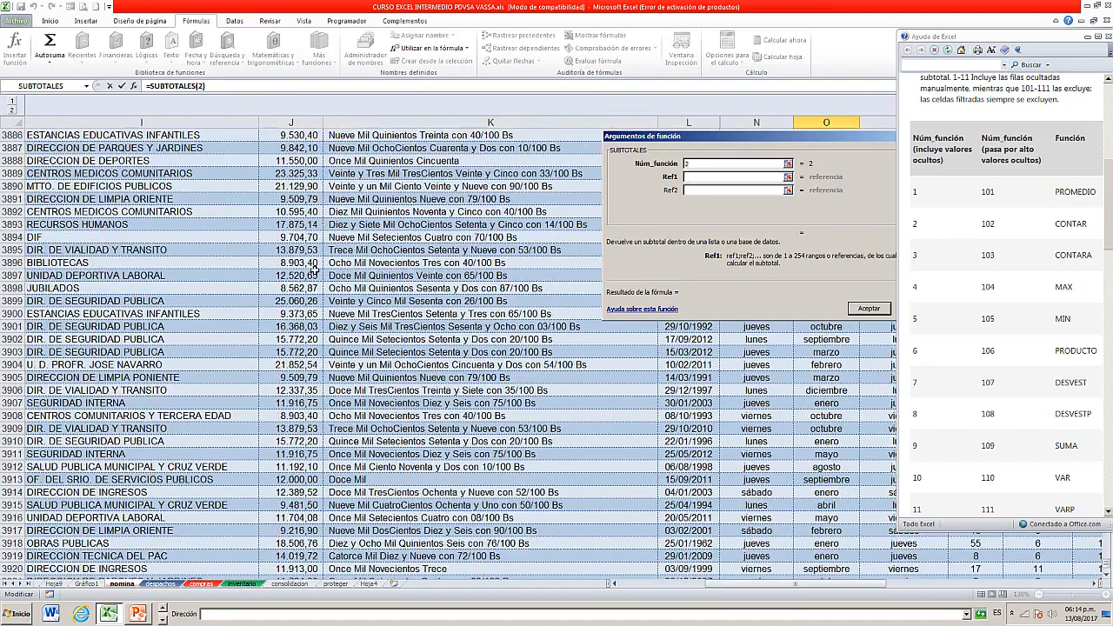
{"action": "scroll", "coordinate": [329, 352], "scroll_direction": "down", "scroll_amount": 7}
{"action": "scroll", "coordinate": [329, 353], "scroll_direction": "down", "scroll_amount": 7}
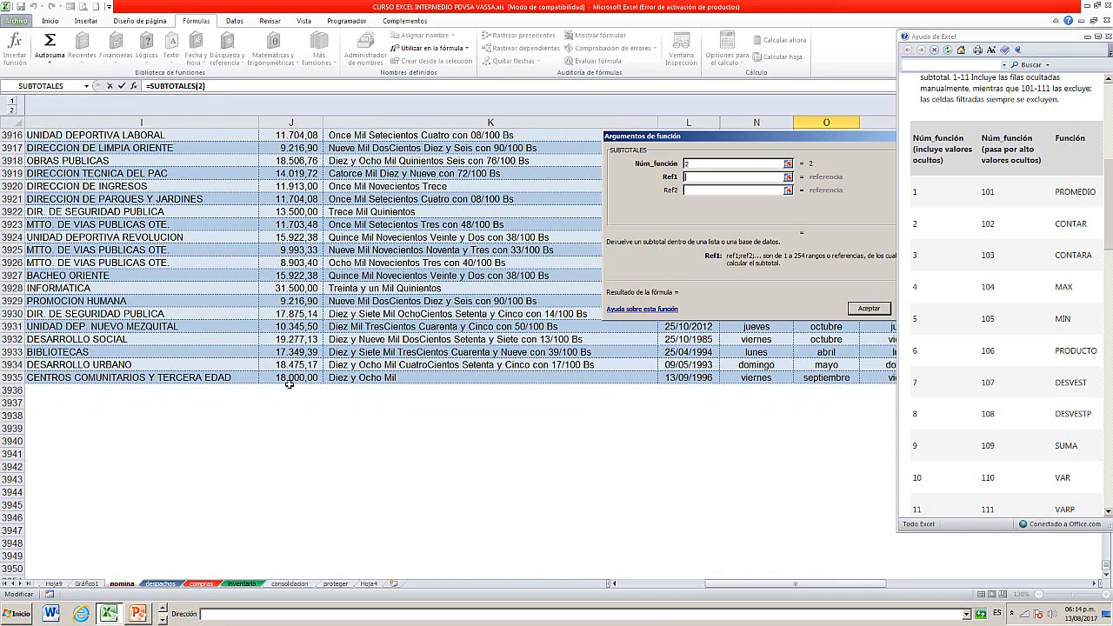
{"action": "left_click", "coordinate": [289, 382]}
{"action": "key", "text": "ctrl+shift+Up"}
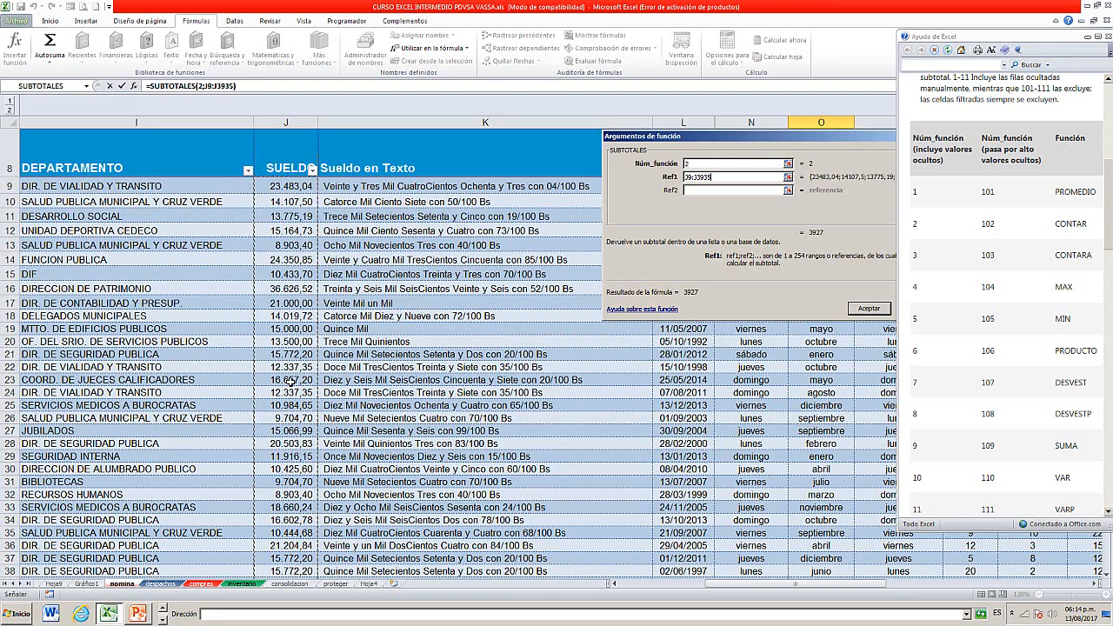
{"action": "key", "text": "shift+Down"}
{"action": "left_click_drag", "start_coordinate": [743, 146], "coordinate": [554, 123]}
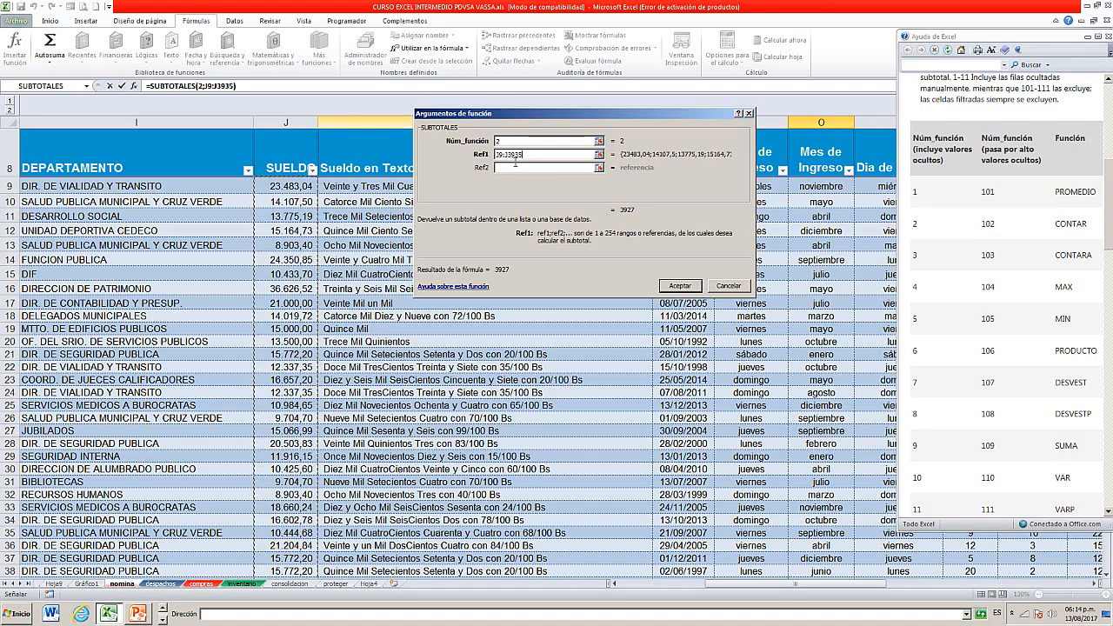
{"action": "left_click", "coordinate": [676, 286]}
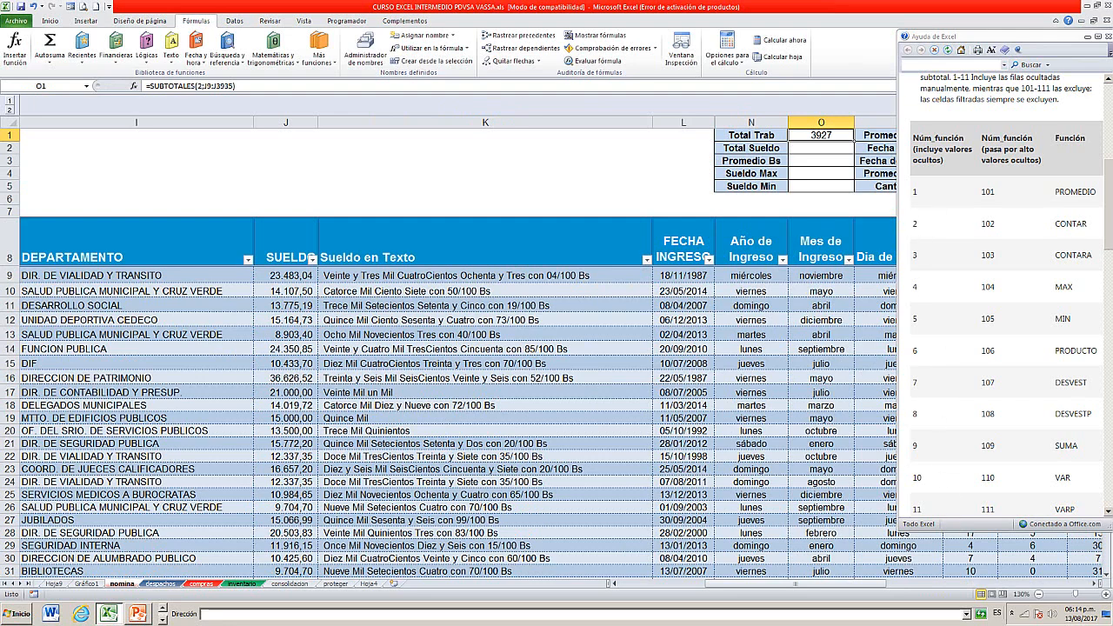
- Try to copy the "Total Trab" SUBTOTALES formula from O1 into O2 beside "Total Sueldo"
{"action": "left_click", "coordinate": [1097, 583]}
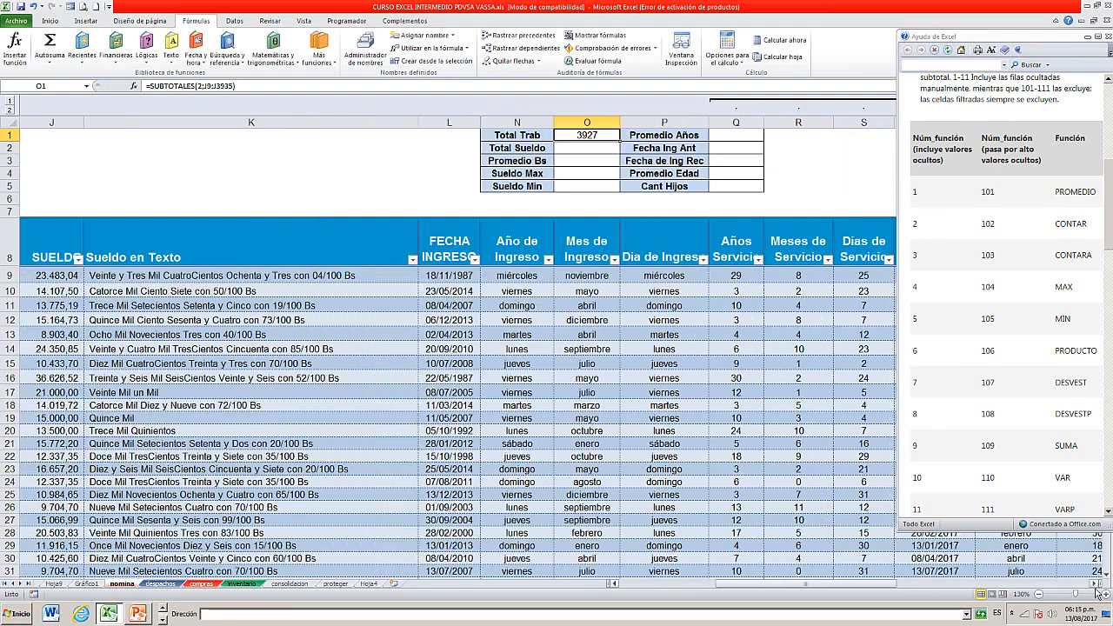
{"action": "left_click", "coordinate": [1097, 583]}
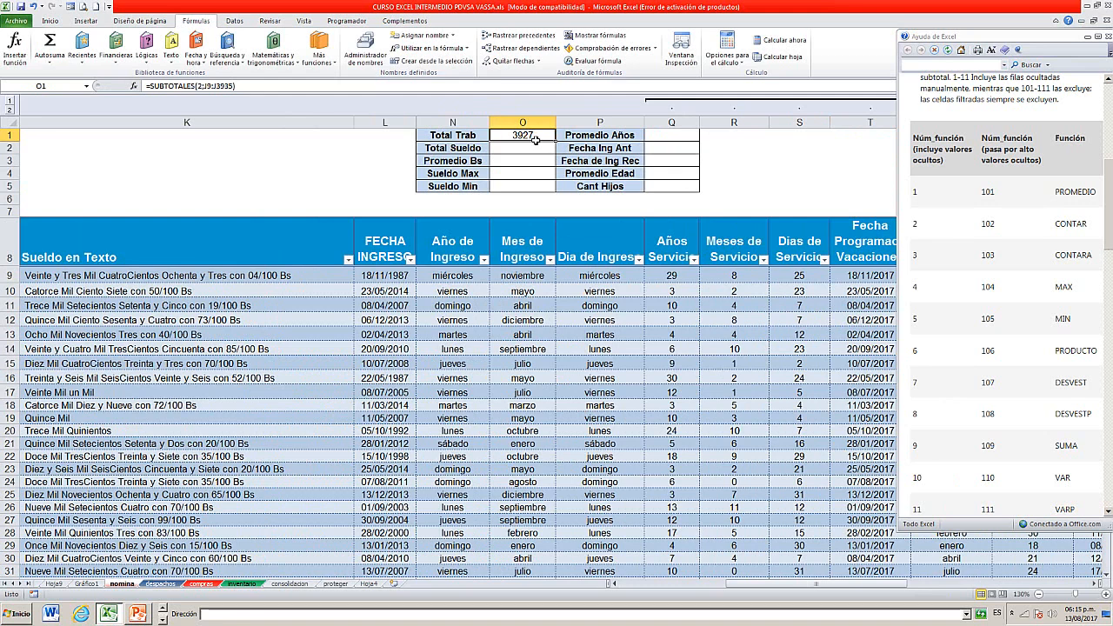
{"action": "key", "text": "ctrl+c"}
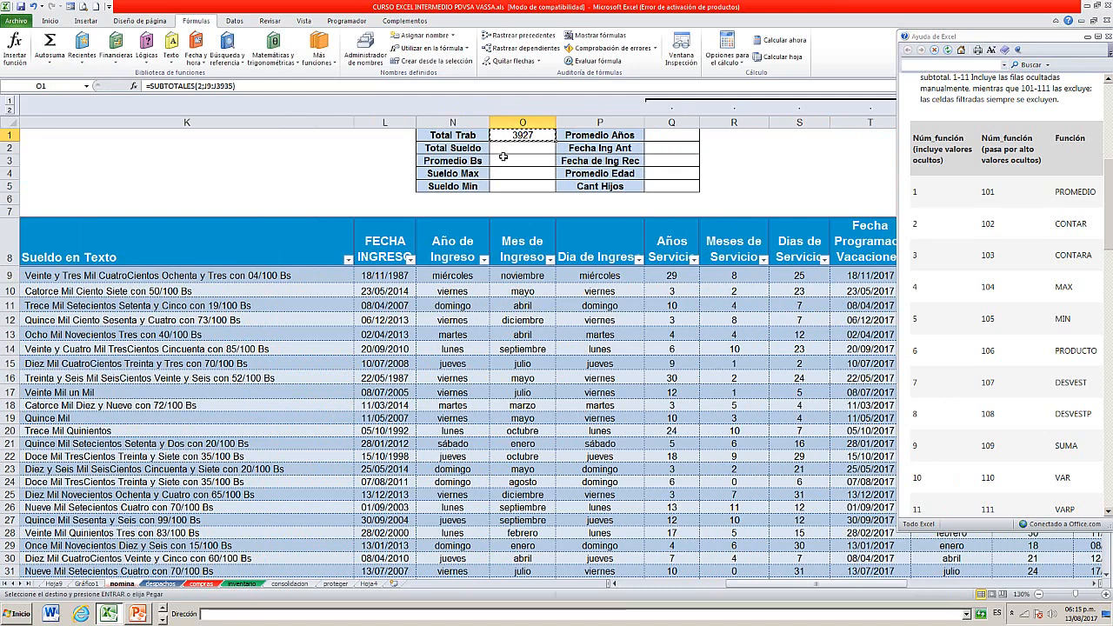
{"action": "left_click", "coordinate": [510, 152]}
{"action": "key", "text": "ctrl+v"}
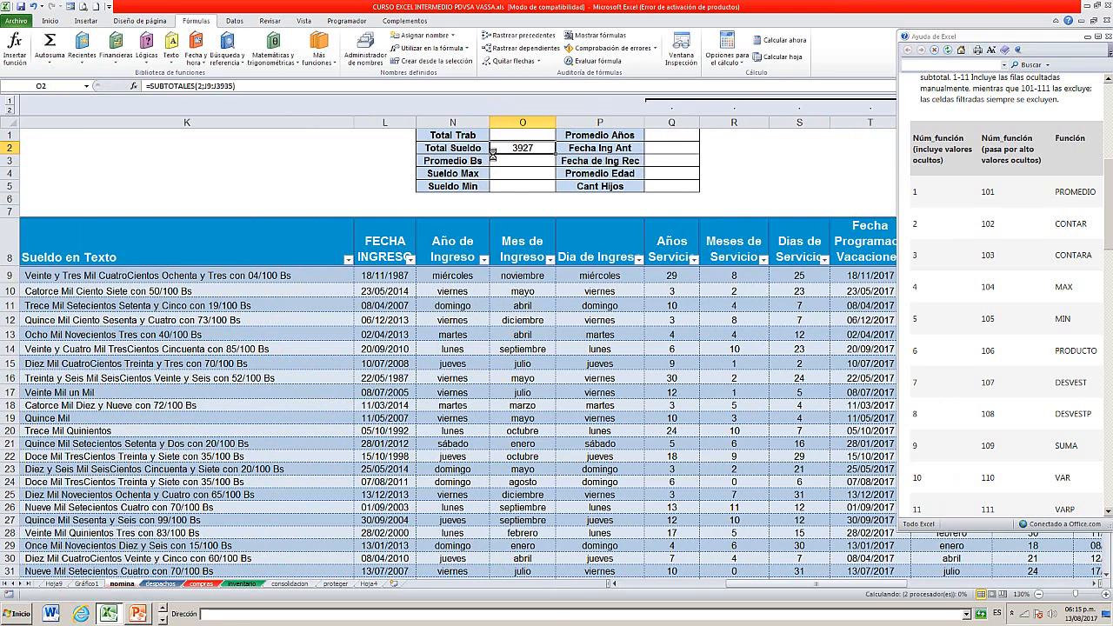
{"action": "key", "text": "ctrl+c"}
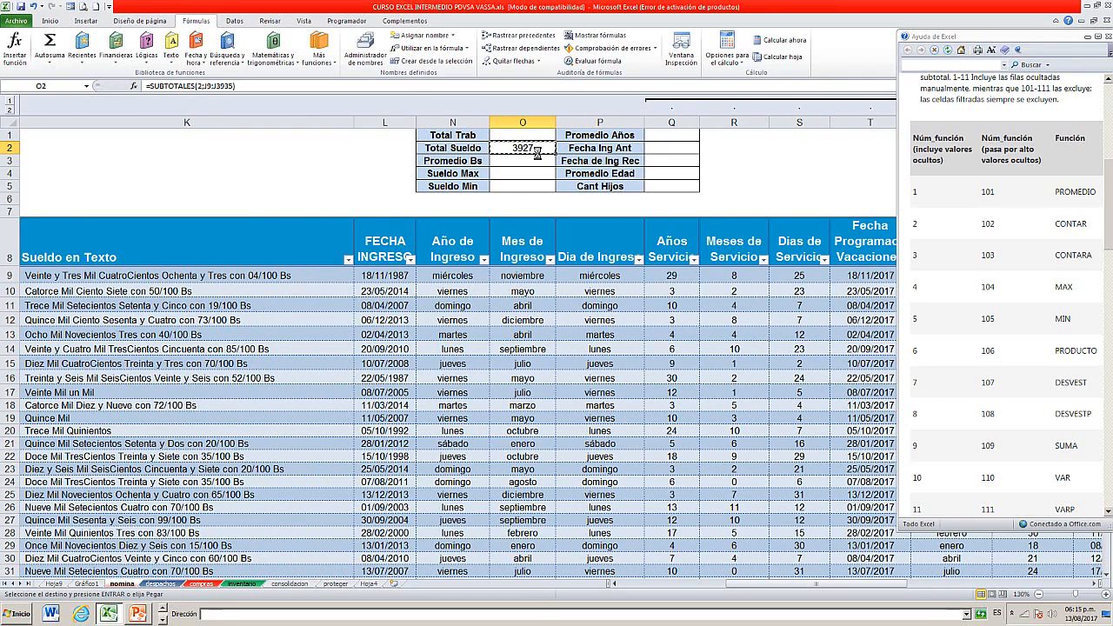
{"action": "key", "text": "ctrl+z"}
- Copy the SUBTOTALES formula from O1 into O2 beside "Total Sueldo"
{"action": "left_click", "coordinate": [552, 138]}
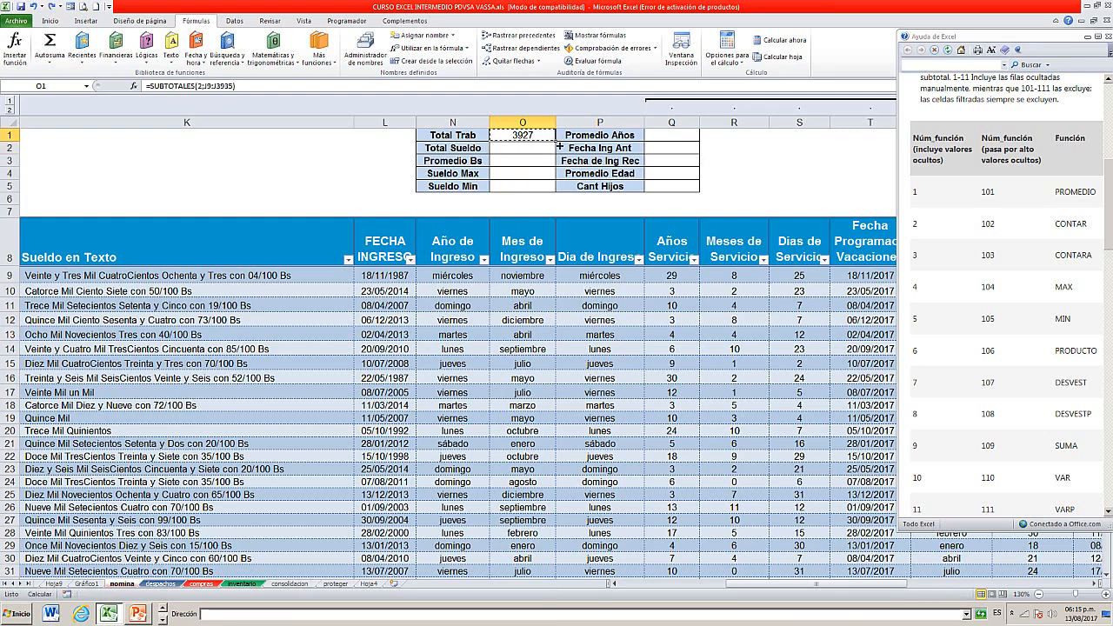
{"action": "left_click", "coordinate": [532, 149]}
{"action": "key", "text": "Return"}
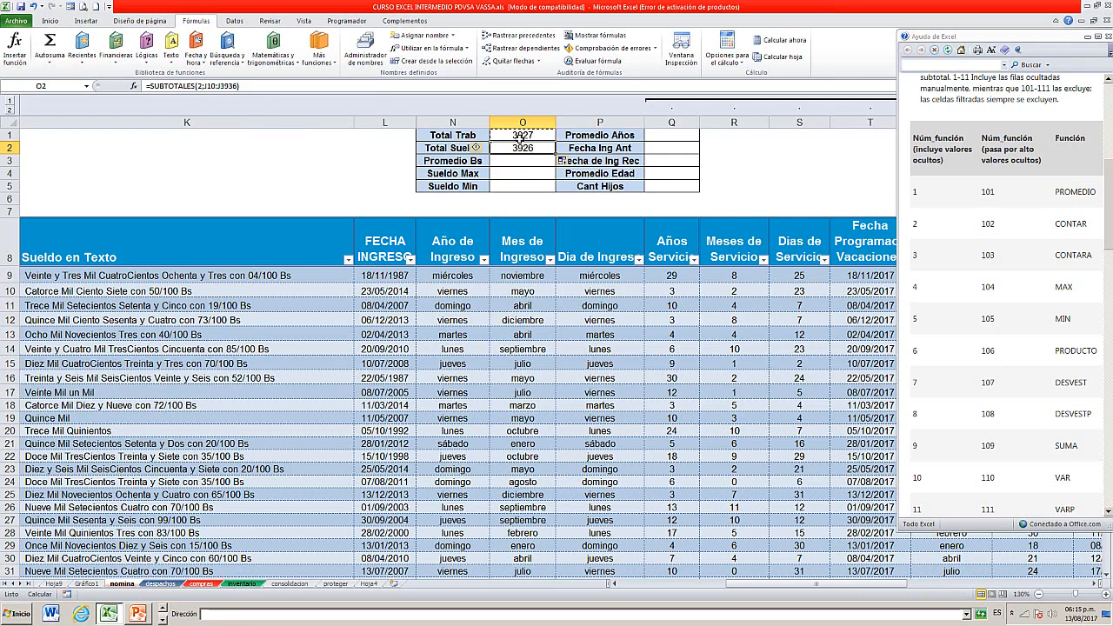
{"action": "left_click", "coordinate": [520, 138]}
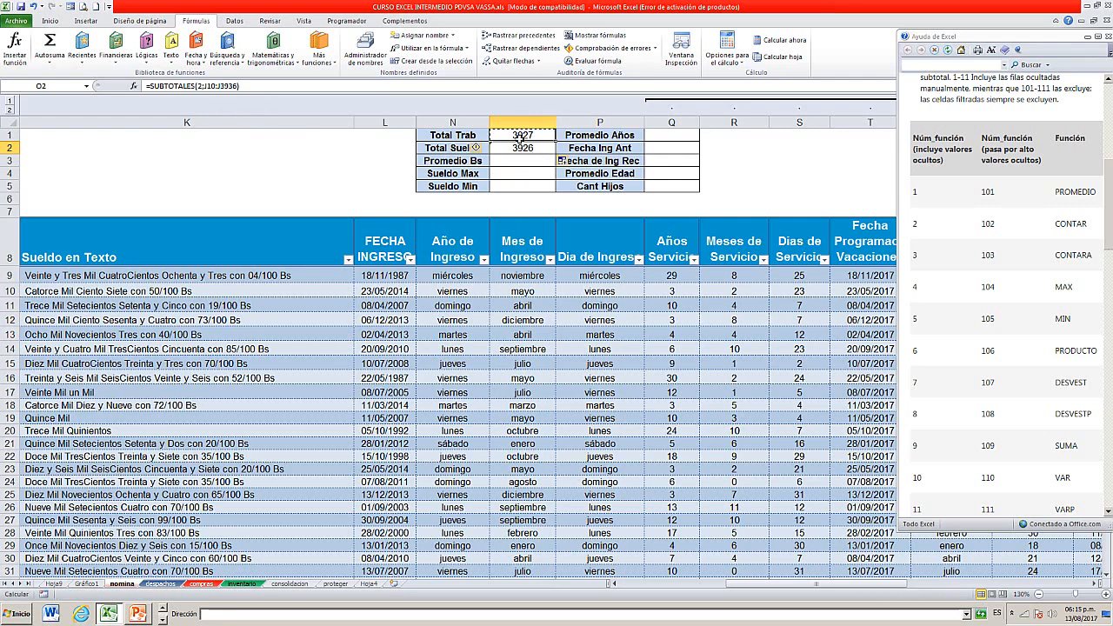
- Change the "Total Sueldo" formula in O2 to function number 9 with the reference J0:J3935
{"action": "left_click", "coordinate": [218, 88]}
{"action": "key", "text": "BackSpace"}
{"action": "key", "text": "BackSpace"}
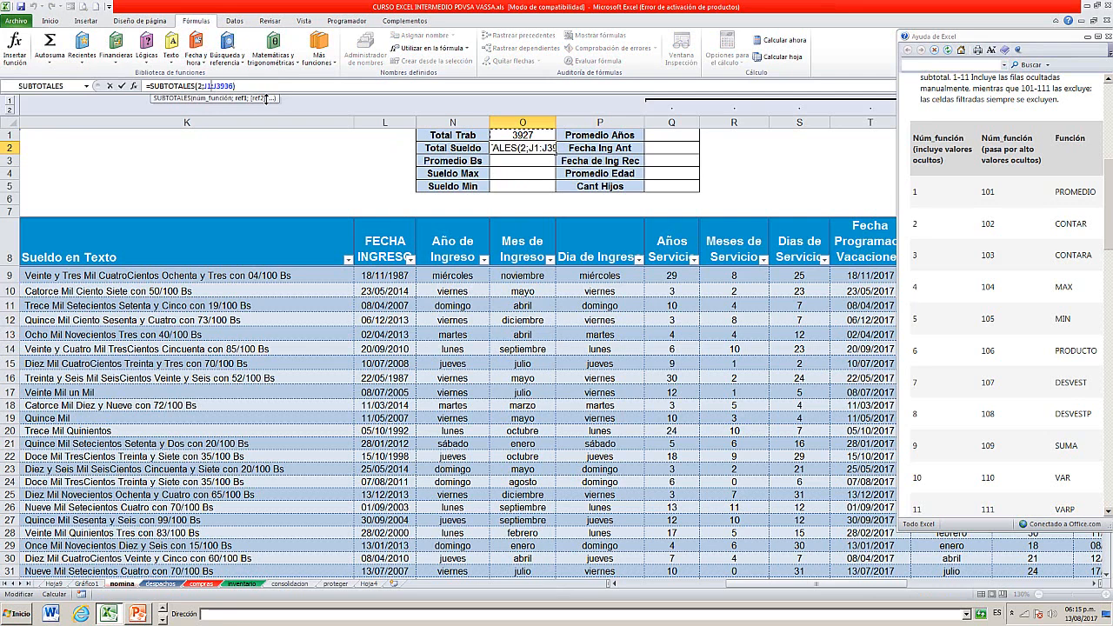
{"action": "type", "text": "0"}
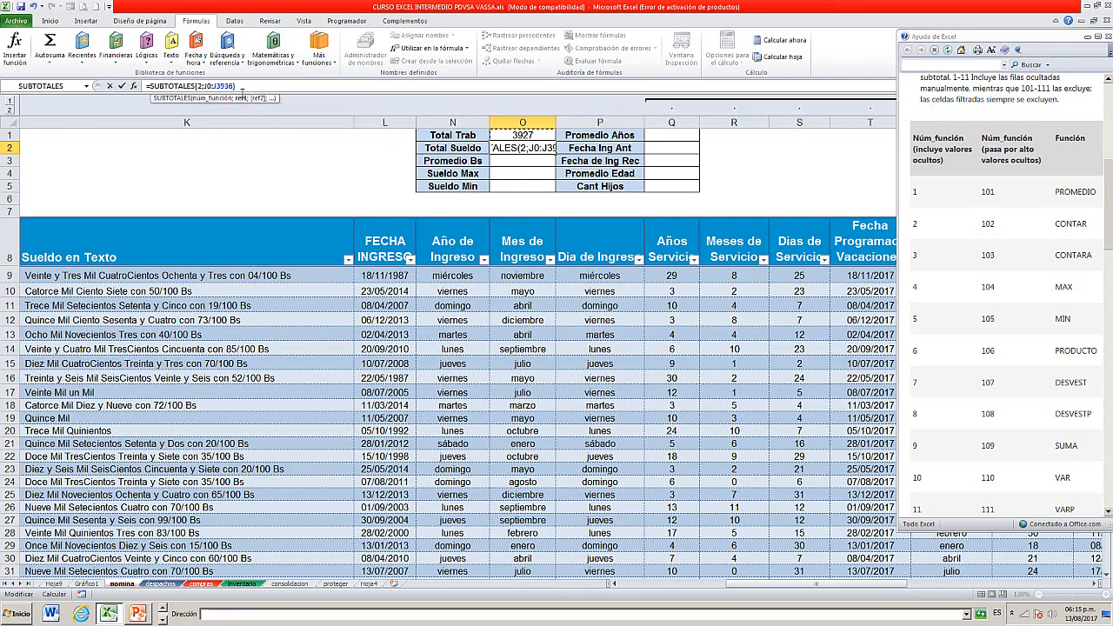
{"action": "key", "text": "BackSpace"}
{"action": "left_click", "coordinate": [202, 86]}
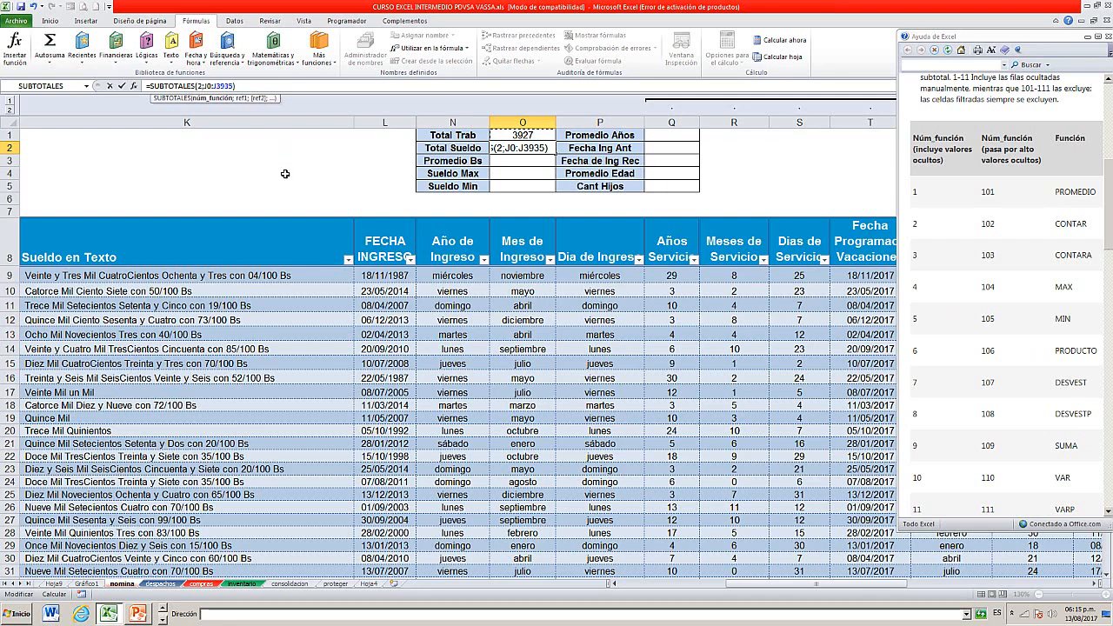
{"action": "key", "text": "BackSpace"}
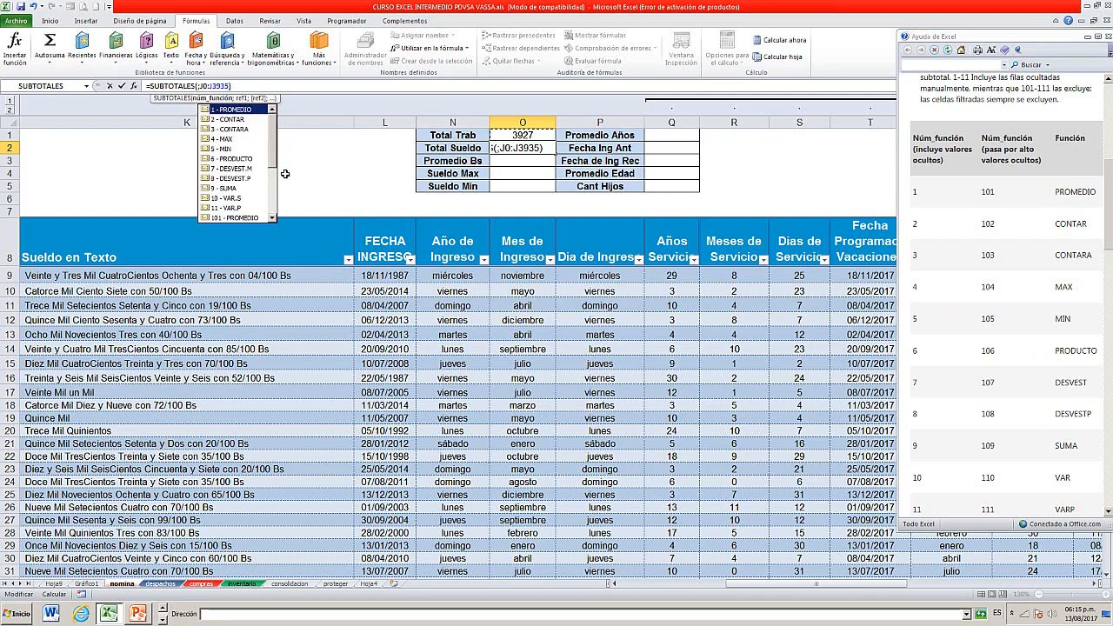
{"action": "key", "text": "Return"}
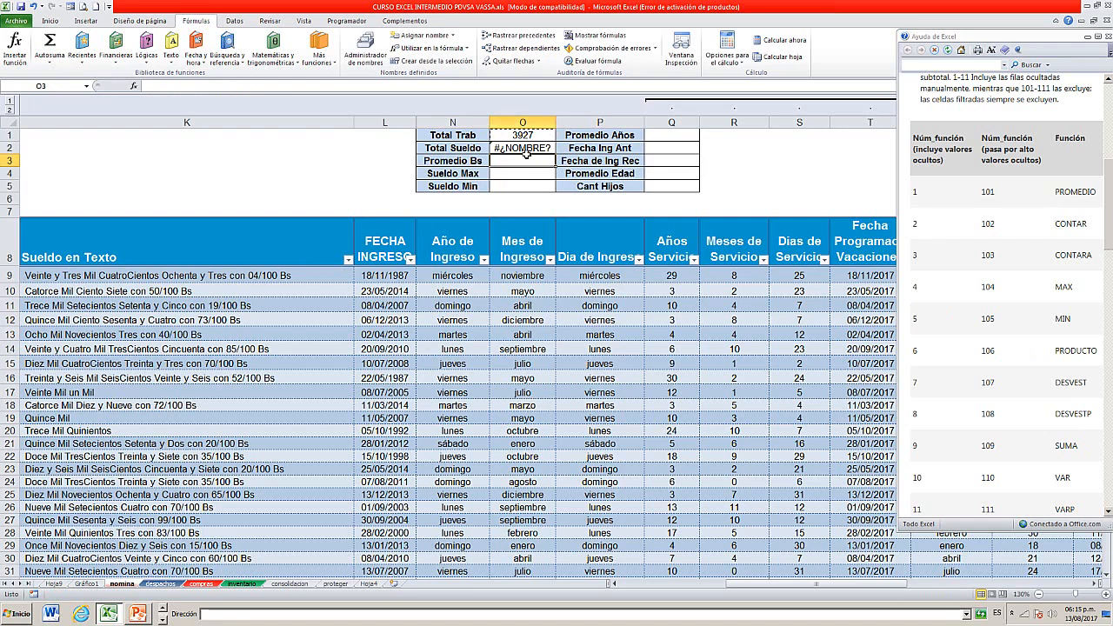
- Correct the start of the reference in the O2 formula to J9
{"action": "left_click", "coordinate": [524, 150]}
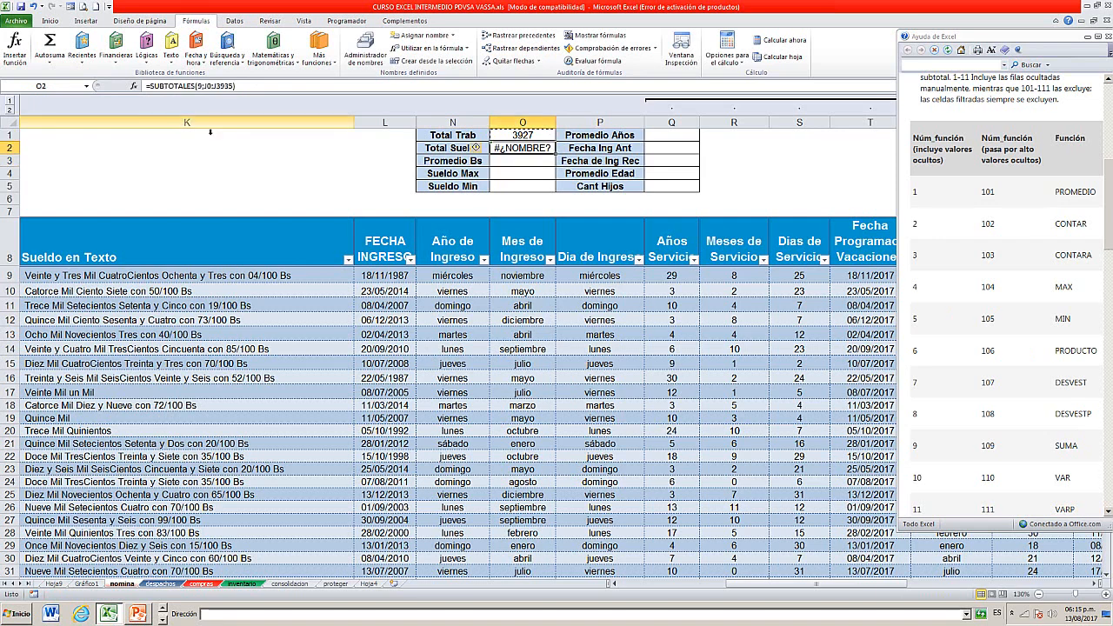
{"action": "left_click", "coordinate": [204, 87]}
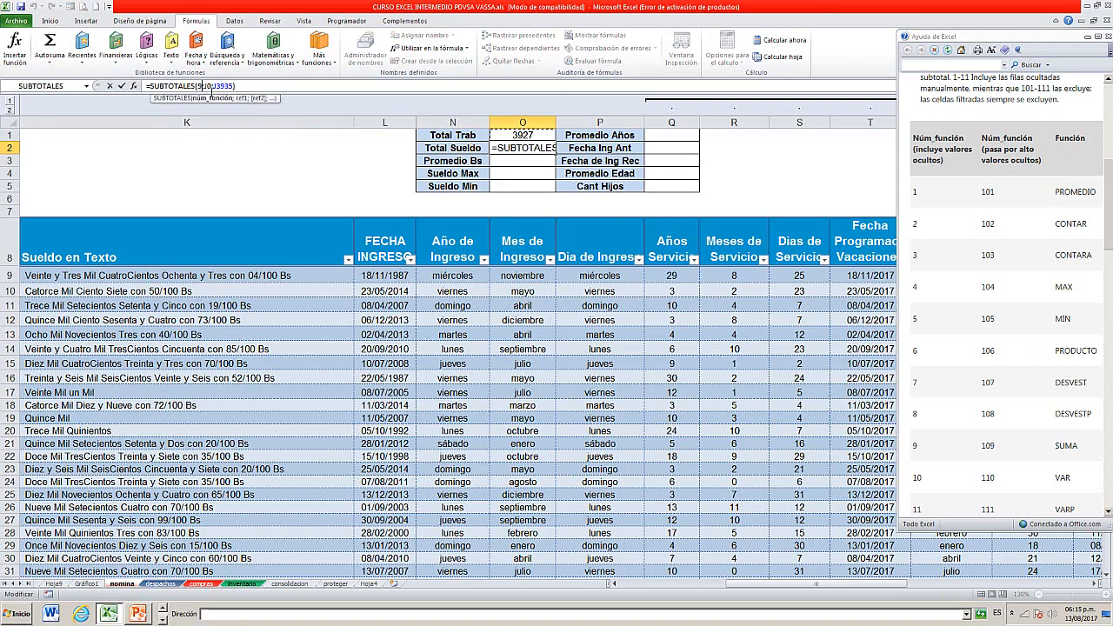
{"action": "left_click", "coordinate": [210, 86]}
{"action": "key", "text": "BackSpace"}
{"action": "type", "text": "9"}
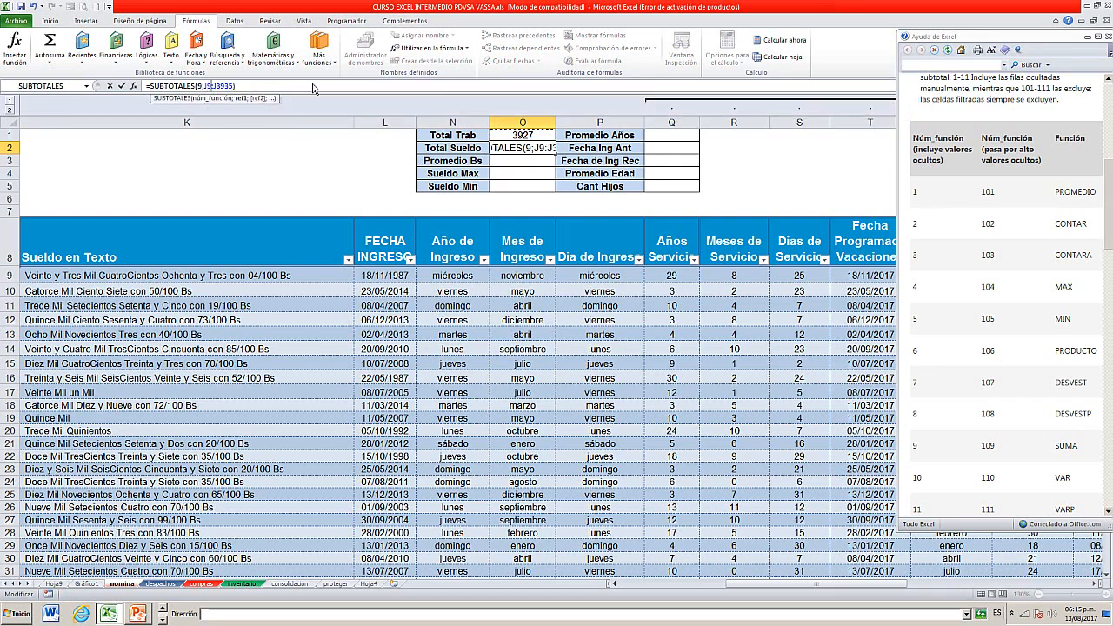
{"action": "key", "text": "ctrl+Return"}
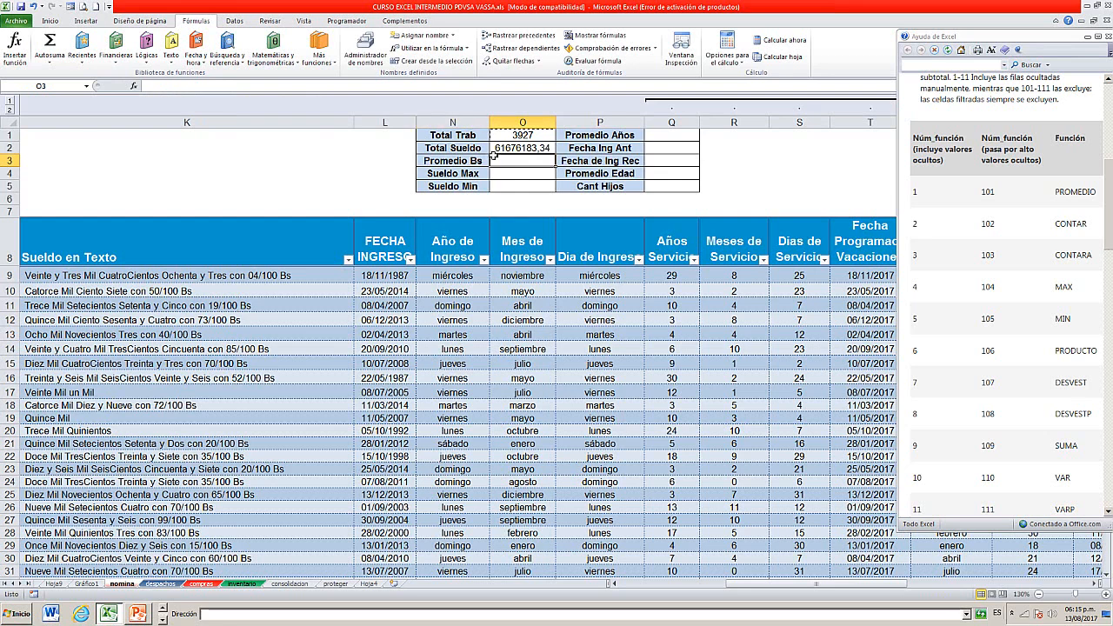
- Apply the thousands-separator (Millares) style to the total salary in O2 and widen column O to fit it
{"action": "left_click", "coordinate": [58, 22]}
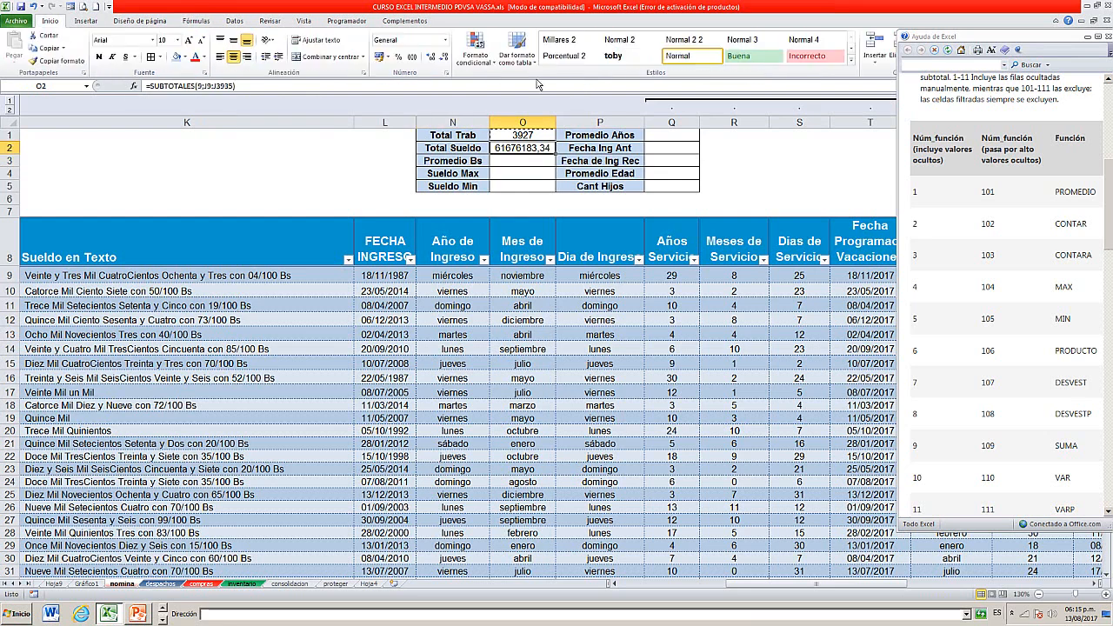
{"action": "left_click", "coordinate": [409, 56]}
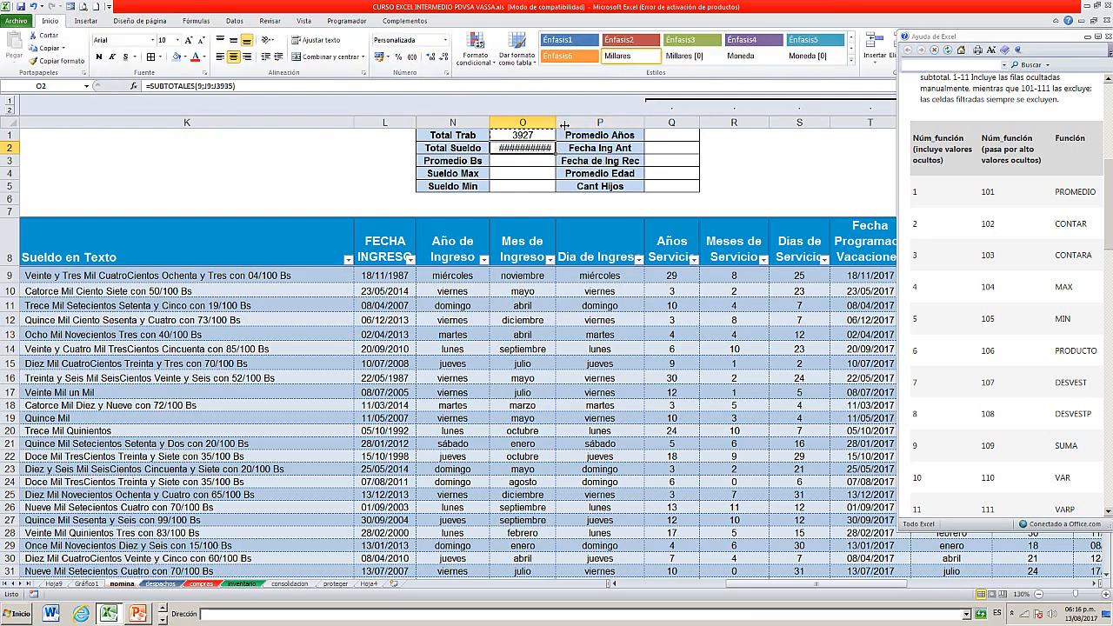
{"action": "left_click_drag", "start_coordinate": [565, 126], "coordinate": [571, 126]}
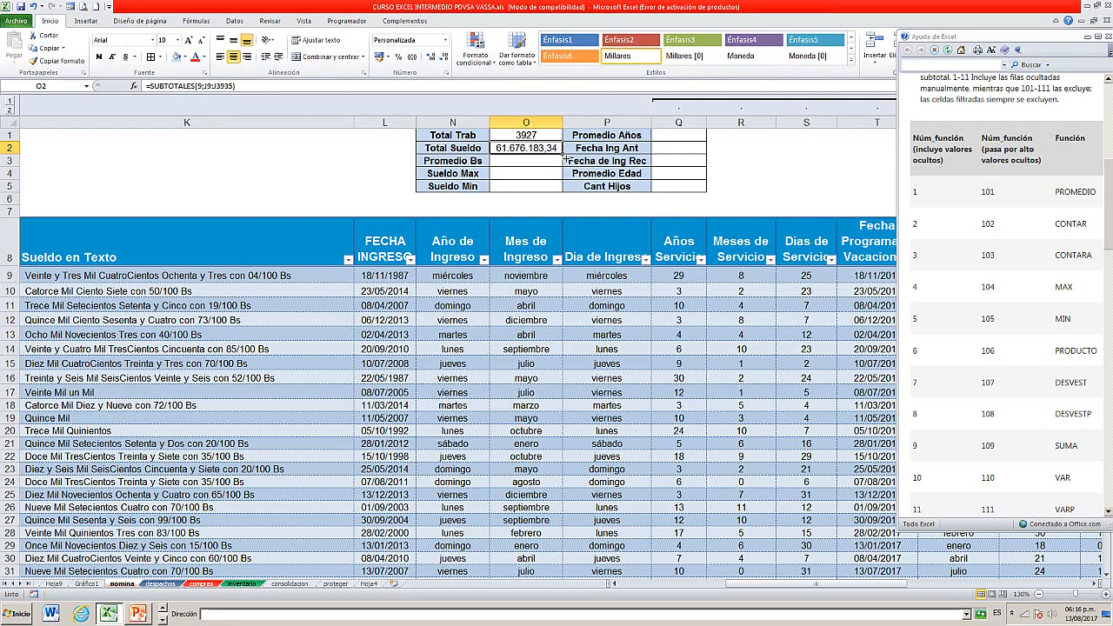
- Fill the O2 formula down into O3 beside "Promedio Bs" and set the start of its reference to J0
{"action": "left_click_drag", "start_coordinate": [564, 159], "coordinate": [566, 172]}
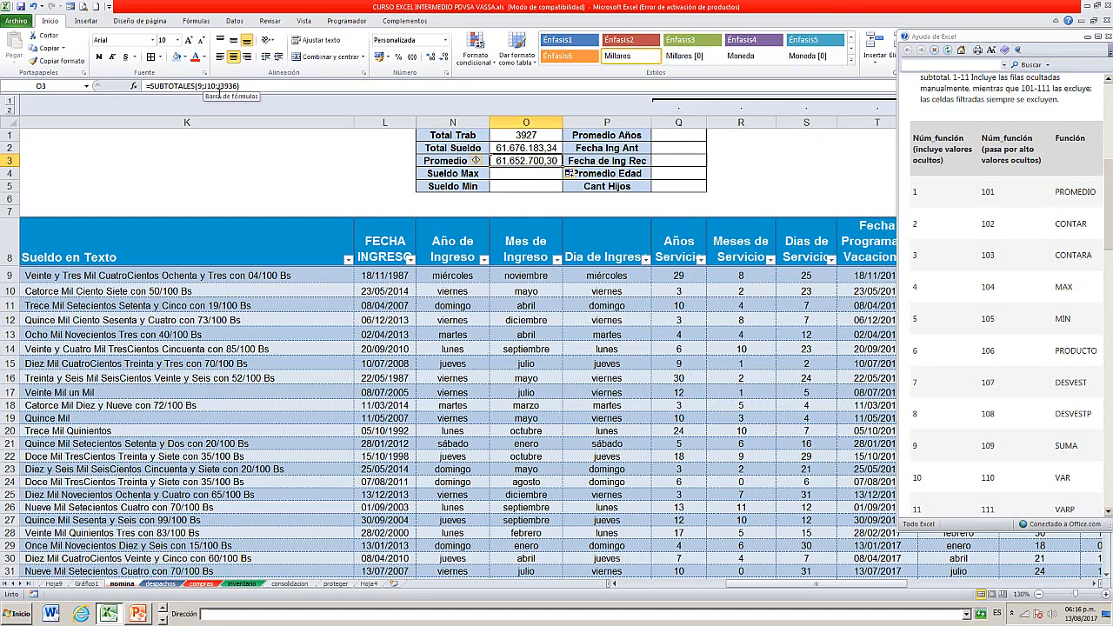
{"action": "left_click", "coordinate": [293, 90]}
{"action": "key", "text": "Left"}
{"action": "key", "text": "Left"}
{"action": "key", "text": "Left"}
{"action": "key", "text": "Left"}
{"action": "key", "text": "Left"}
{"action": "key", "text": "Left"}
{"action": "key", "text": "Left"}
{"action": "key", "text": "BackSpace"}
{"action": "key", "text": "BackSpace"}
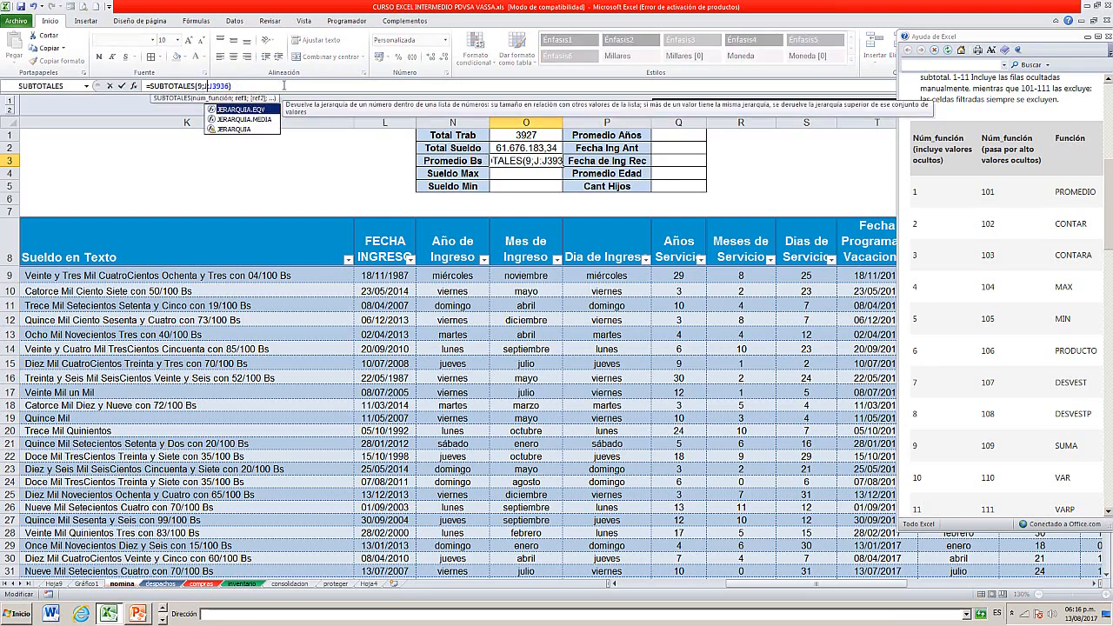
{"action": "type", "text": "0"}
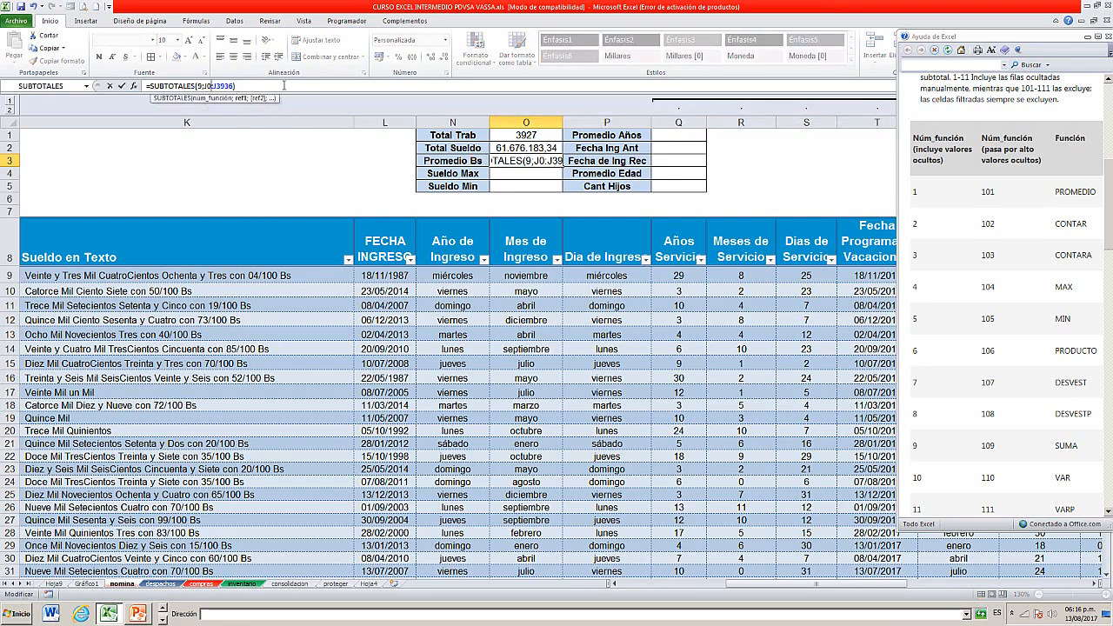
- Set the end of the O3 formula's reference to J3935 and its function number to 1
{"action": "left_click", "coordinate": [236, 88]}
{"action": "key", "text": "BackSpace"}
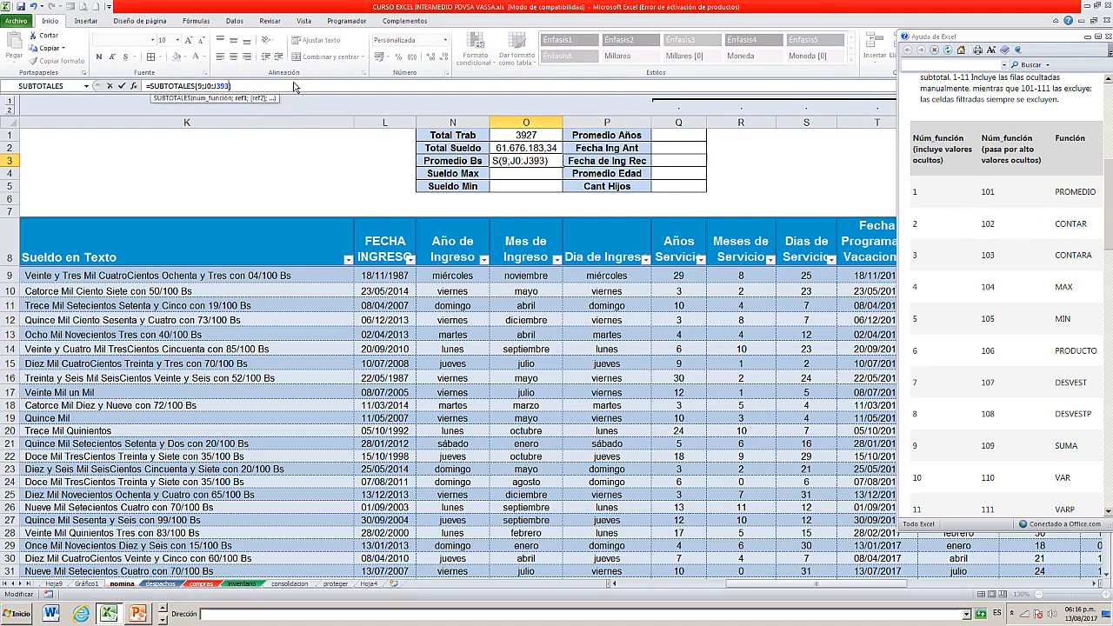
{"action": "type", "text": "5"}
{"action": "key", "text": "BackSpace"}
{"action": "type", "text": "1"}
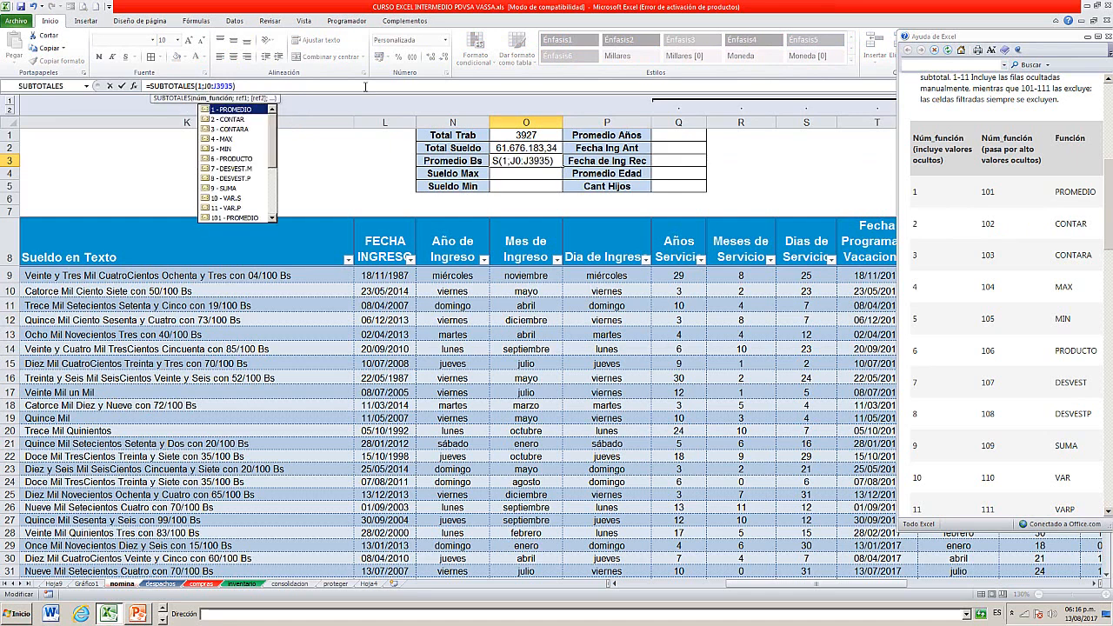
{"action": "key", "text": "Return"}
{"action": "key", "text": "Up"}
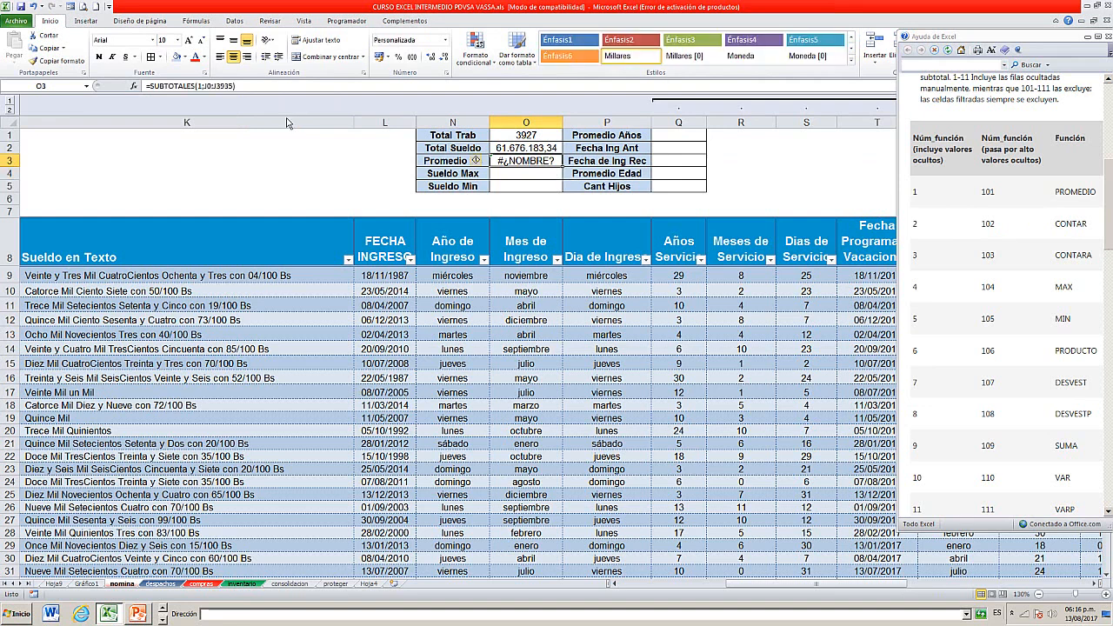
- Correct the start of the reference in the "Promedio Bs" formula in O3 to J9
{"action": "left_click", "coordinate": [217, 90]}
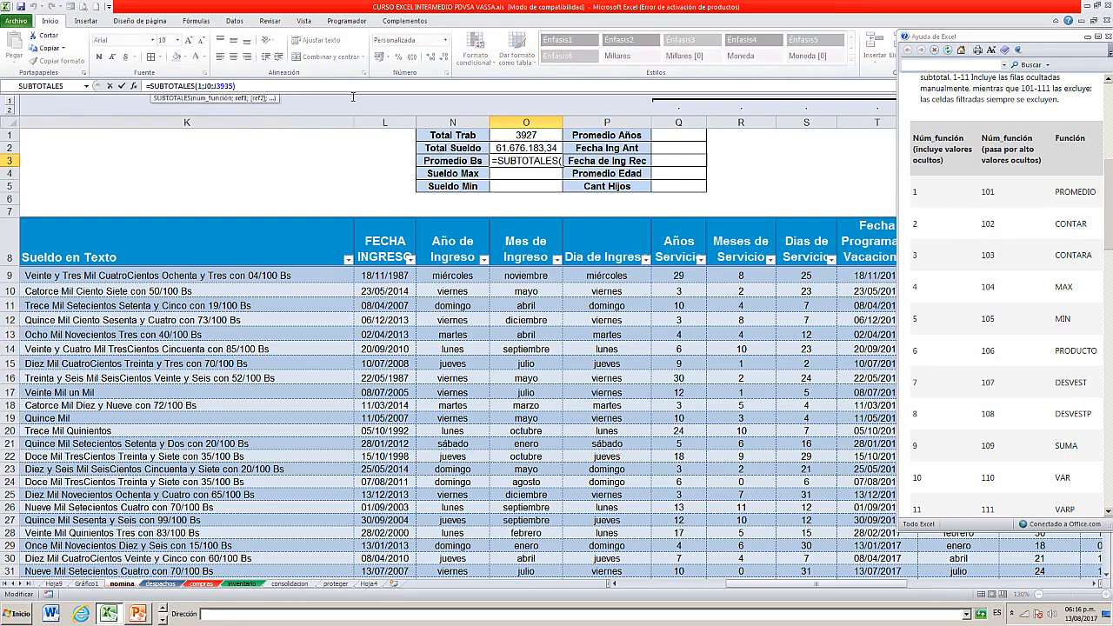
{"action": "key", "text": "BackSpace"}
{"action": "type", "text": "9"}
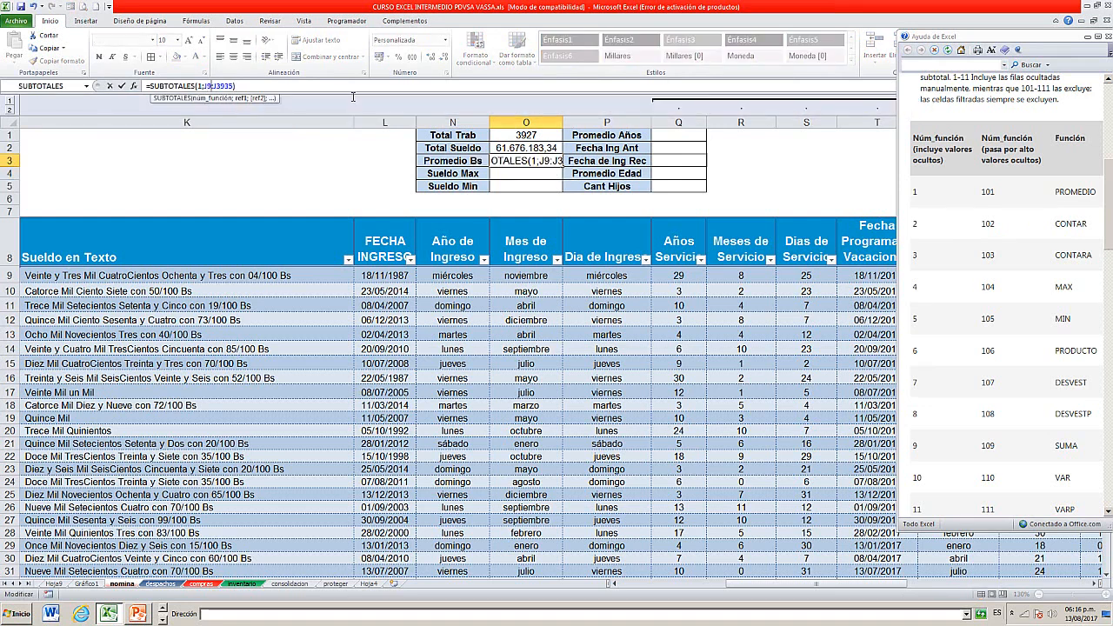
{"action": "key", "text": "Return"}
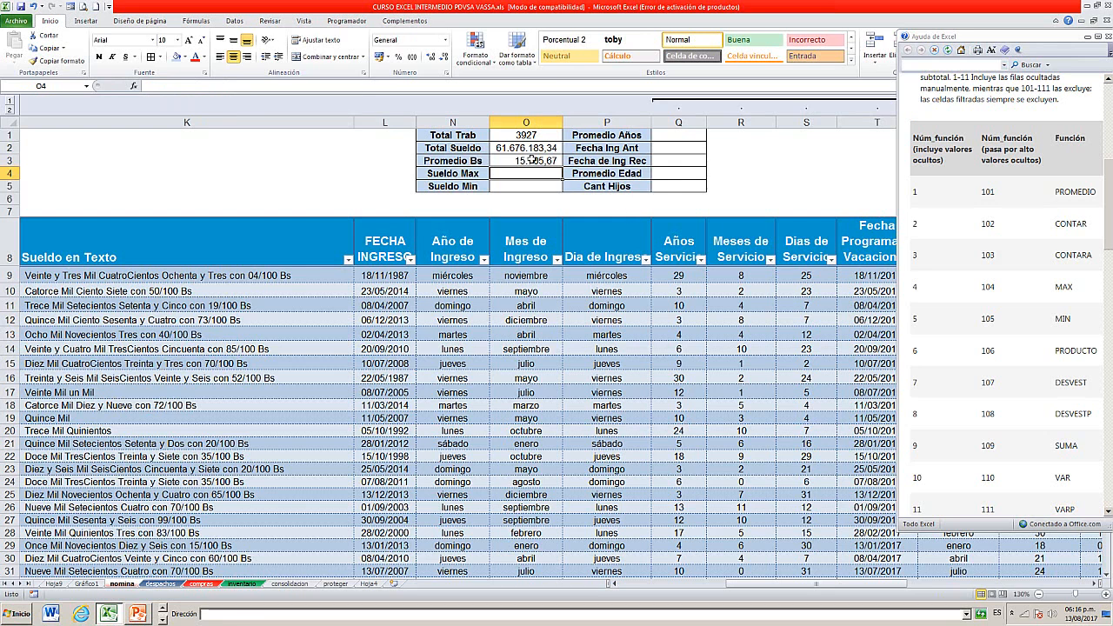
- Right-align the summary values in O1:O3
{"action": "left_click", "coordinate": [533, 161]}
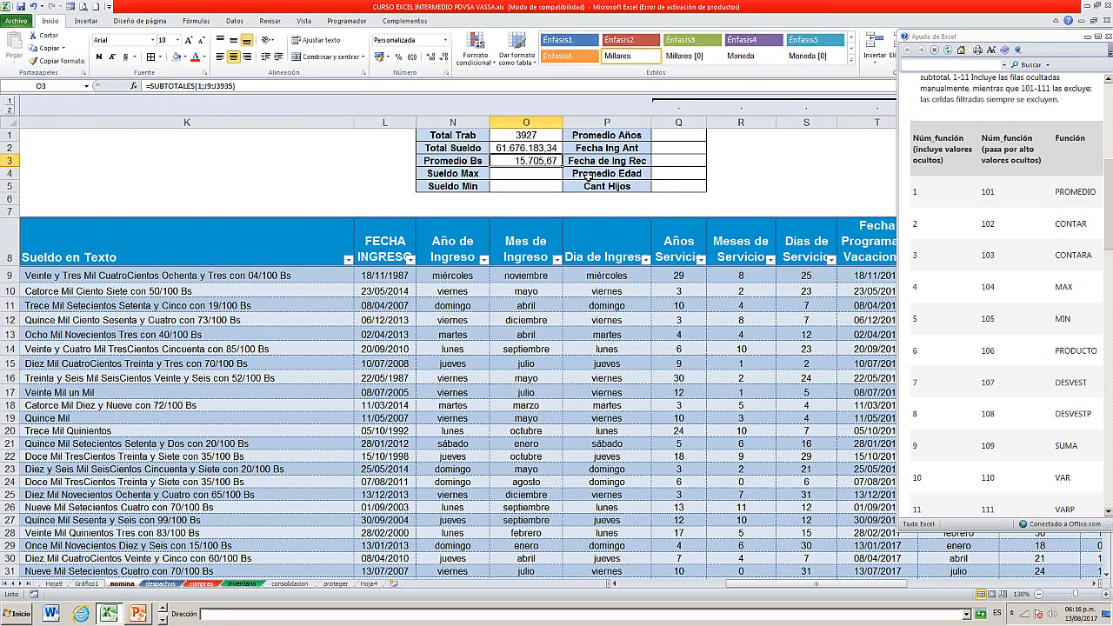
{"action": "left_click_drag", "start_coordinate": [529, 136], "coordinate": [528, 163]}
{"action": "left_click", "coordinate": [248, 58]}
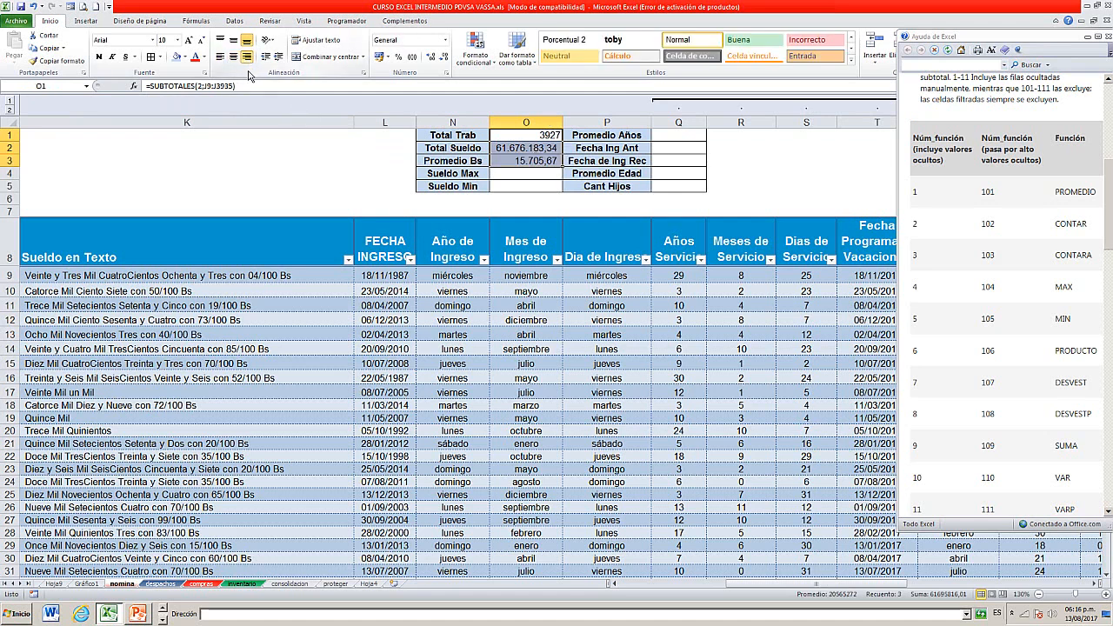
- Fill the "Promedio Bs" formula from O3 down through O5, beside "Sueldo Max" and "Sueldo Min"
{"action": "left_click", "coordinate": [531, 179]}
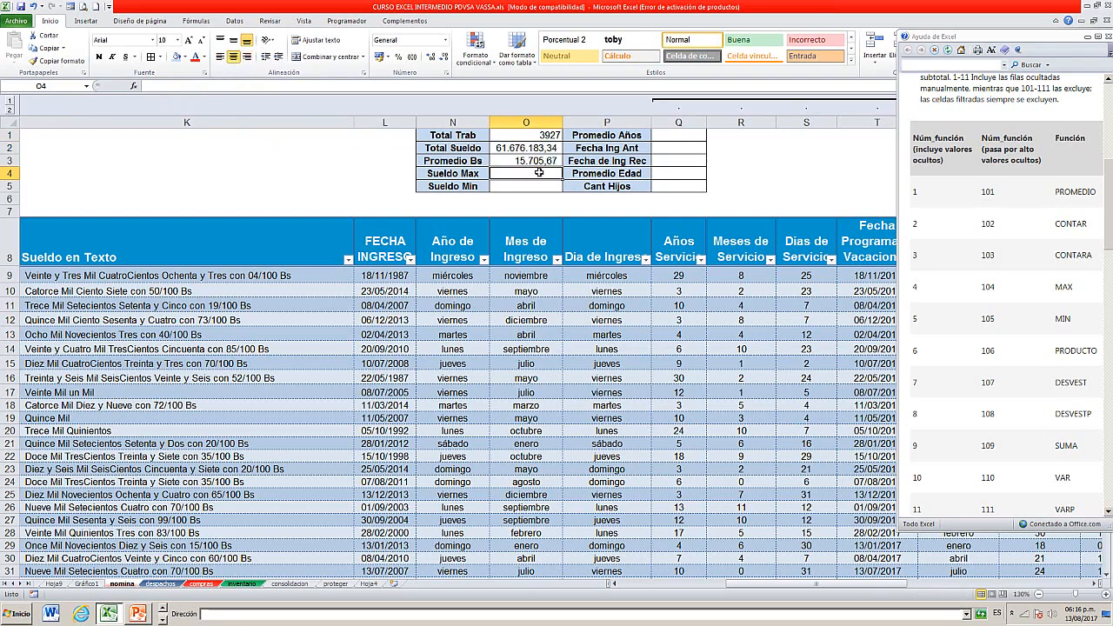
{"action": "left_click", "coordinate": [539, 162]}
{"action": "left_click_drag", "start_coordinate": [562, 167], "coordinate": [560, 195]}
- Edit the "Sueldo Max" formula in O4 to use function number 4 over the range J9:J3935
{"action": "left_click", "coordinate": [532, 173]}
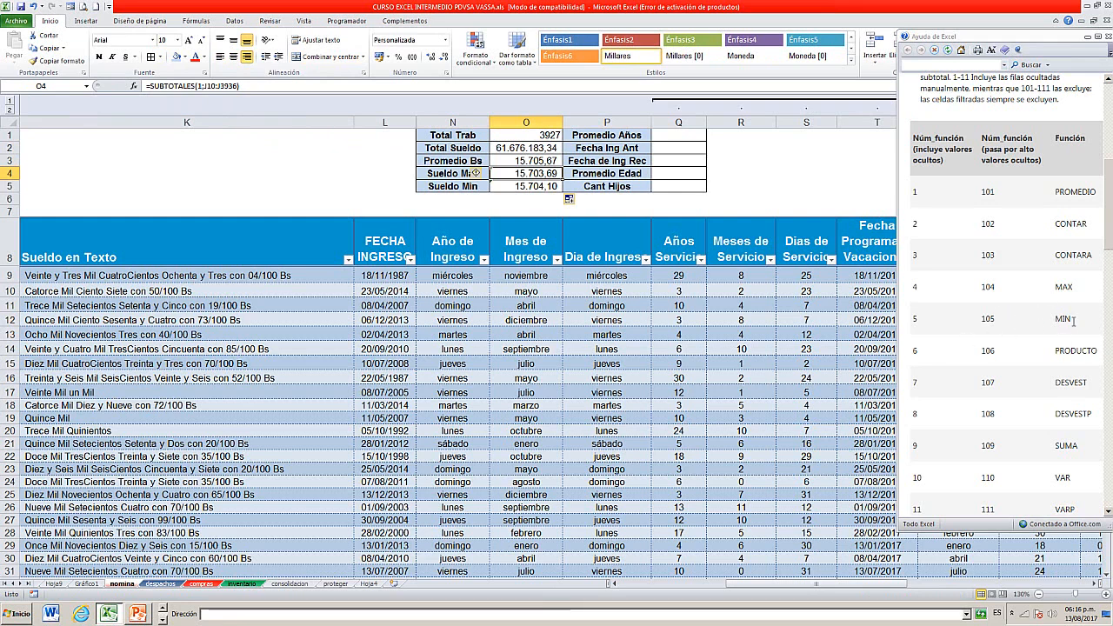
{"action": "left_click", "coordinate": [200, 86]}
{"action": "key", "text": "BackSpace"}
{"action": "type", "text": "4"}
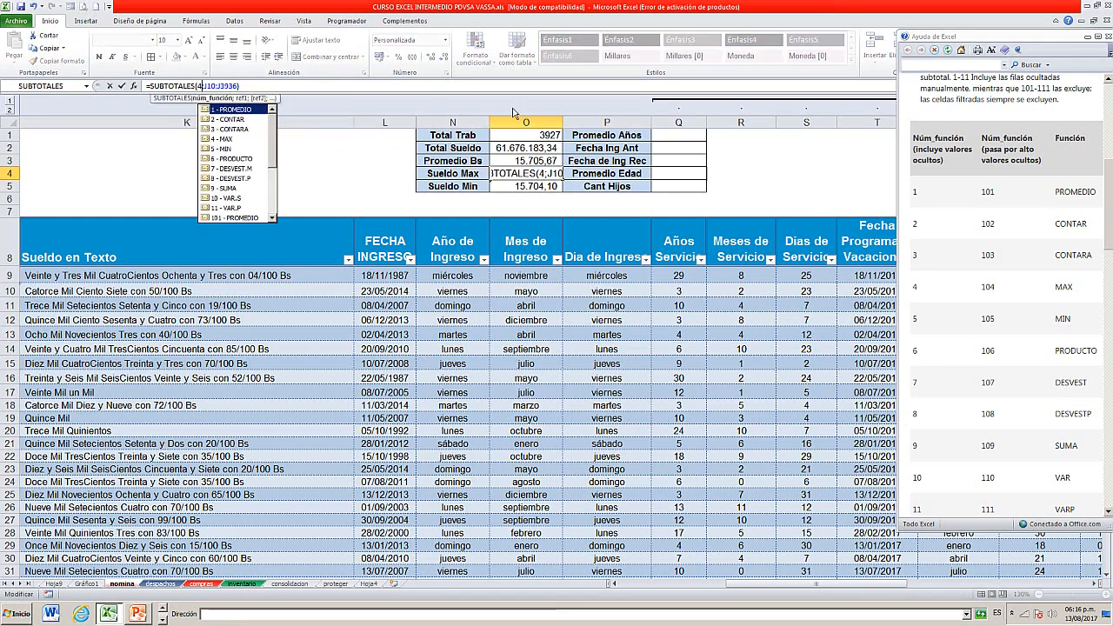
{"action": "key", "text": "Right"}
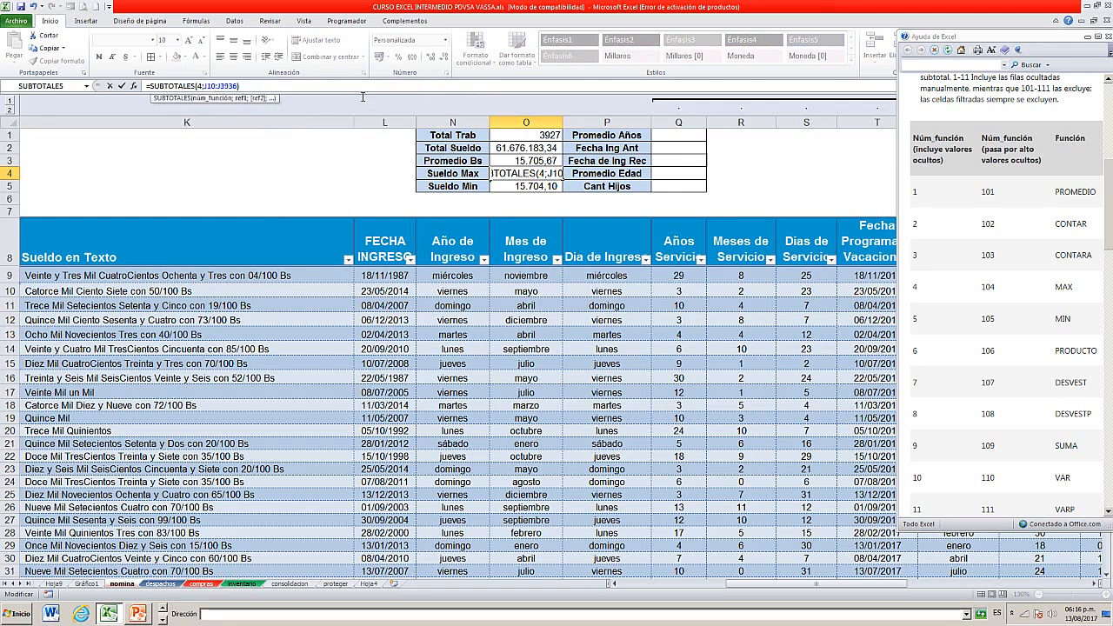
{"action": "type", "text": "J"}
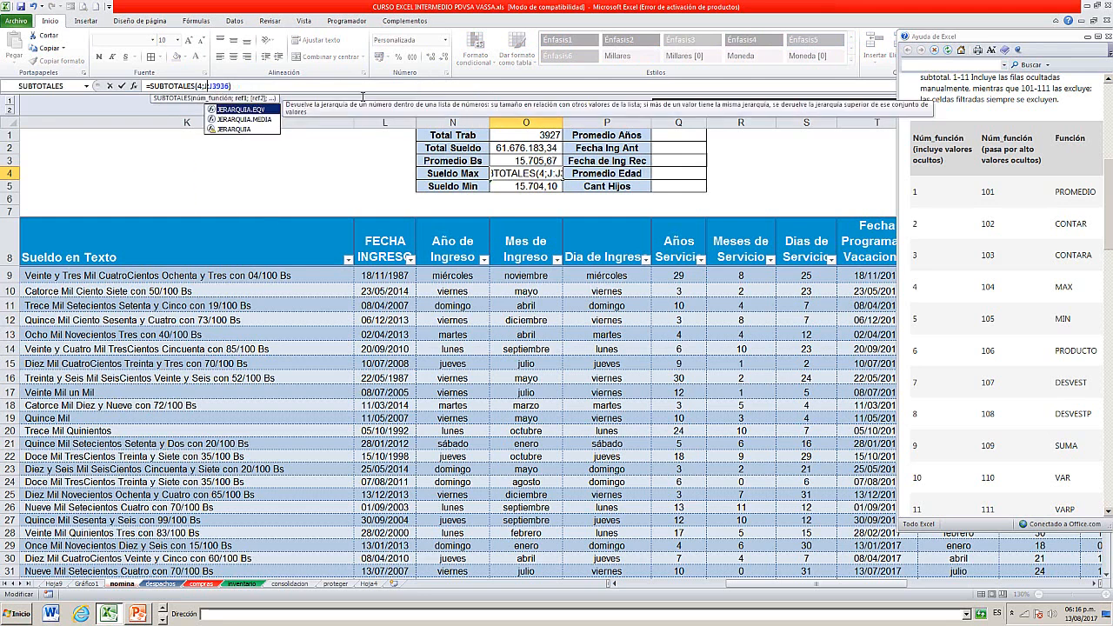
{"action": "type", "text": "9"}
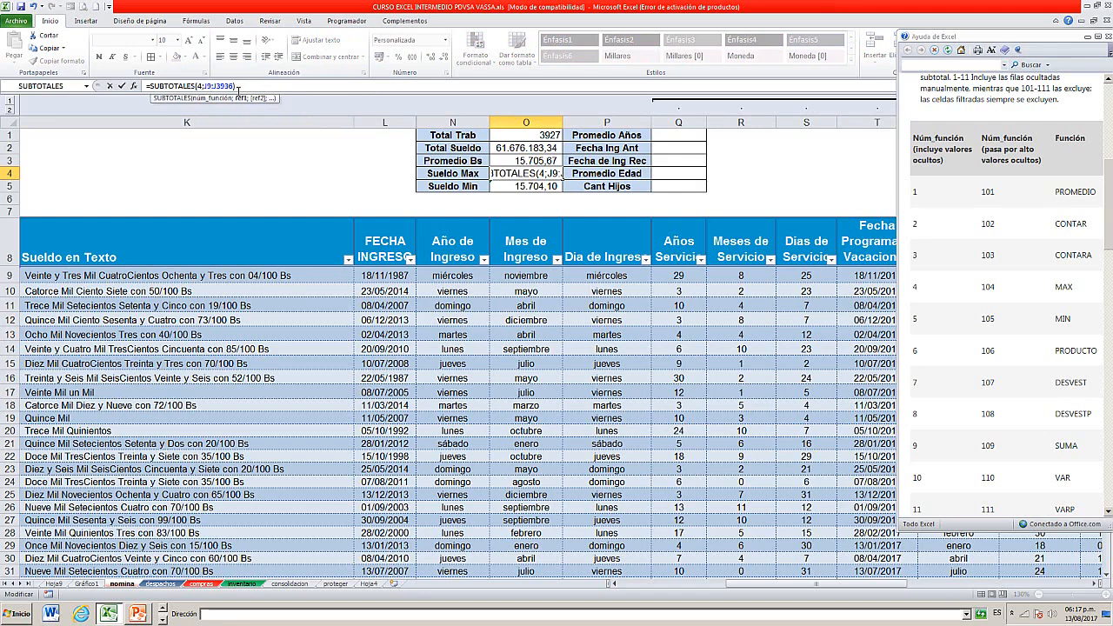
{"action": "key", "text": "BackSpace"}
{"action": "type", "text": "5"}
{"action": "key", "text": "Return"}
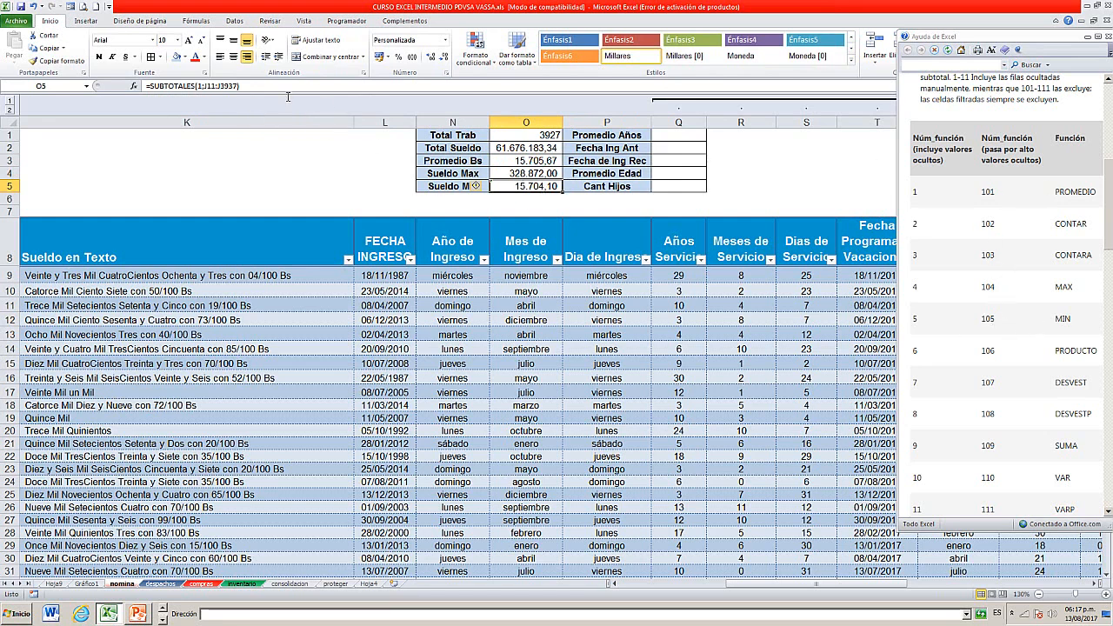
- Edit the "Sueldo Min" formula in O5 to use function number 5 over the range J9:J3935
{"action": "left_click", "coordinate": [201, 87]}
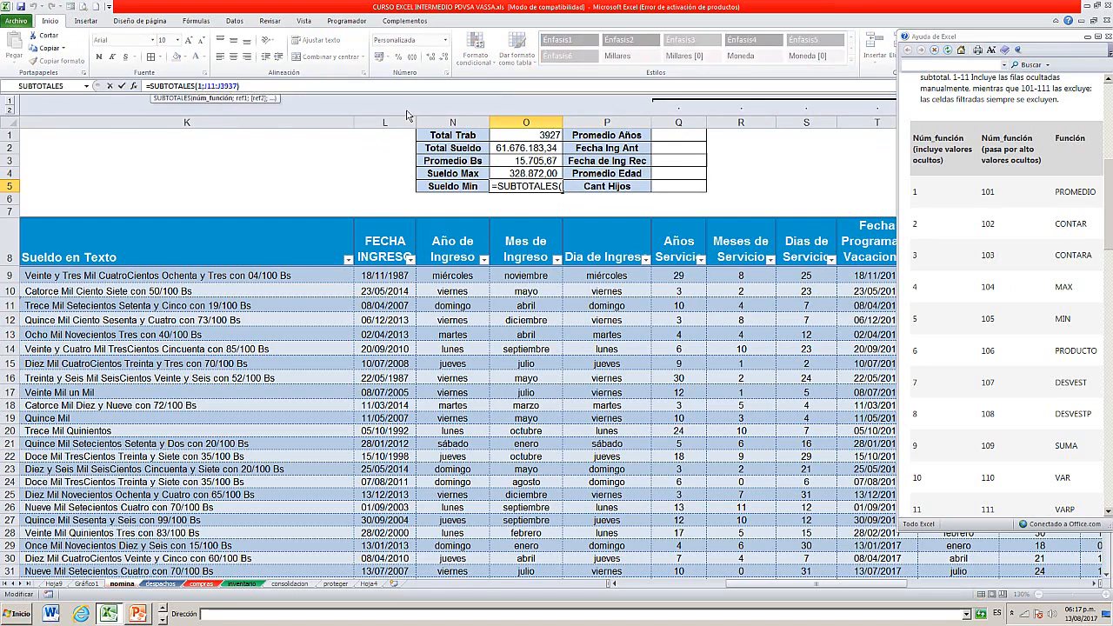
{"action": "key", "text": "Delete"}
{"action": "type", "text": "5"}
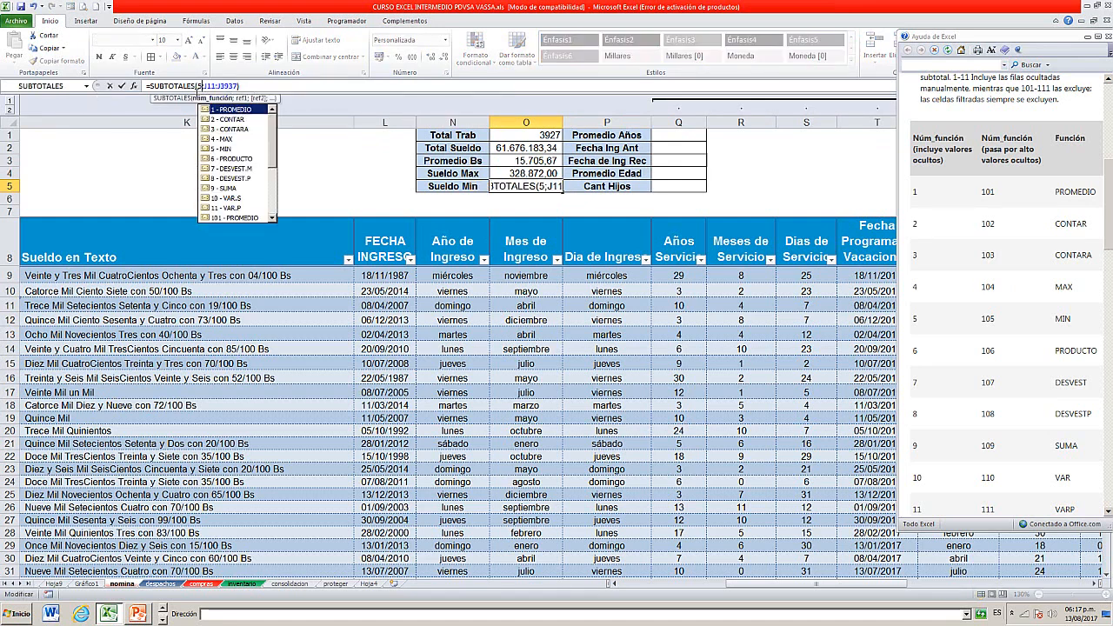
{"action": "left_click", "coordinate": [218, 87]}
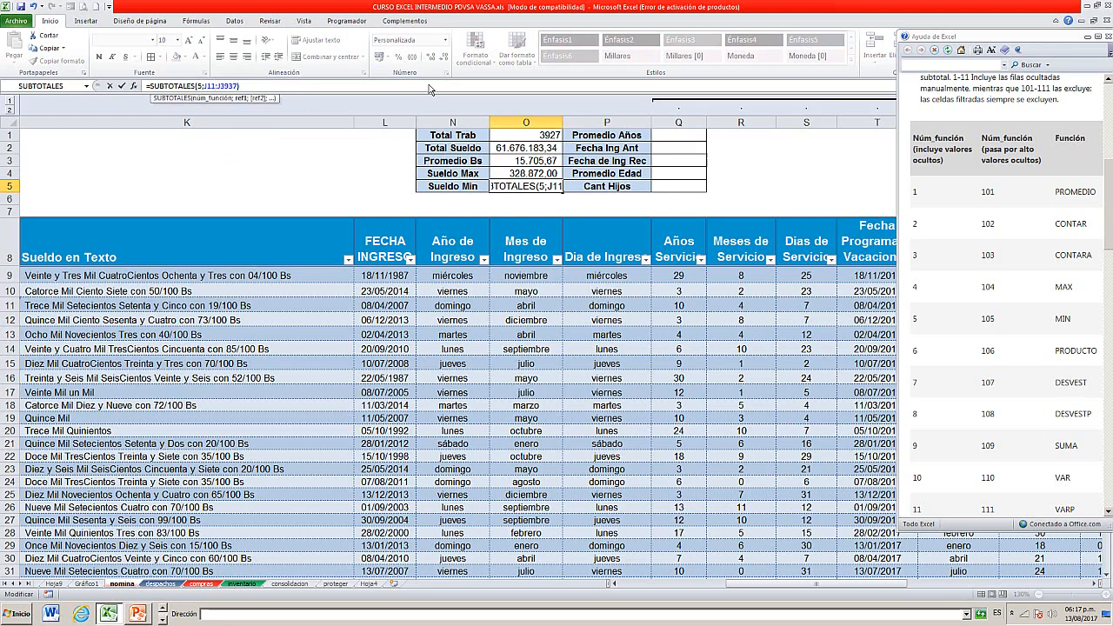
{"action": "key", "text": "BackSpace"}
{"action": "key", "text": "BackSpace"}
{"action": "type", "text": "9"}
{"action": "key", "text": "BackSpace"}
{"action": "type", "text": "5"}
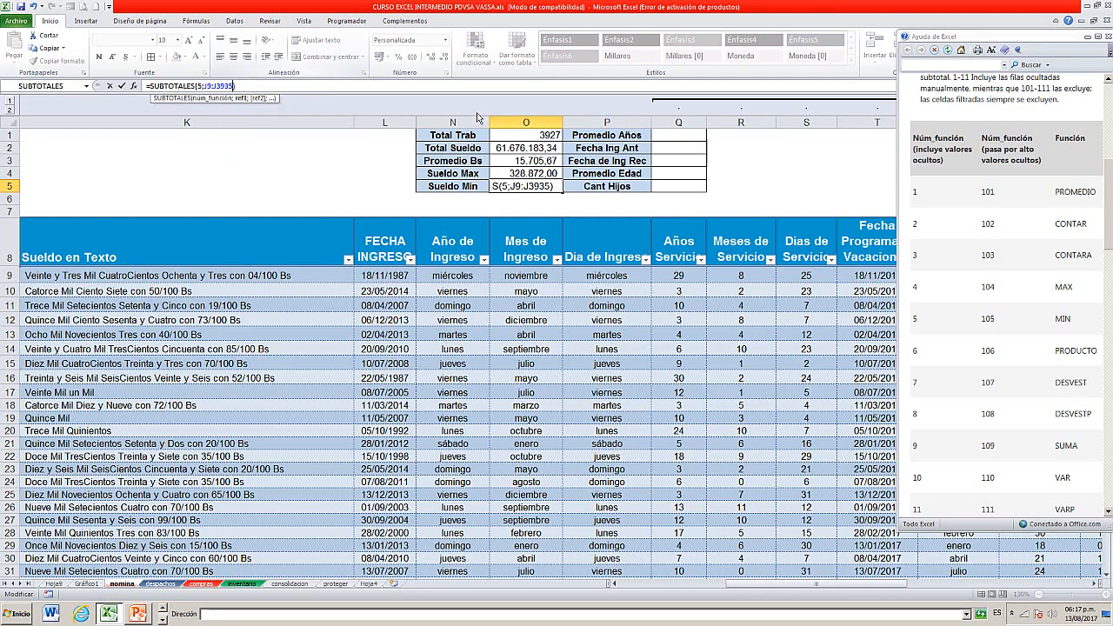
{"action": "key", "text": "Return"}
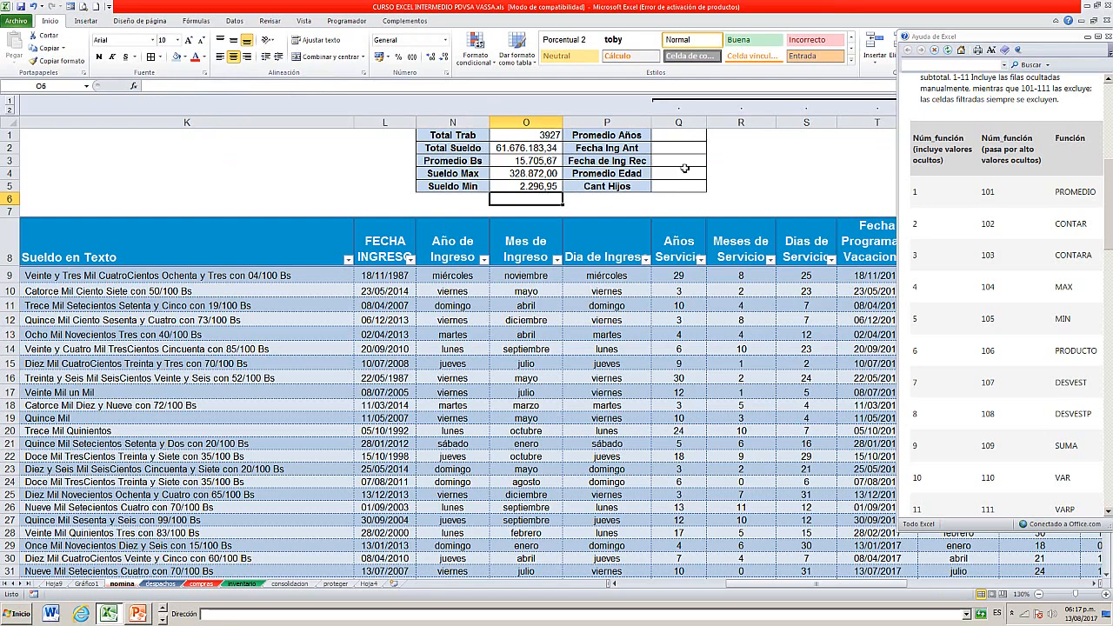
- Insert a SUBTOTALES function for "Promedio Años" in Q1 with function number 1 and the years-of-service range Q9:Q3935
{"action": "left_click", "coordinate": [682, 137]}
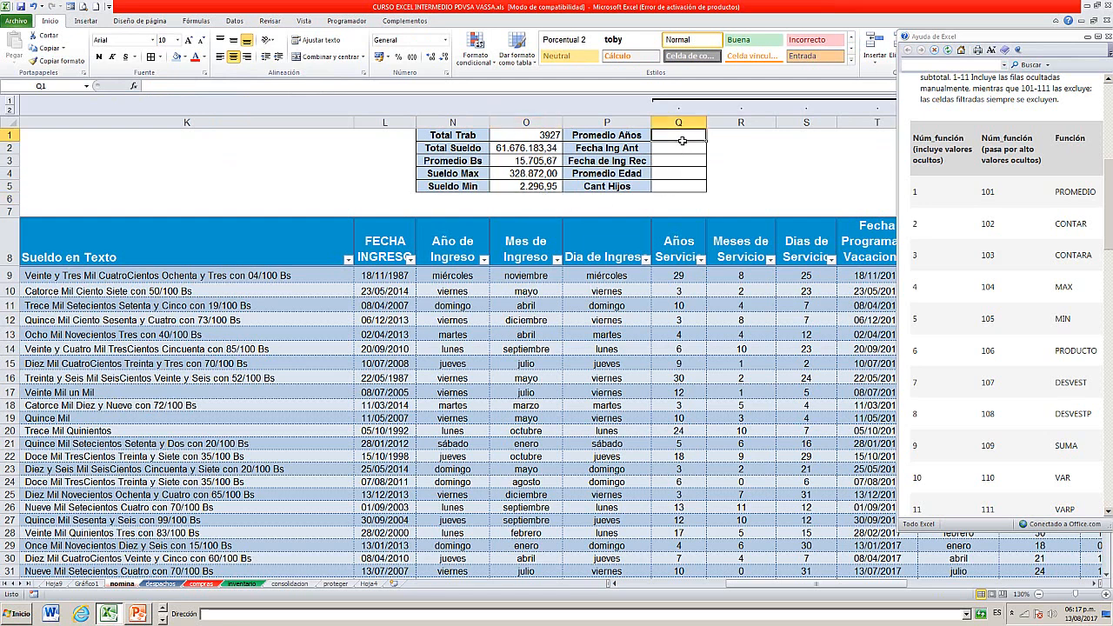
{"action": "left_click", "coordinate": [204, 24]}
{"action": "left_click", "coordinate": [273, 48]}
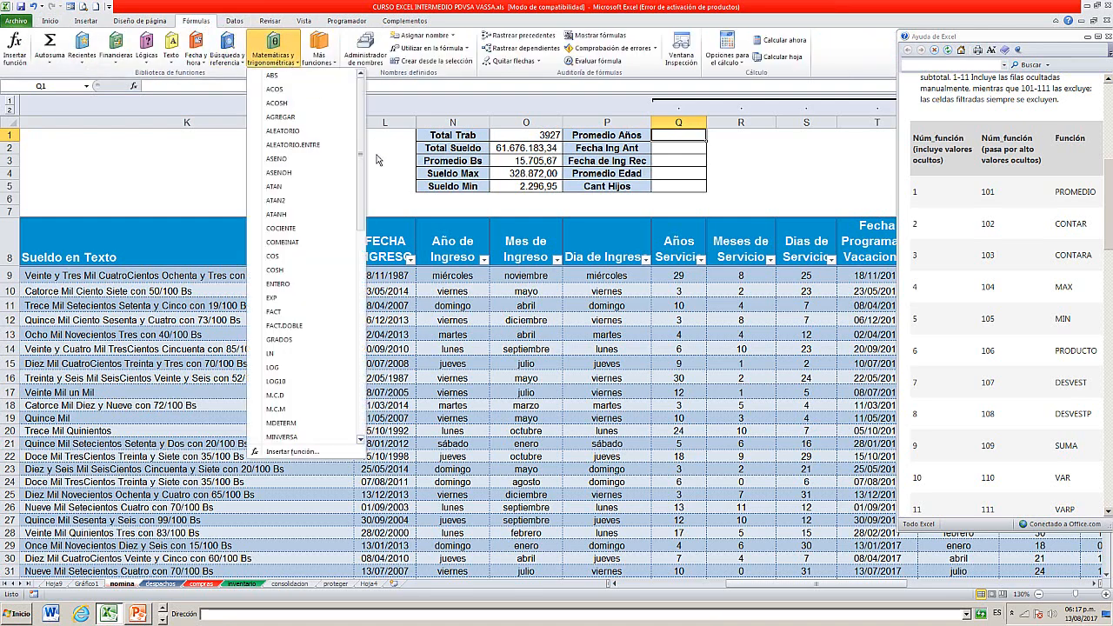
{"action": "scroll", "coordinate": [342, 335], "scroll_direction": "down", "scroll_amount": 10}
{"action": "scroll", "coordinate": [341, 335], "scroll_direction": "down", "scroll_amount": 2}
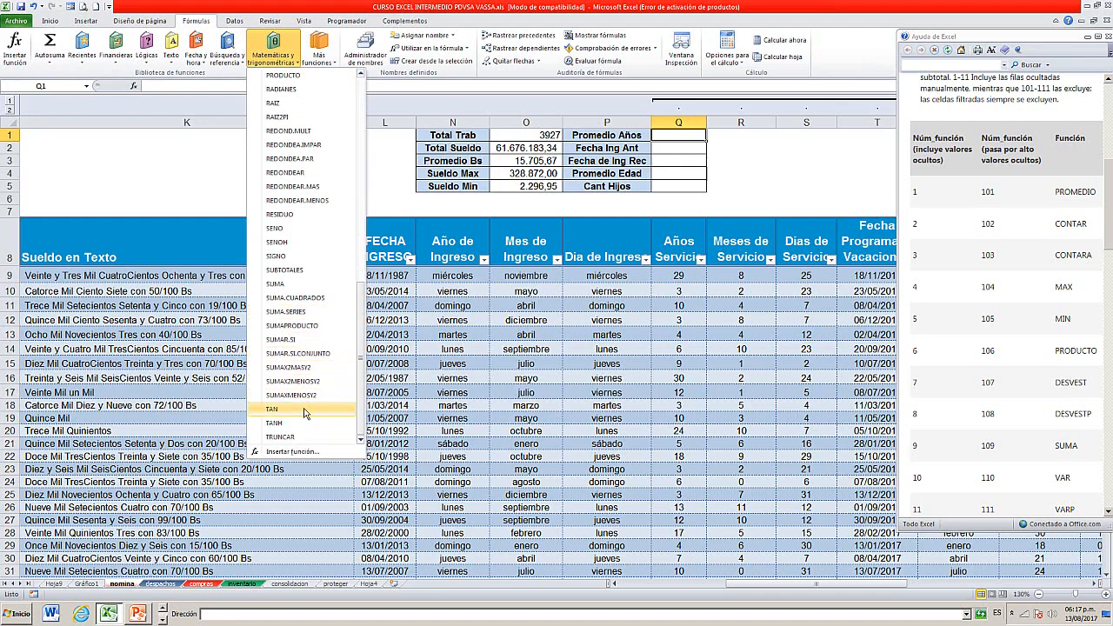
{"action": "left_click", "coordinate": [284, 275]}
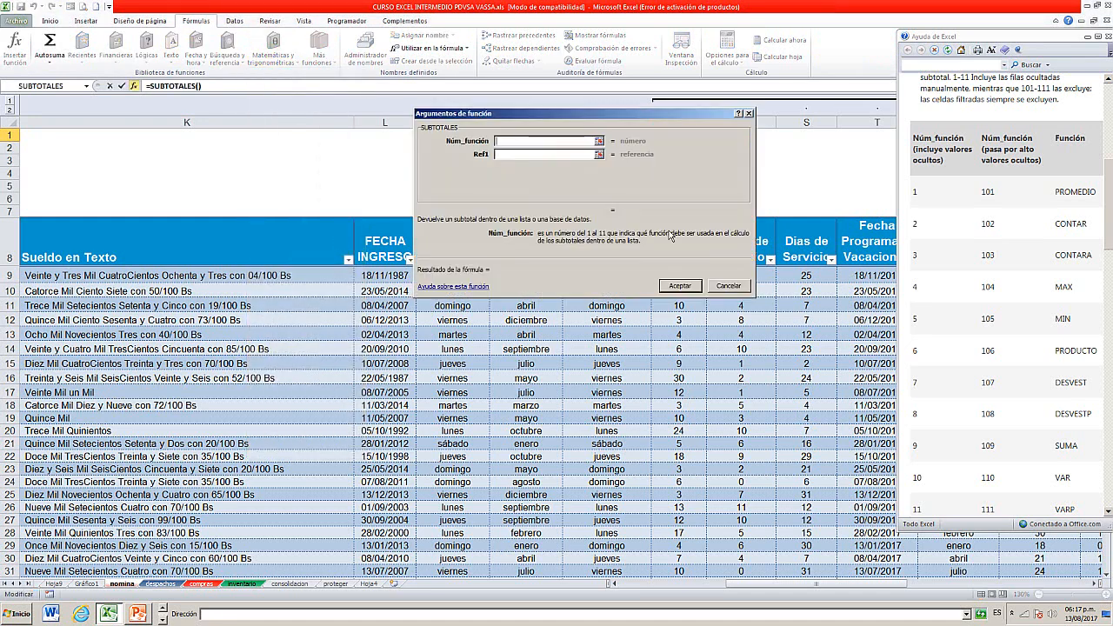
{"action": "left_click_drag", "start_coordinate": [576, 122], "coordinate": [345, 159]}
{"action": "type", "text": "1"}
{"action": "left_click", "coordinate": [324, 201]}
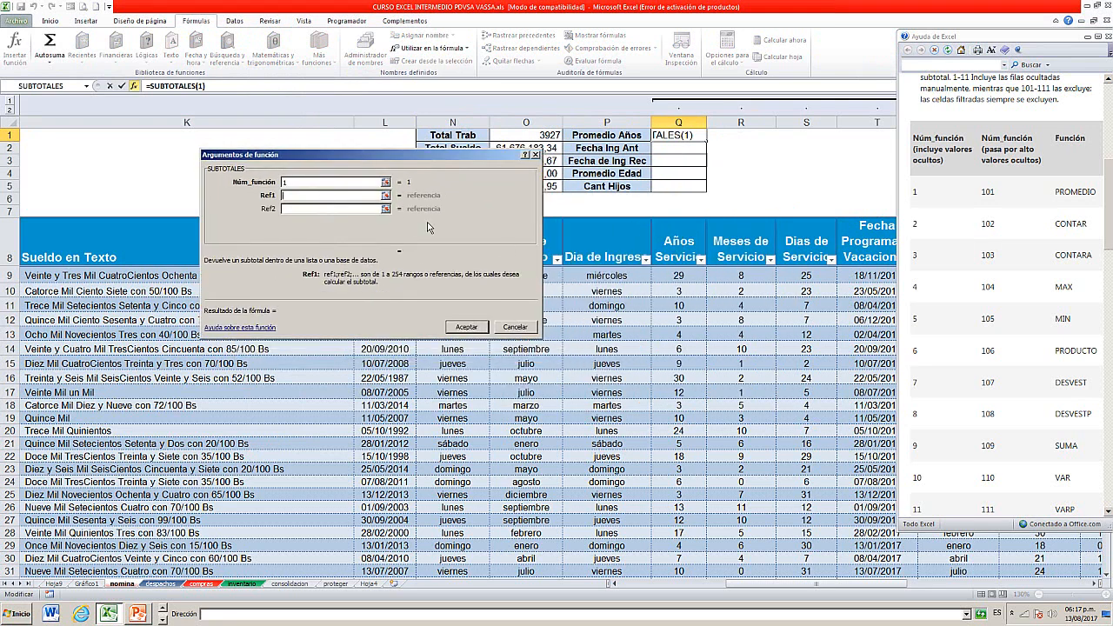
{"action": "left_click", "coordinate": [673, 283]}
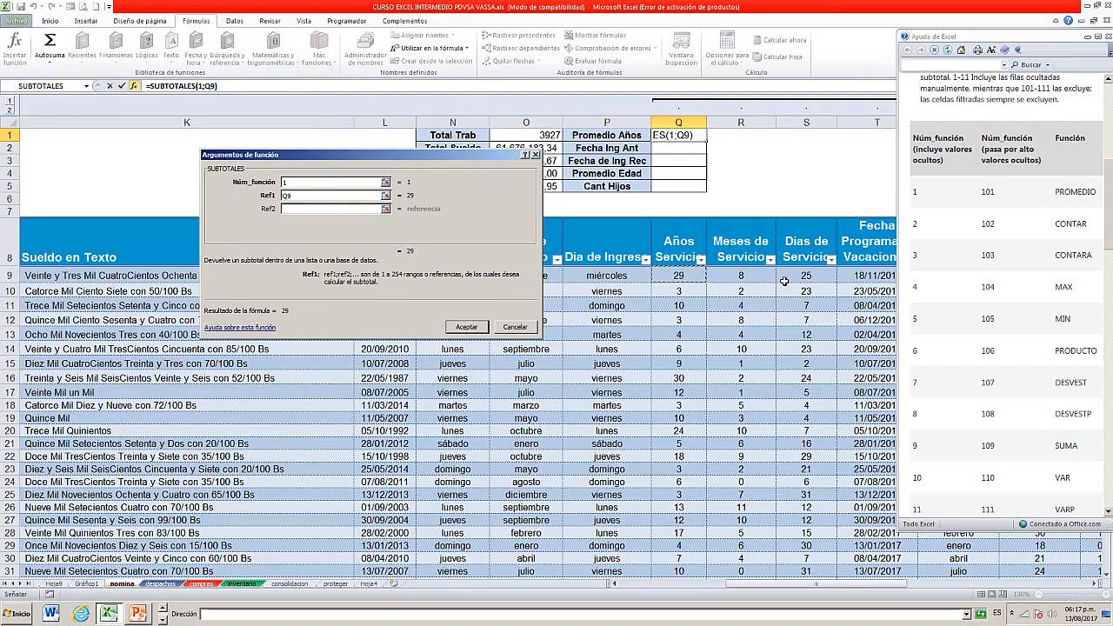
{"action": "key", "text": "ctrl+shift+Down"}
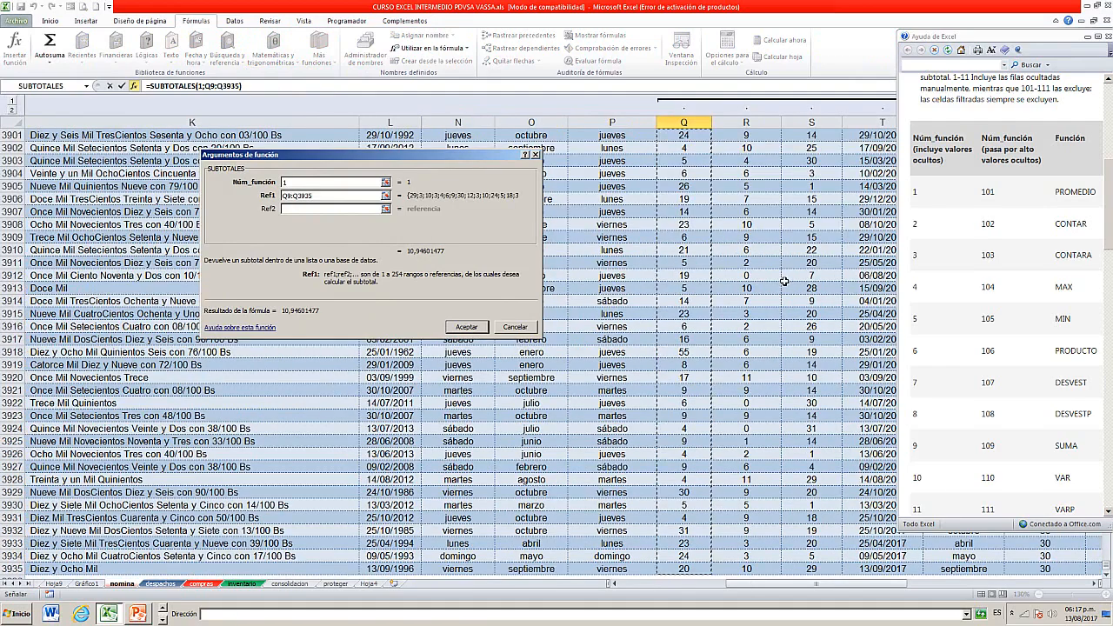
{"action": "left_click", "coordinate": [458, 330]}
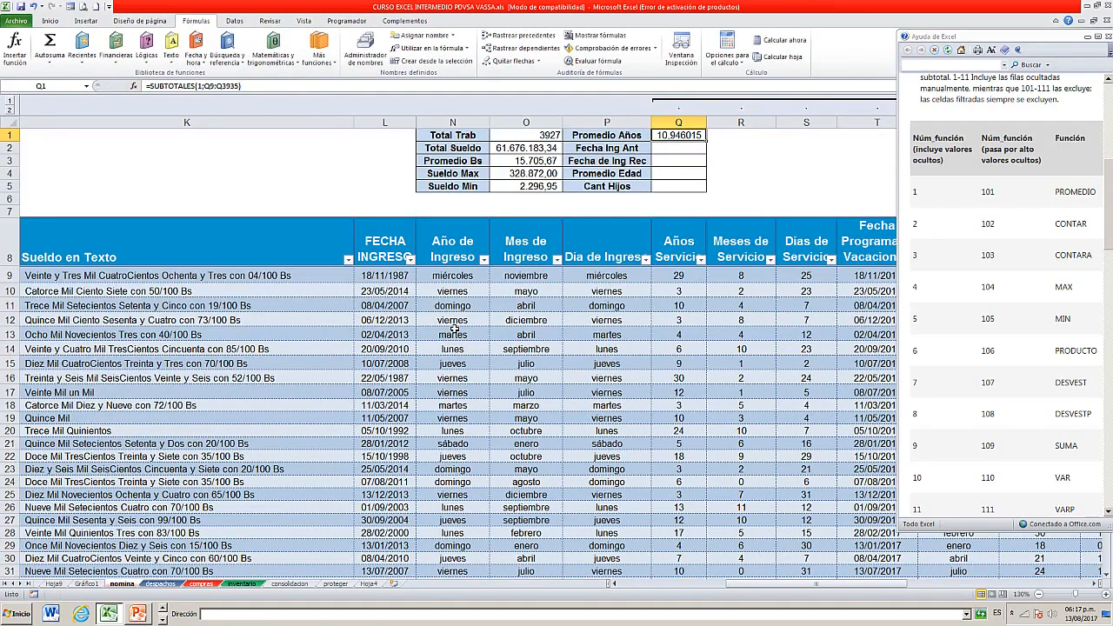
- Apply the Millares number style to the "Promedio Años" result in Q1
{"action": "left_click", "coordinate": [56, 21]}
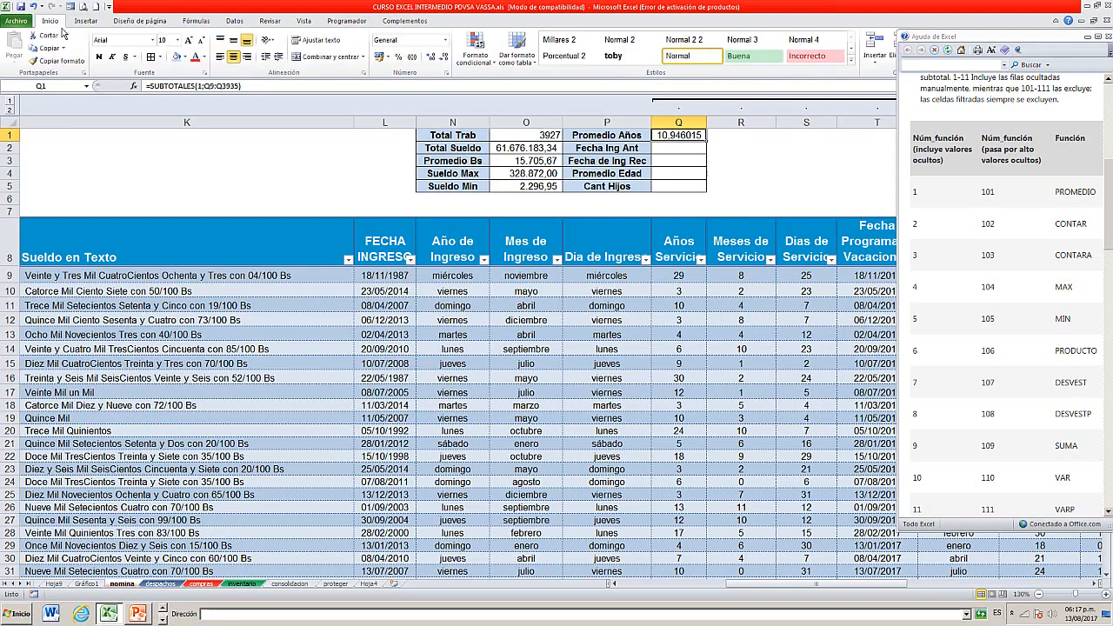
{"action": "left_click", "coordinate": [411, 58]}
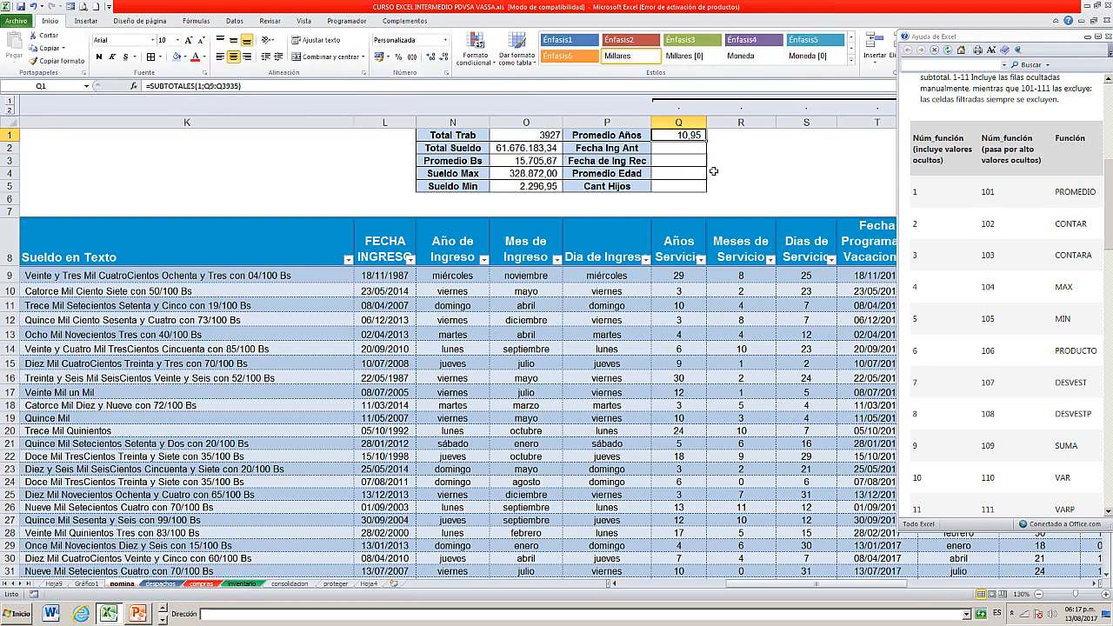
{"action": "scroll", "coordinate": [741, 166], "scroll_direction": "down", "scroll_amount": 2}
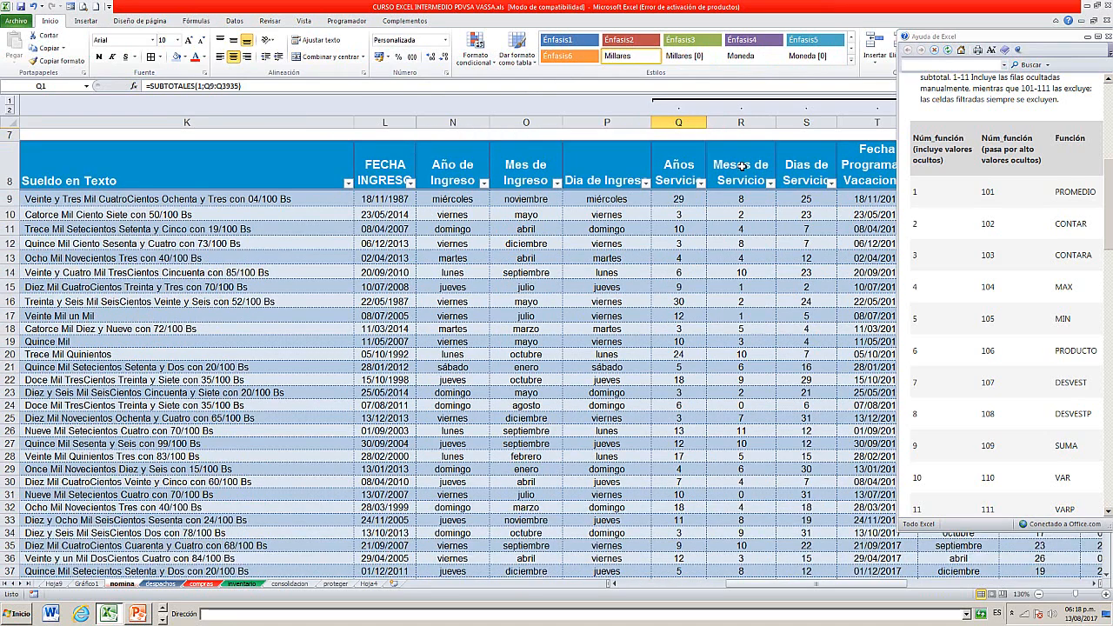
{"action": "scroll", "coordinate": [741, 165], "scroll_direction": "up", "scroll_amount": 2}
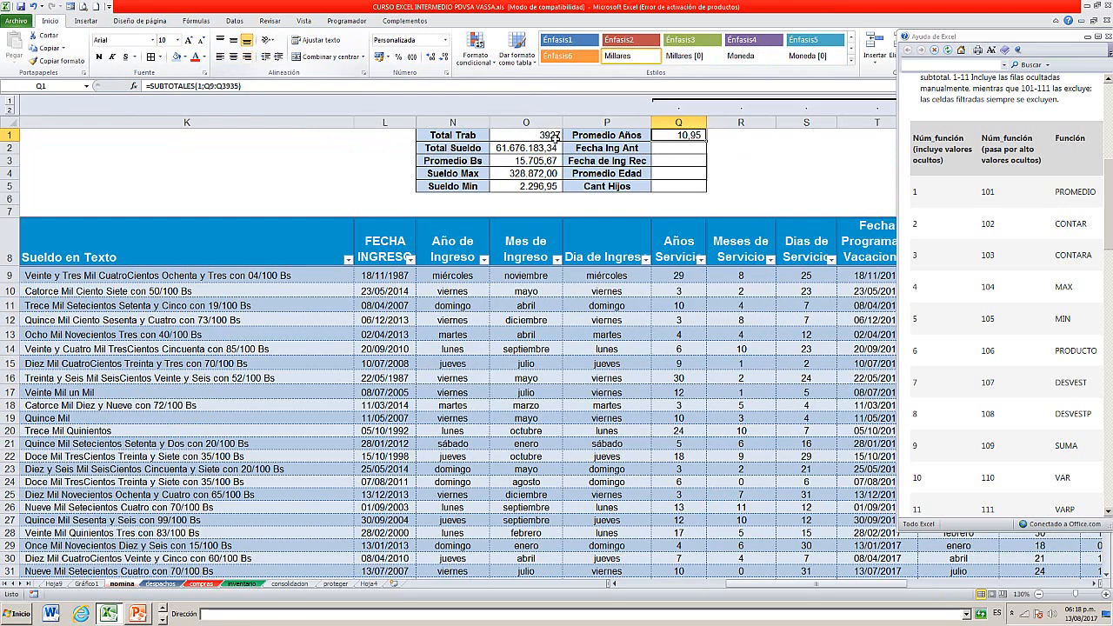
- Insert a SUBTOTALES function for "Fecha Ing Ant" in Q2 with function number 5 and the hire-date range L9:L3935
{"action": "left_click", "coordinate": [697, 155]}
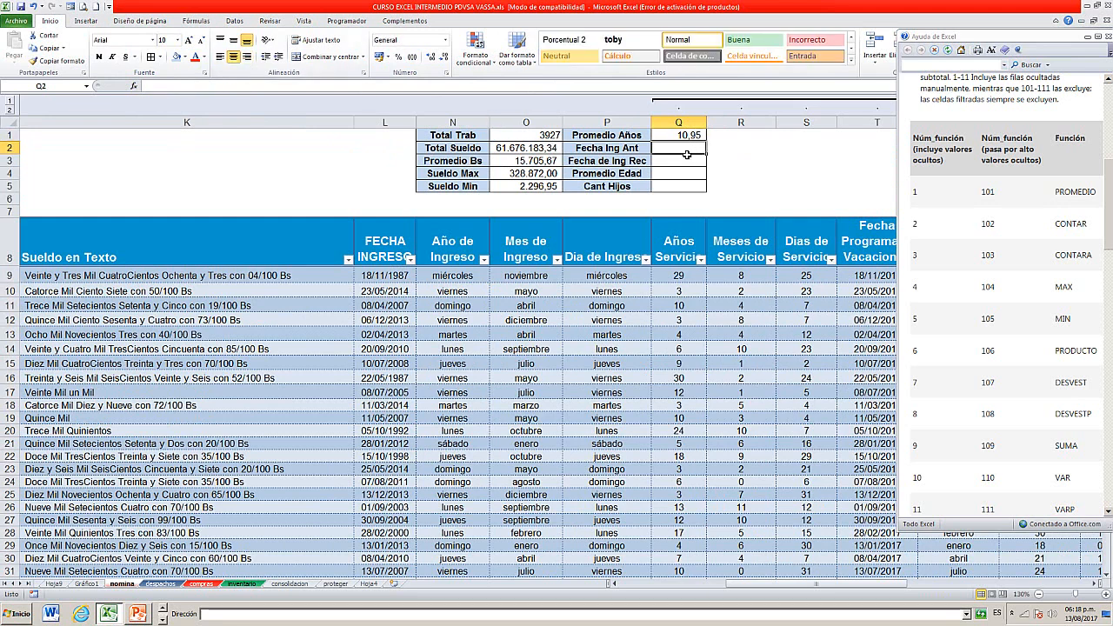
{"action": "left_click", "coordinate": [198, 21]}
{"action": "left_click", "coordinate": [273, 52]}
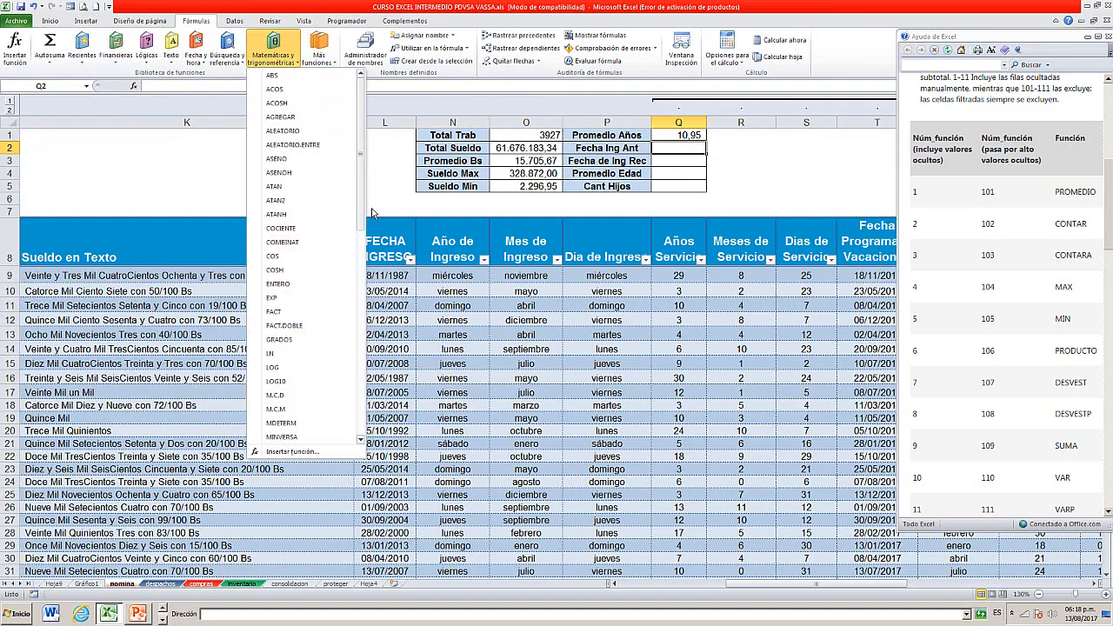
{"action": "scroll", "coordinate": [375, 300], "scroll_direction": "down", "scroll_amount": 5}
{"action": "scroll", "coordinate": [375, 300], "scroll_direction": "down", "scroll_amount": 4}
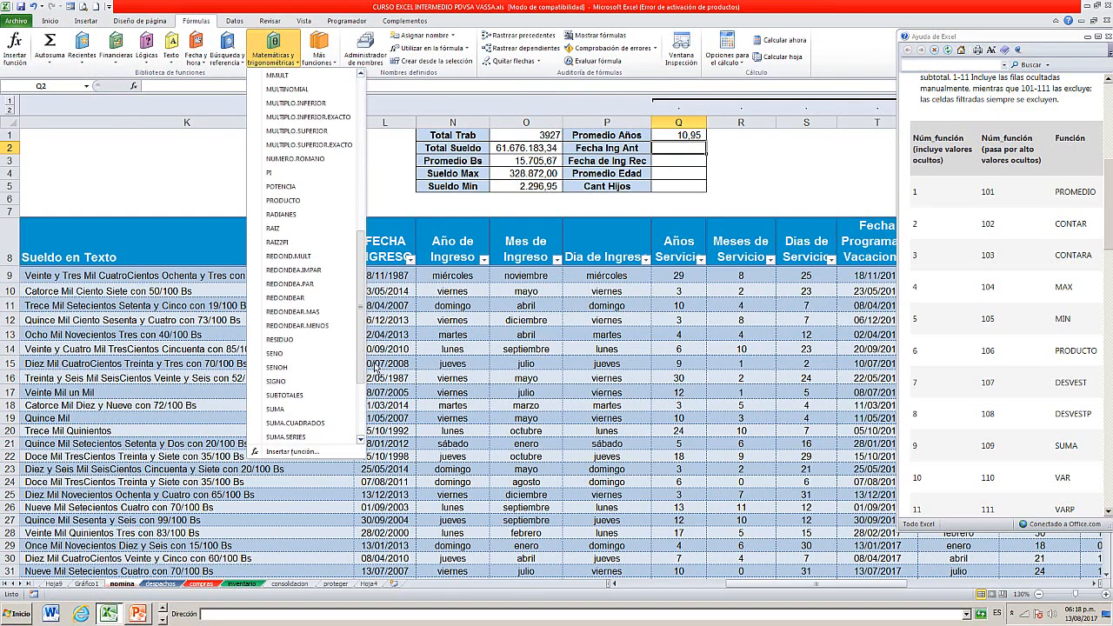
{"action": "left_click", "coordinate": [311, 396]}
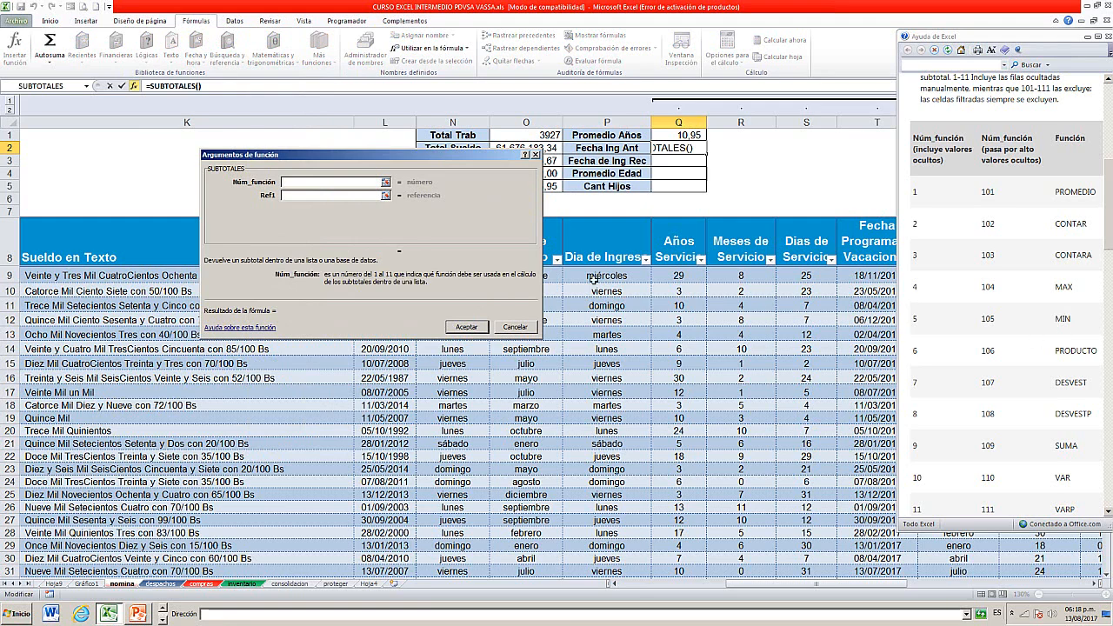
{"action": "type", "text": "5"}
{"action": "left_click", "coordinate": [328, 204]}
{"action": "left_click_drag", "start_coordinate": [250, 178], "coordinate": [594, 179]}
{"action": "left_click", "coordinate": [372, 277]}
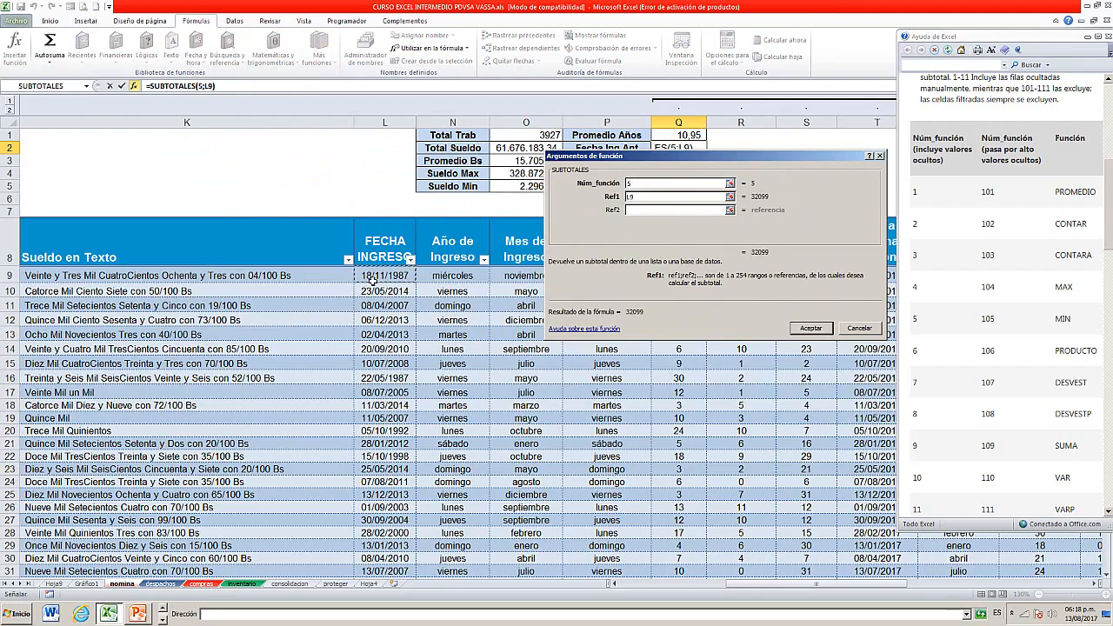
{"action": "key", "text": "ctrl+shift+Down"}
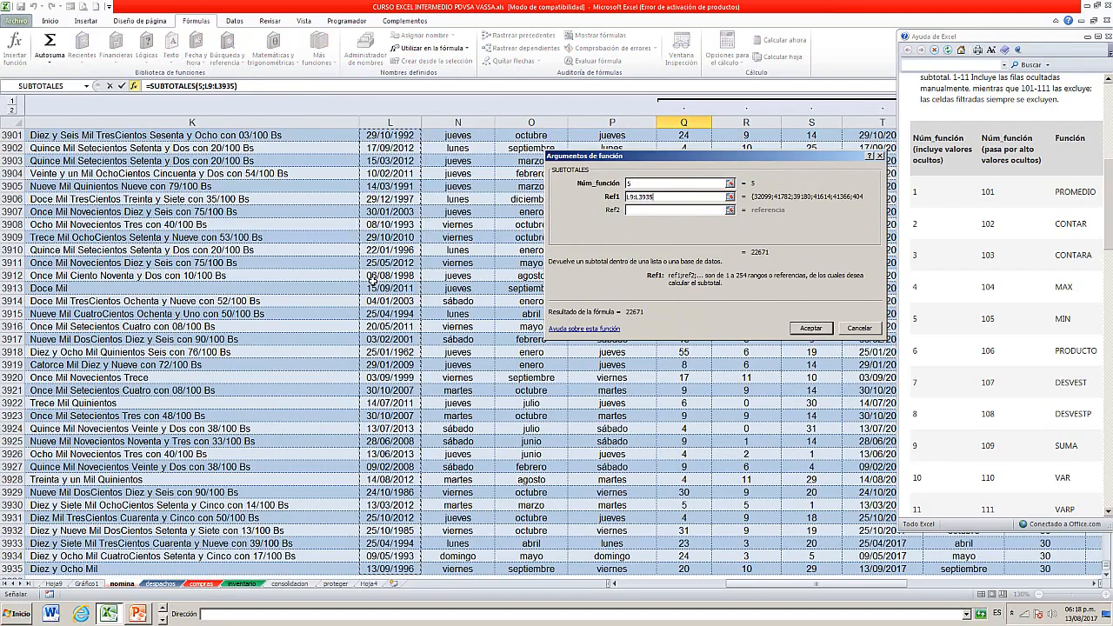
{"action": "left_click", "coordinate": [811, 329]}
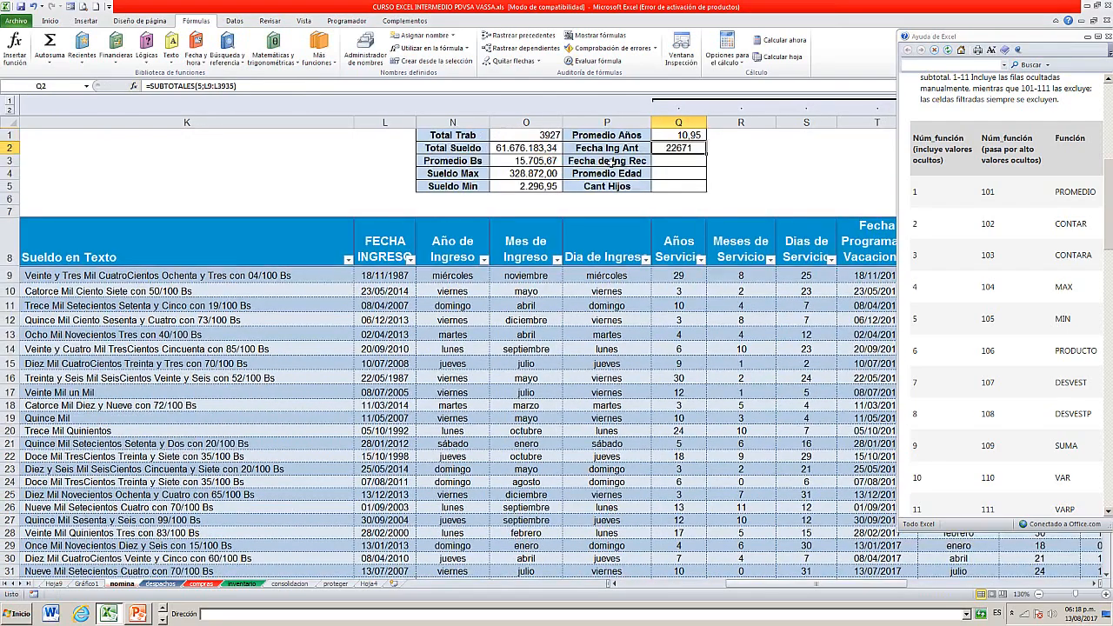
- Format the "Fecha Ing Ant" result in Q2 as a short date (Fecha corta)
{"action": "left_click", "coordinate": [50, 20]}
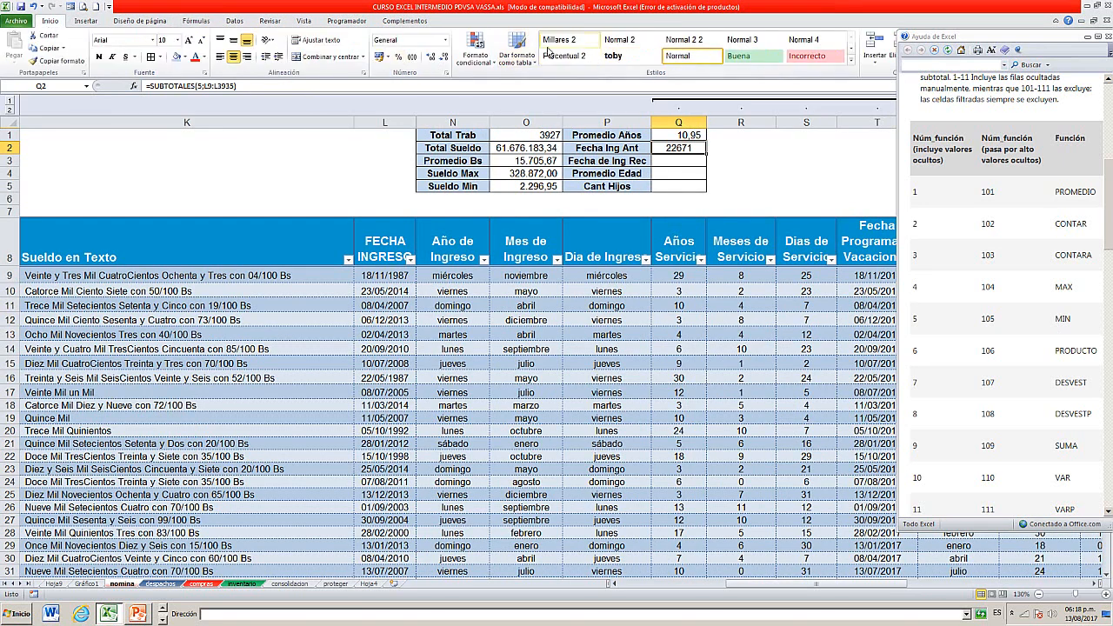
{"action": "left_click", "coordinate": [445, 40]}
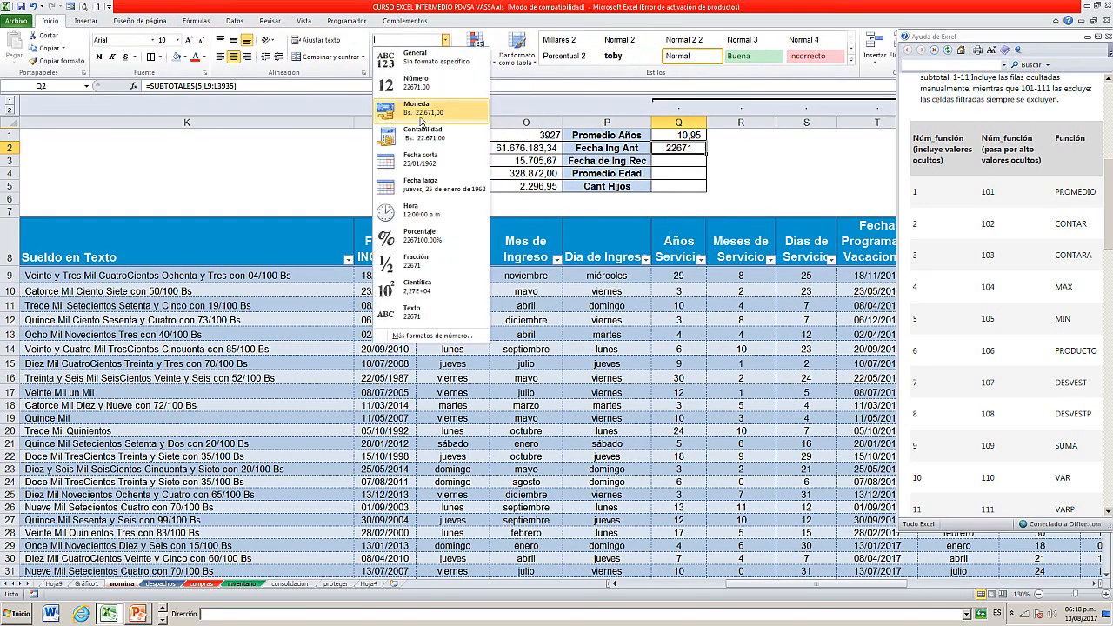
{"action": "left_click", "coordinate": [426, 159]}
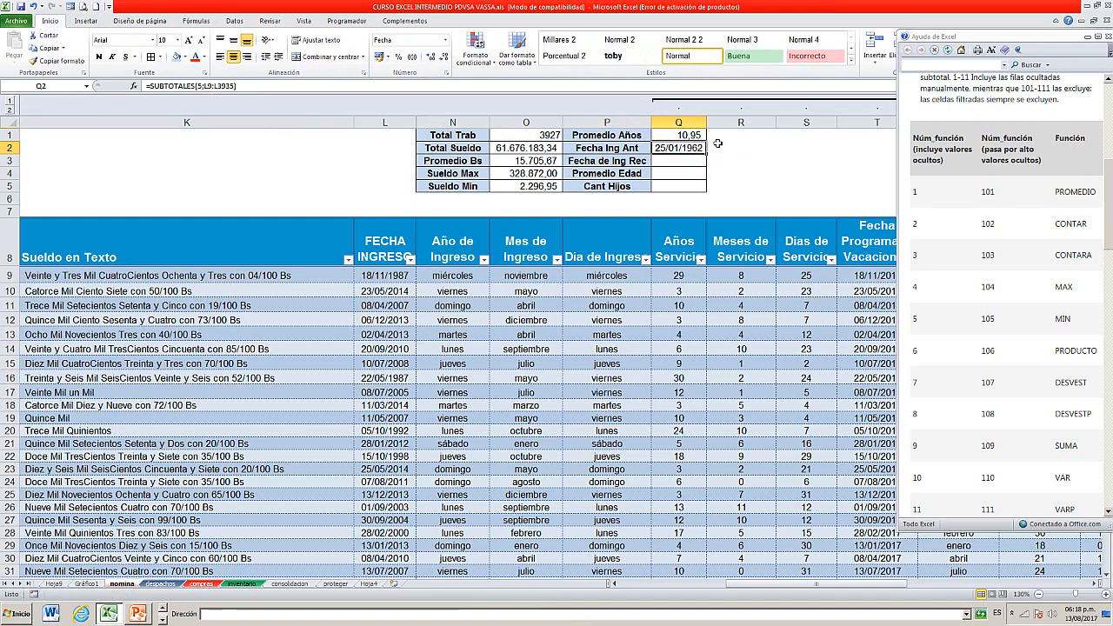
- Fill the Q2 formula down to "Fecha de Ing Rec" in Q3 and edit it to =SUBTOTALES(4;L9:L3936)
{"action": "left_click_drag", "start_coordinate": [710, 158], "coordinate": [684, 164]}
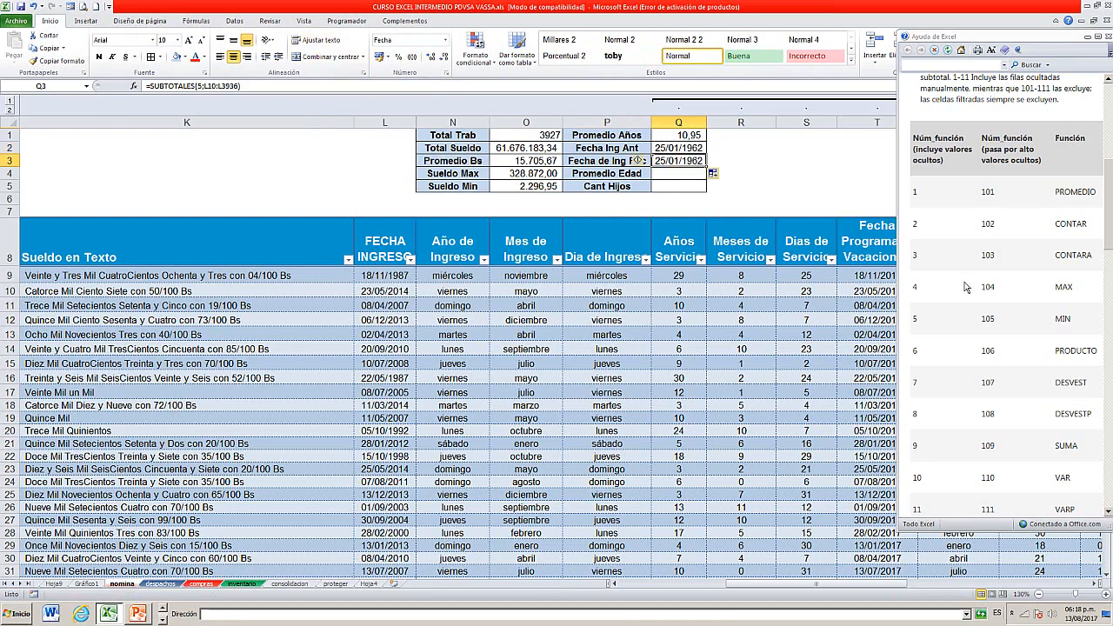
{"action": "left_click", "coordinate": [205, 89]}
{"action": "key", "text": "BackSpace"}
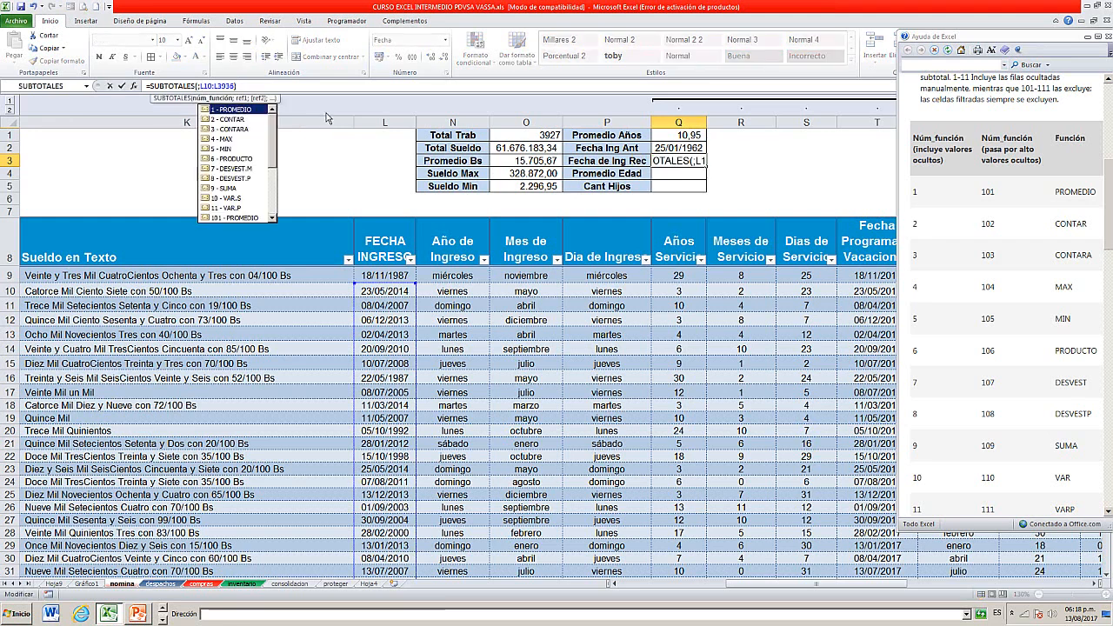
{"action": "type", "text": "4;L"}
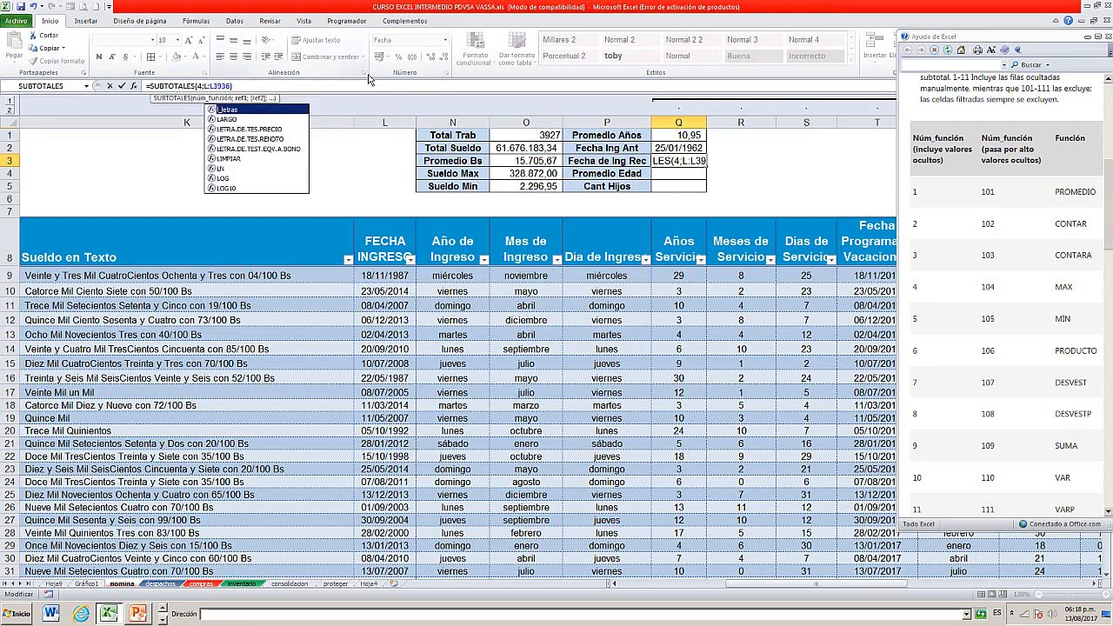
{"action": "type", "text": "9"}
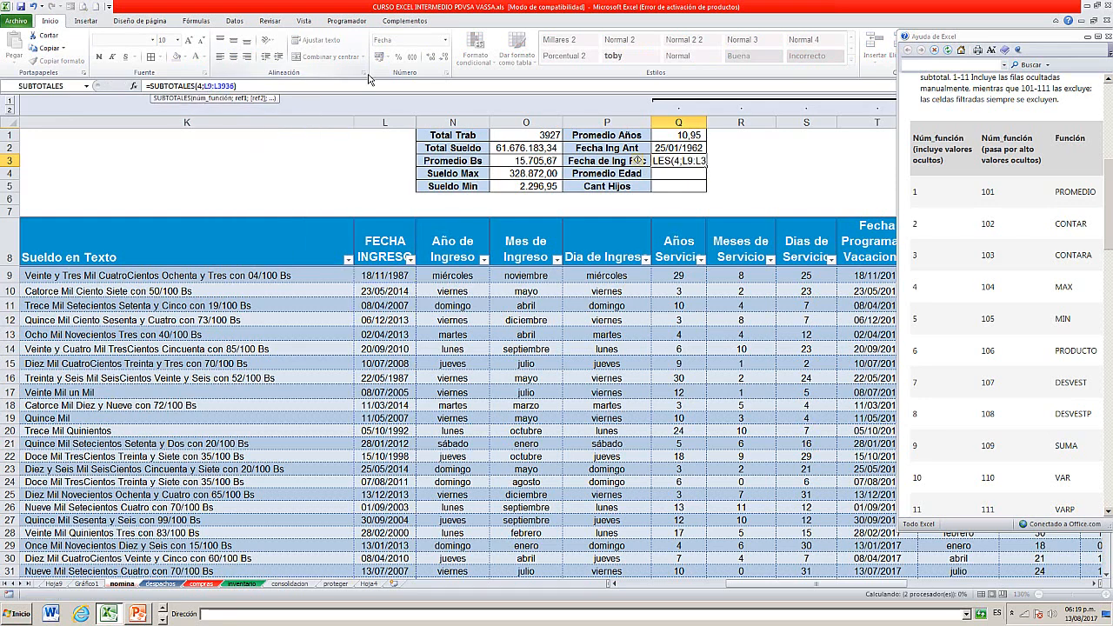
{"action": "key", "text": "Return"}
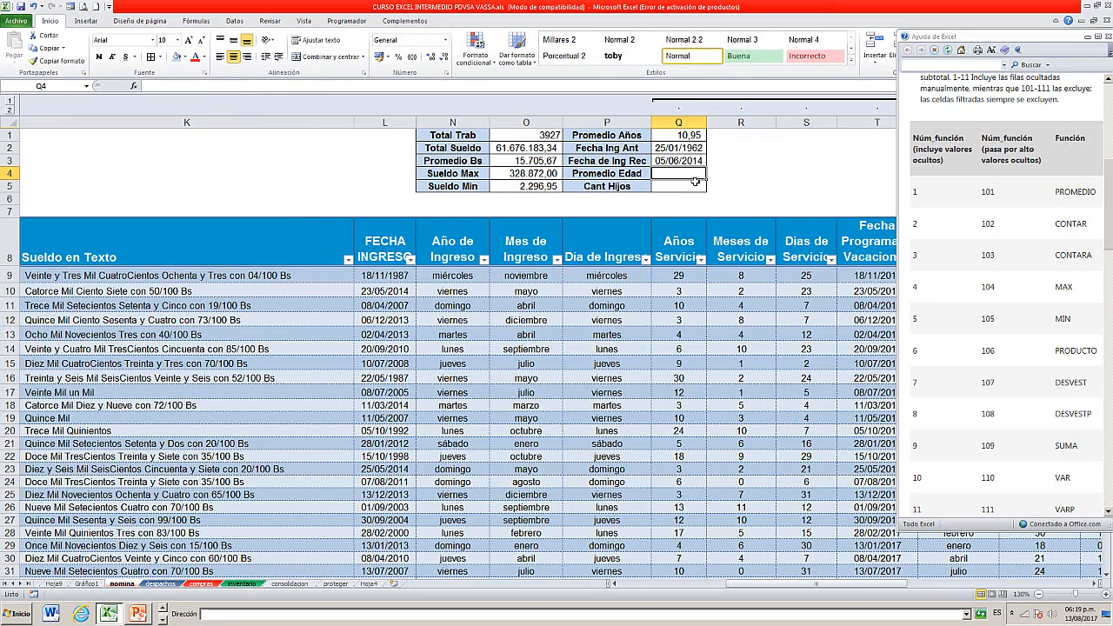
- Try a SUBTOTALES function for "Promedio Edad" in Q4 with function number 1 and range Q9:Q3935, and clear the cell
{"action": "left_click", "coordinate": [198, 21]}
{"action": "left_click", "coordinate": [261, 60]}
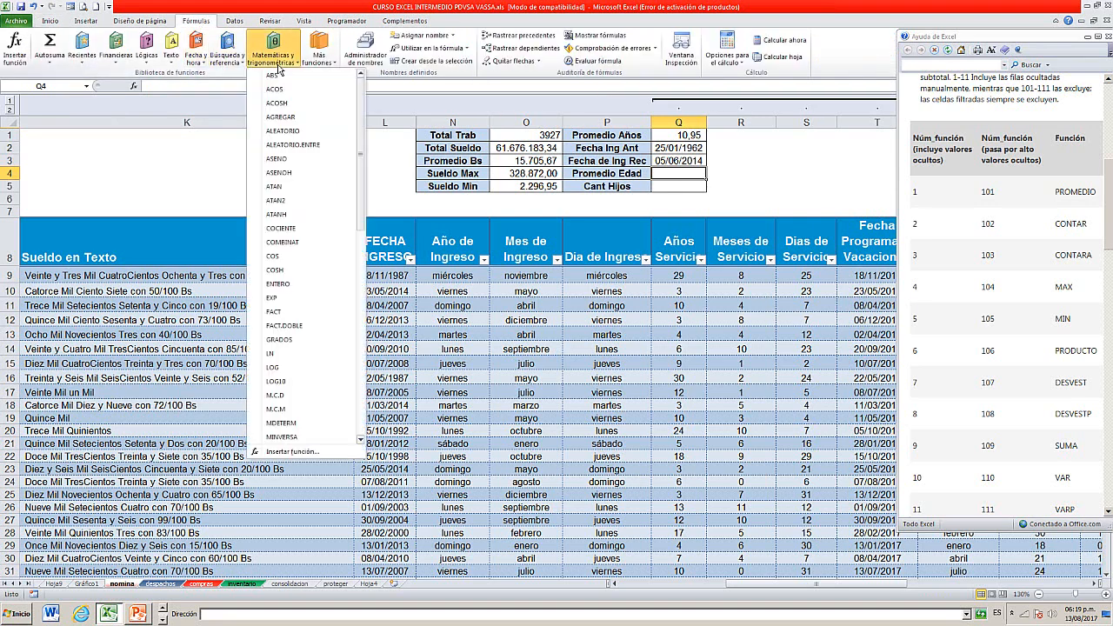
{"action": "left_click_drag", "start_coordinate": [366, 161], "coordinate": [365, 340]}
{"action": "left_click", "coordinate": [304, 323]}
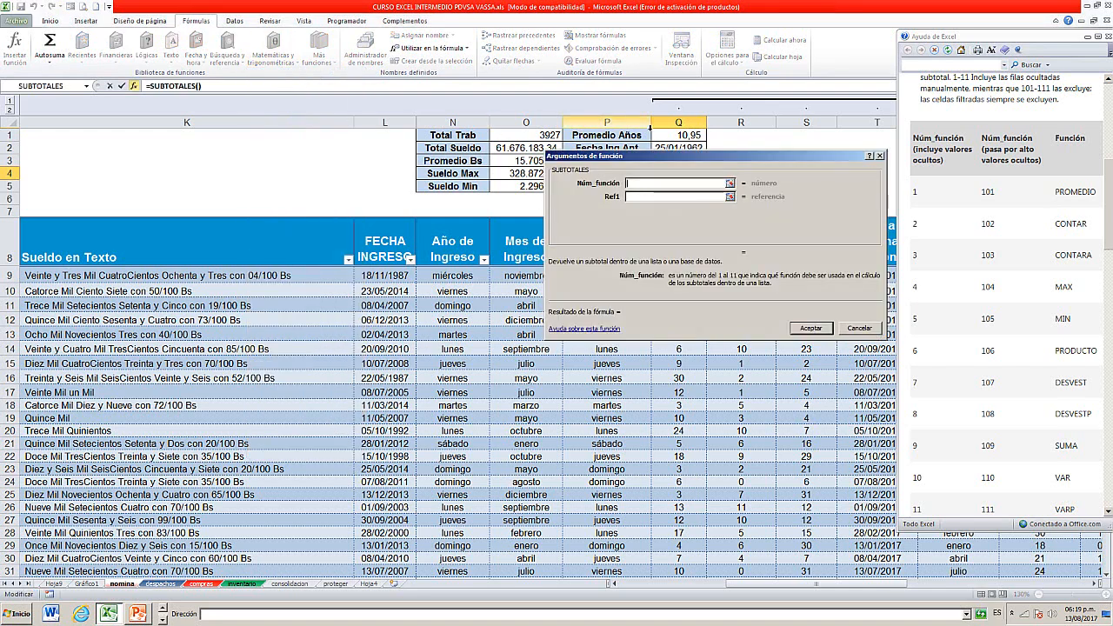
{"action": "left_click_drag", "start_coordinate": [655, 159], "coordinate": [522, 268]}
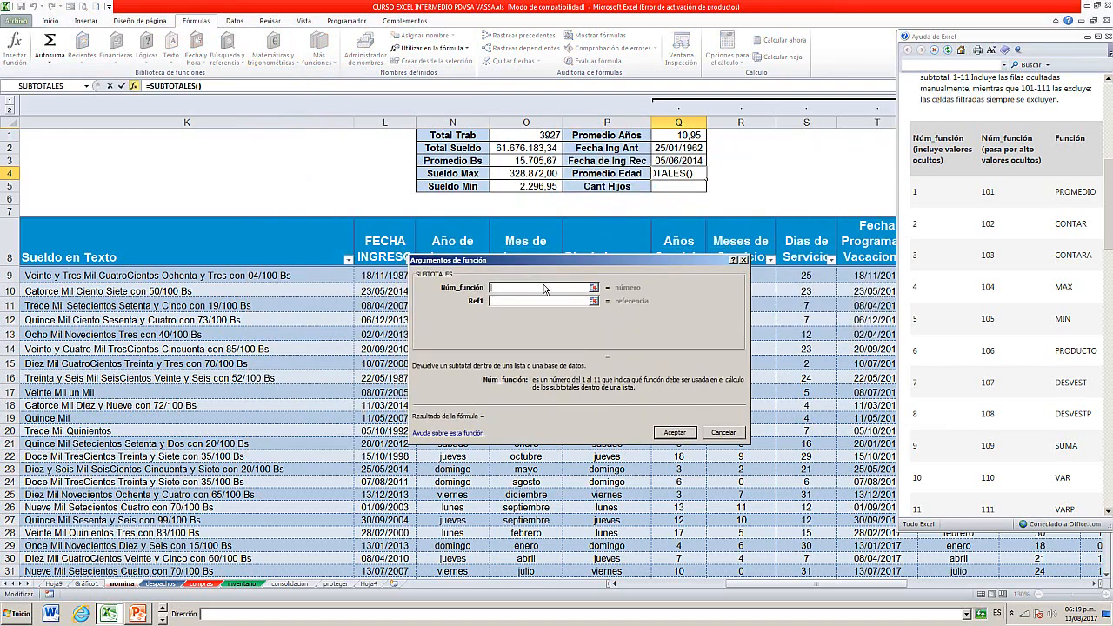
{"action": "type", "text": "1"}
{"action": "left_click", "coordinate": [542, 302]}
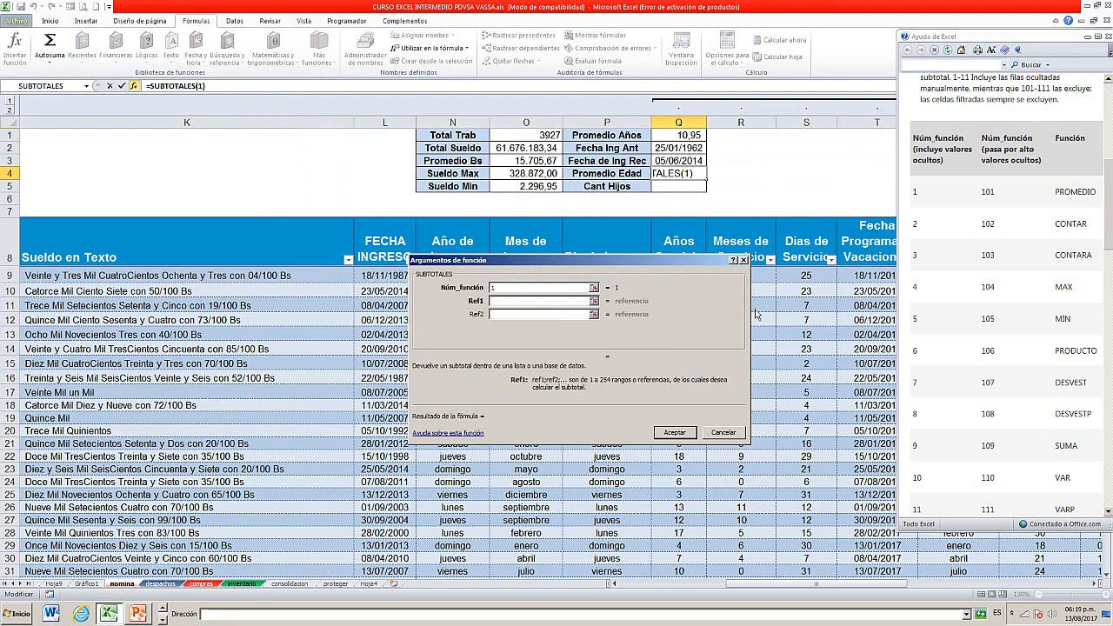
{"action": "left_click", "coordinate": [698, 276]}
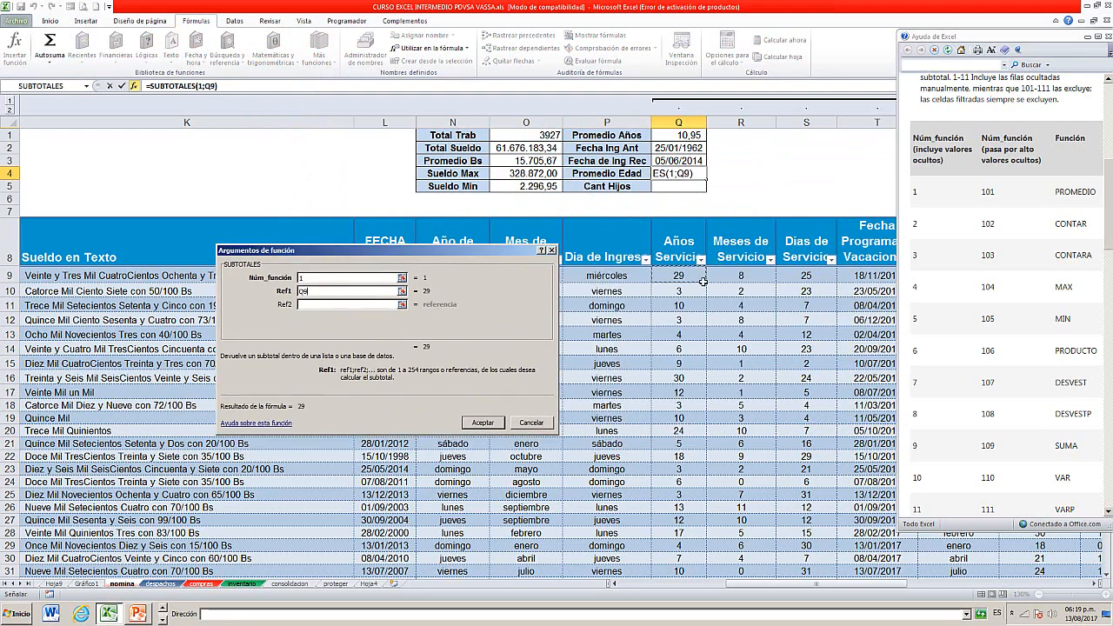
{"action": "key", "text": "ctrl+shift+Down"}
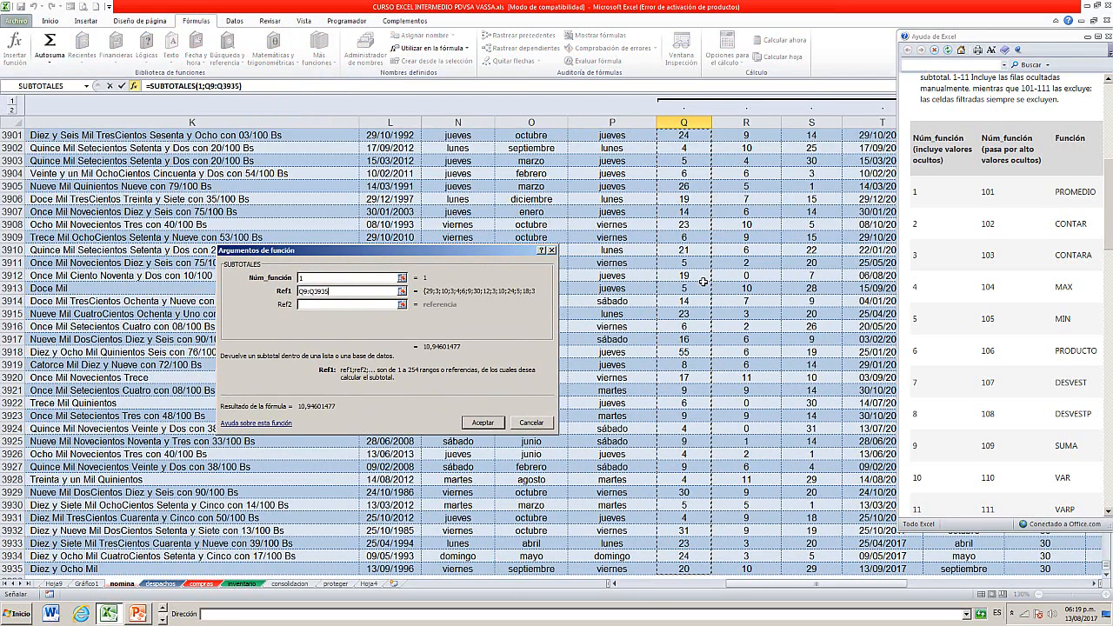
{"action": "left_click", "coordinate": [484, 424]}
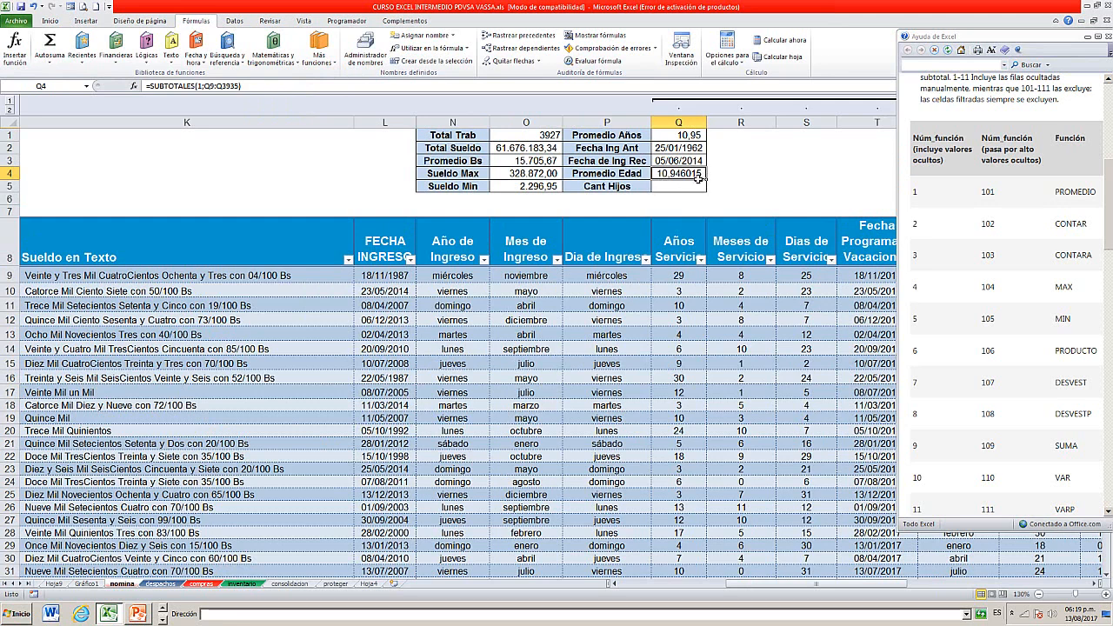
{"action": "key", "text": "Delete"}
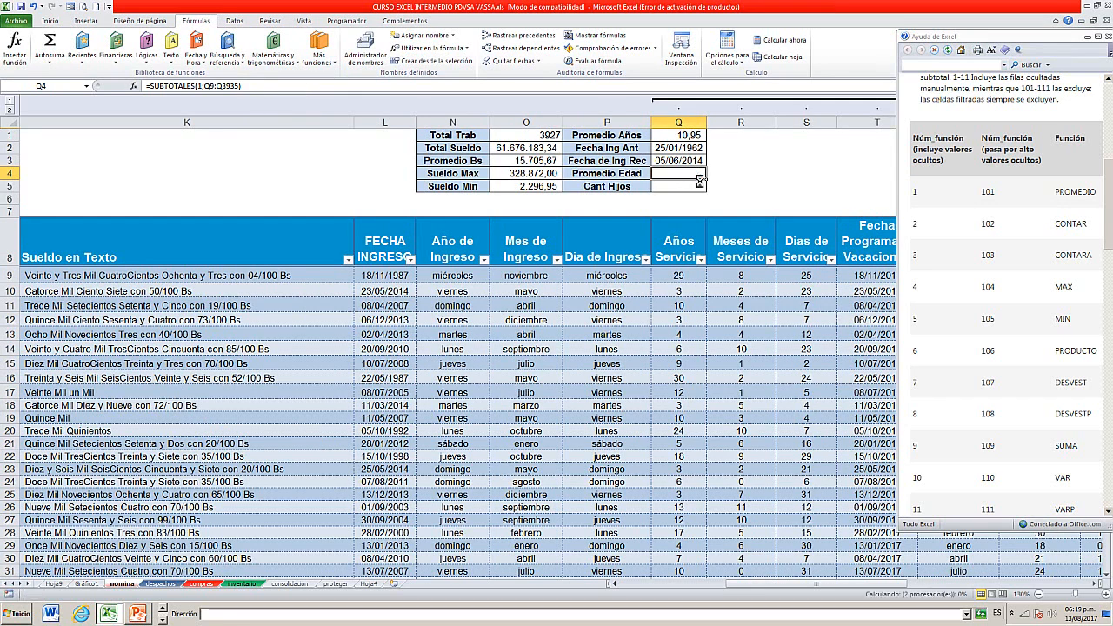
- Insert a SUBTOTALES function for "Promedio Edad" in Q4 with function number 1 and the age range E9:E3935
{"action": "left_click", "coordinate": [287, 65]}
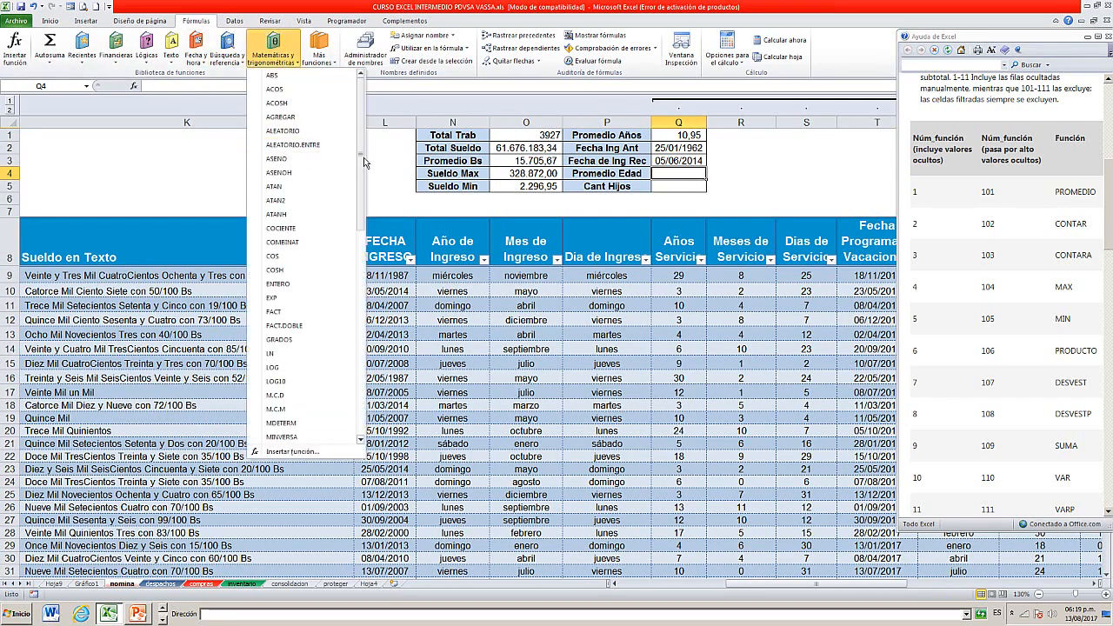
{"action": "left_click_drag", "start_coordinate": [363, 160], "coordinate": [378, 333]}
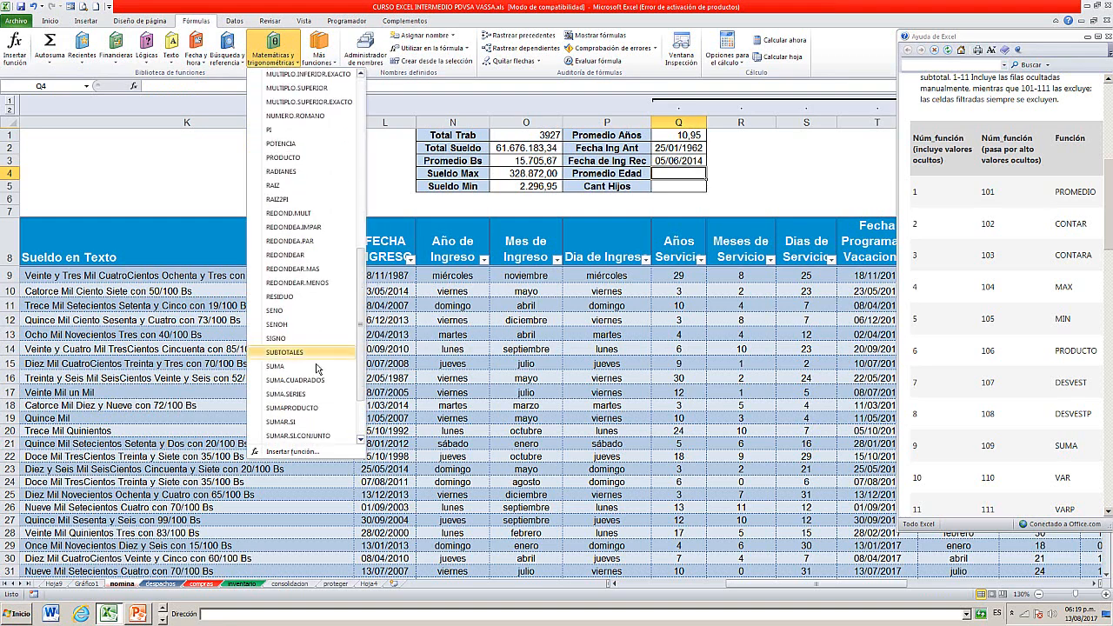
{"action": "left_click", "coordinate": [295, 354]}
{"action": "type", "text": "1"}
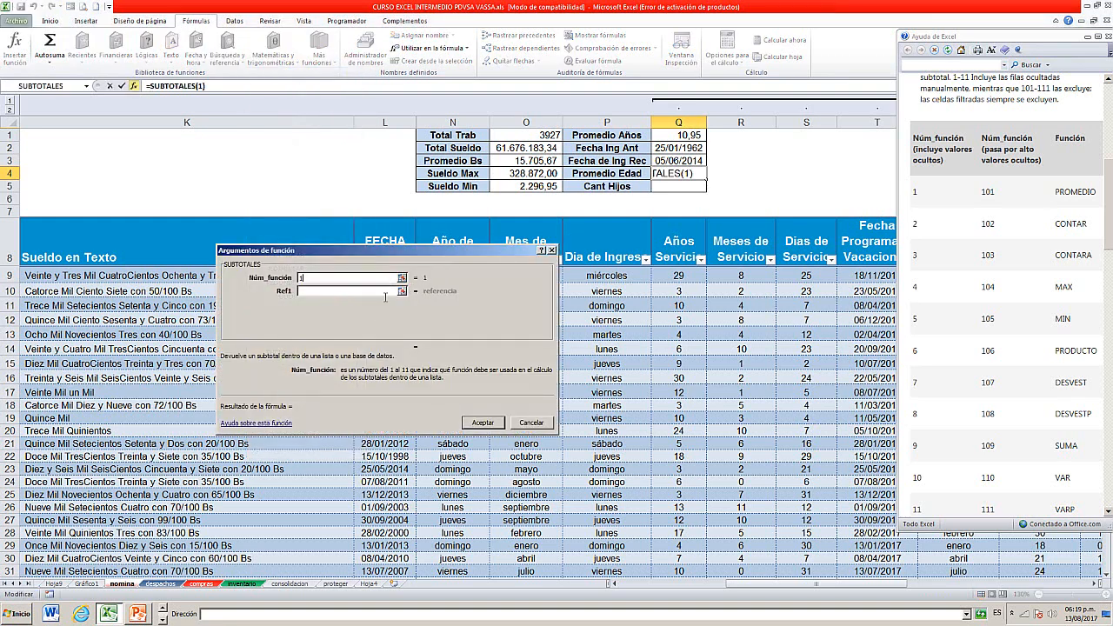
{"action": "left_click", "coordinate": [373, 300]}
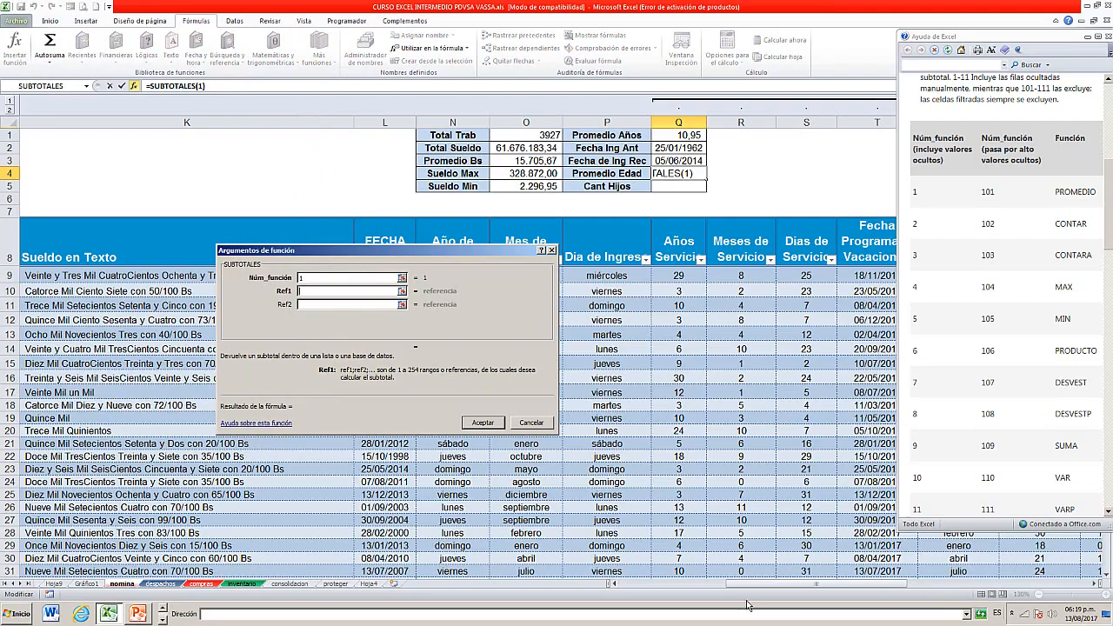
{"action": "left_click_drag", "start_coordinate": [749, 586], "coordinate": [631, 598]}
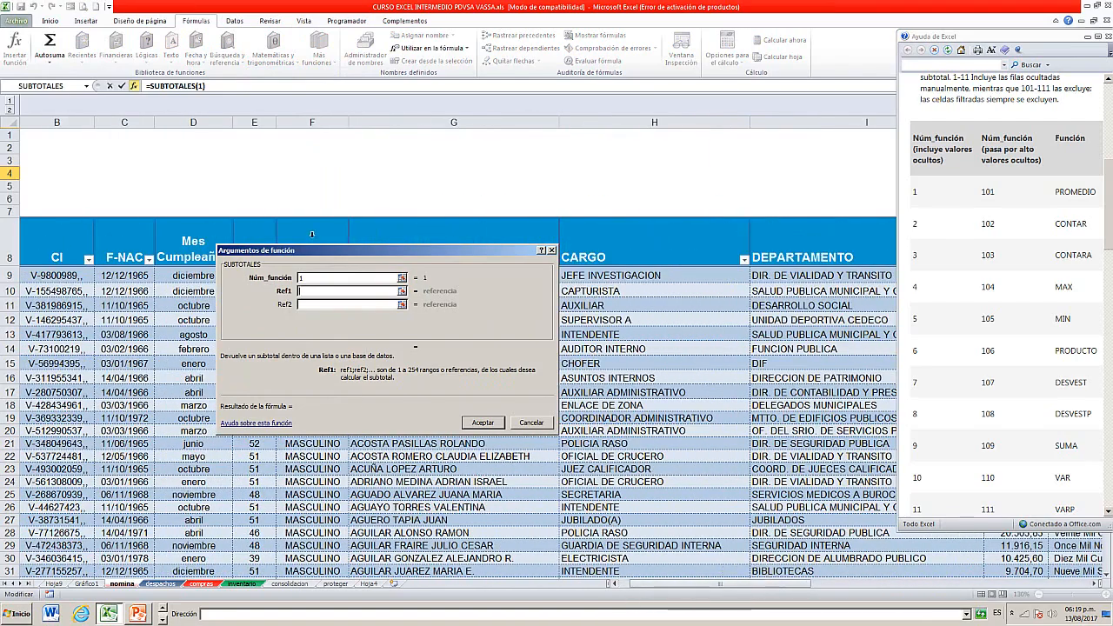
{"action": "left_click_drag", "start_coordinate": [326, 265], "coordinate": [520, 257]}
{"action": "left_click", "coordinate": [256, 279]}
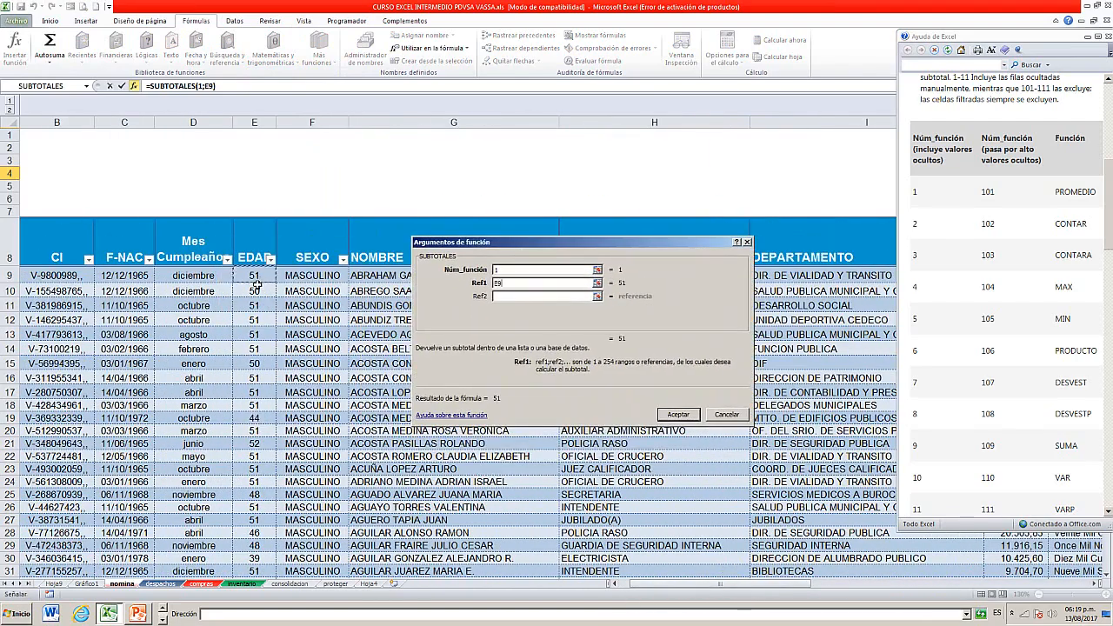
{"action": "key", "text": "ctrl+shift+Down"}
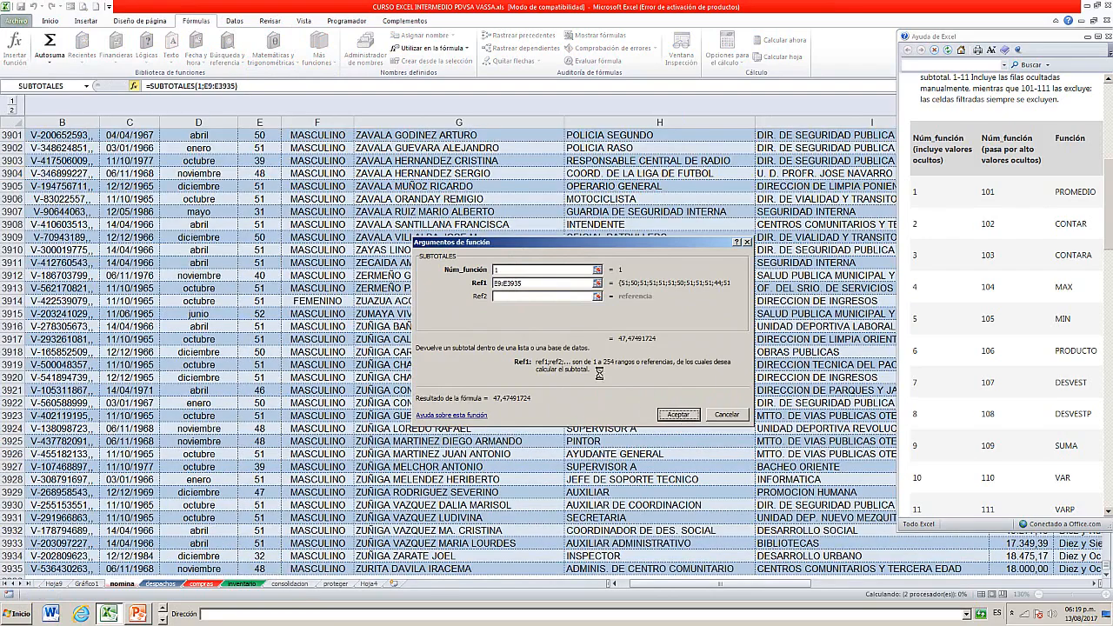
{"action": "left_click", "coordinate": [685, 419]}
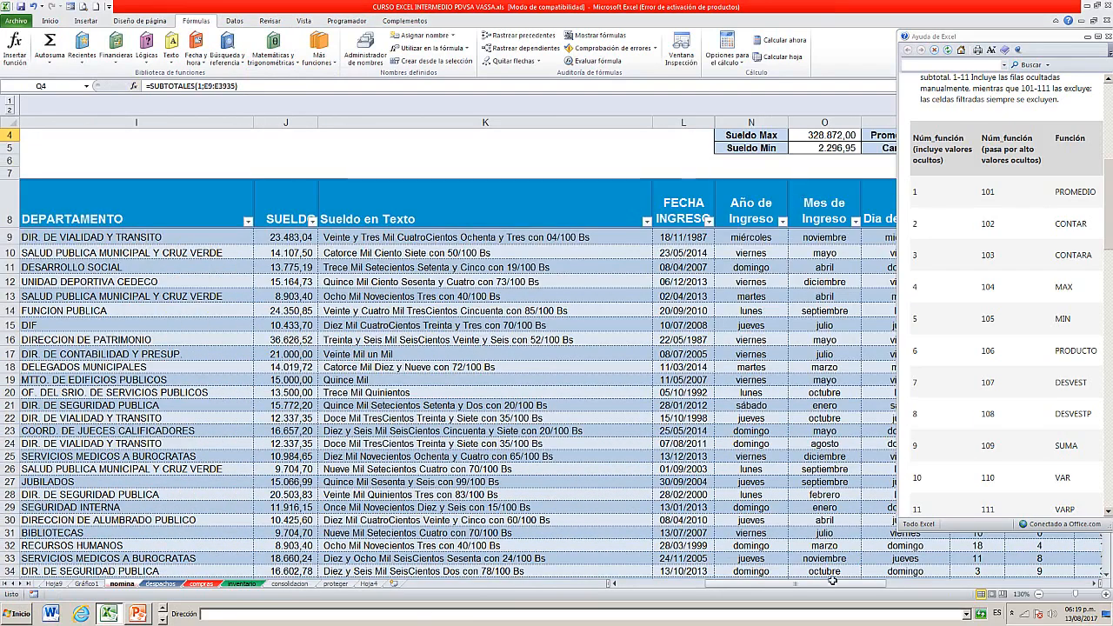
- Apply the Millares number style to the "Promedio Edad" result in Q4
{"action": "left_click_drag", "start_coordinate": [833, 584], "coordinate": [754, 583]}
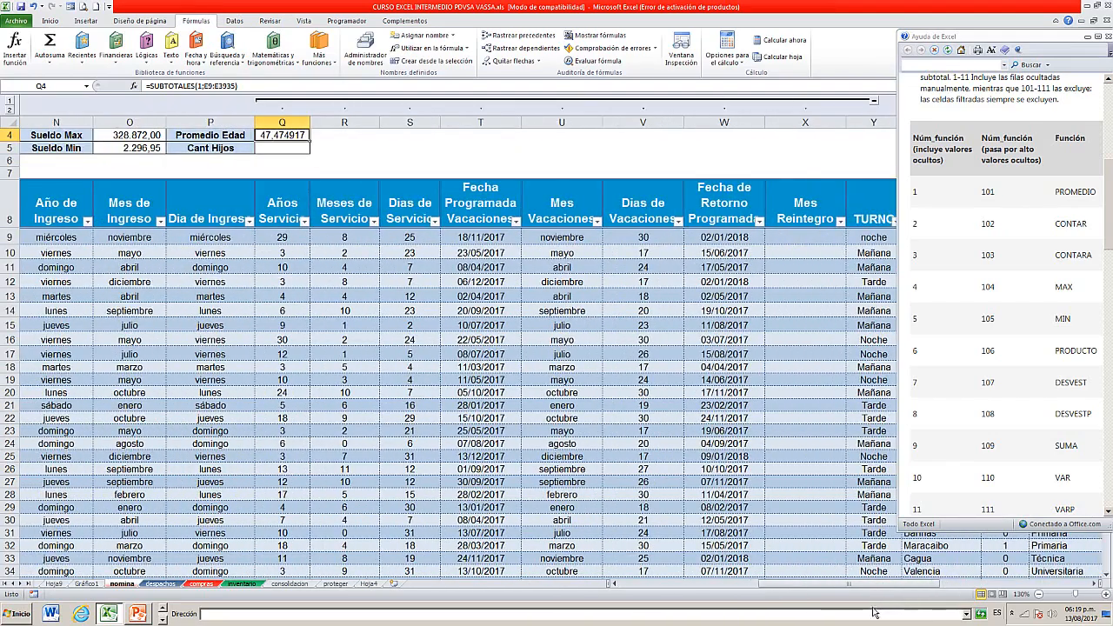
{"action": "left_click", "coordinate": [52, 20]}
{"action": "left_click", "coordinate": [412, 57]}
{"action": "scroll", "coordinate": [505, 146], "scroll_direction": "up", "scroll_amount": 1}
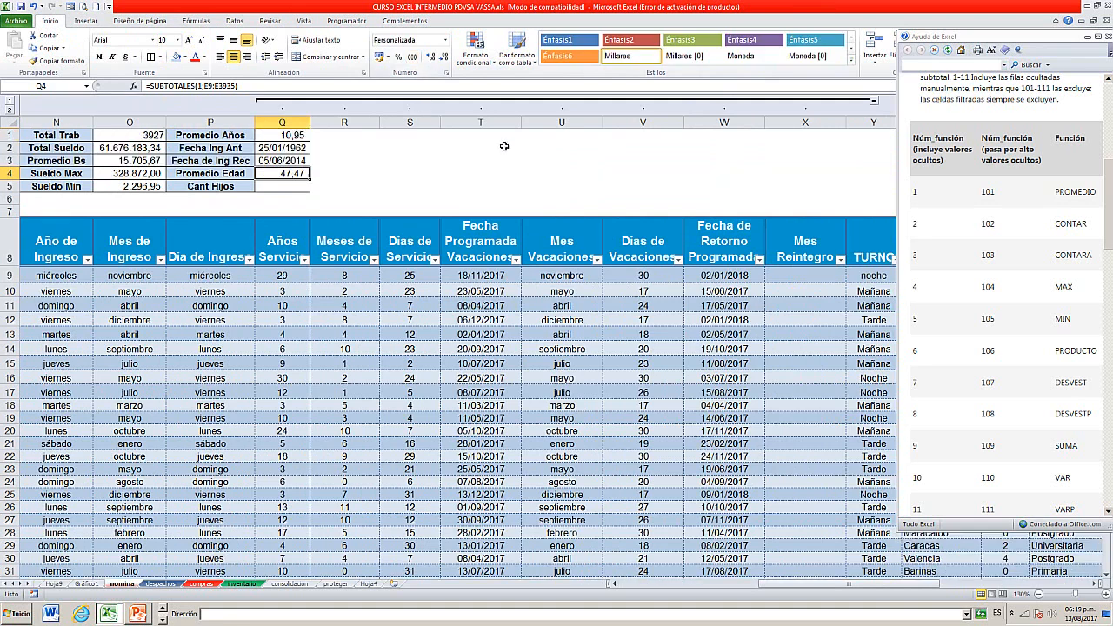
- Start a SUBTOTALES function for "Cant Hijos" in Q5 with function number 9 and move its dialog clear of the Hijos column
{"action": "left_click", "coordinate": [283, 186]}
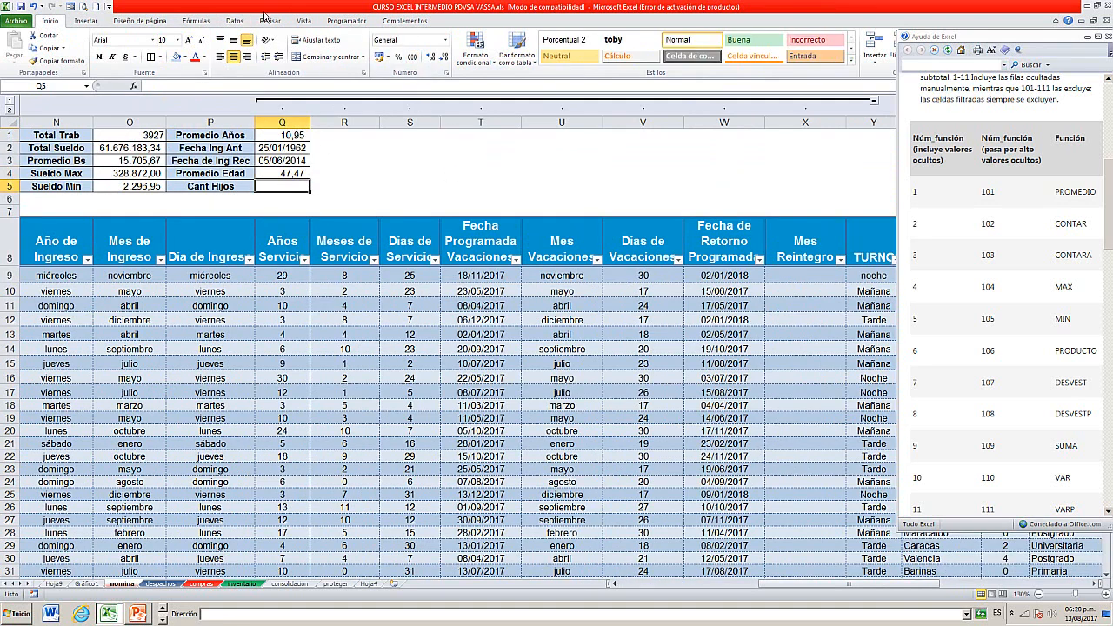
{"action": "left_click", "coordinate": [196, 20]}
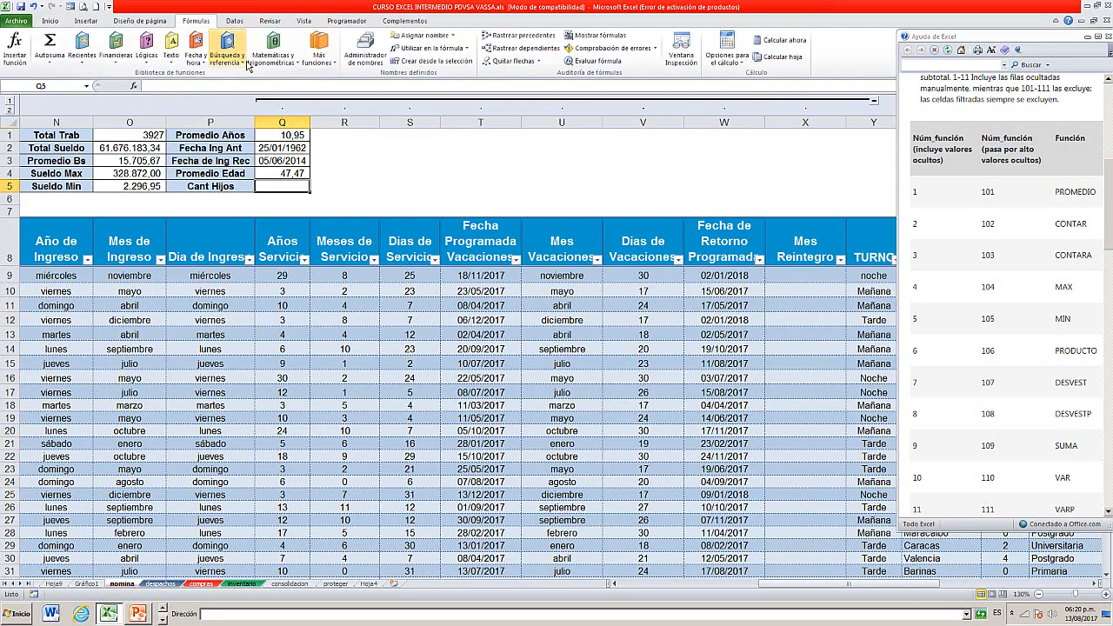
{"action": "left_click", "coordinate": [273, 54]}
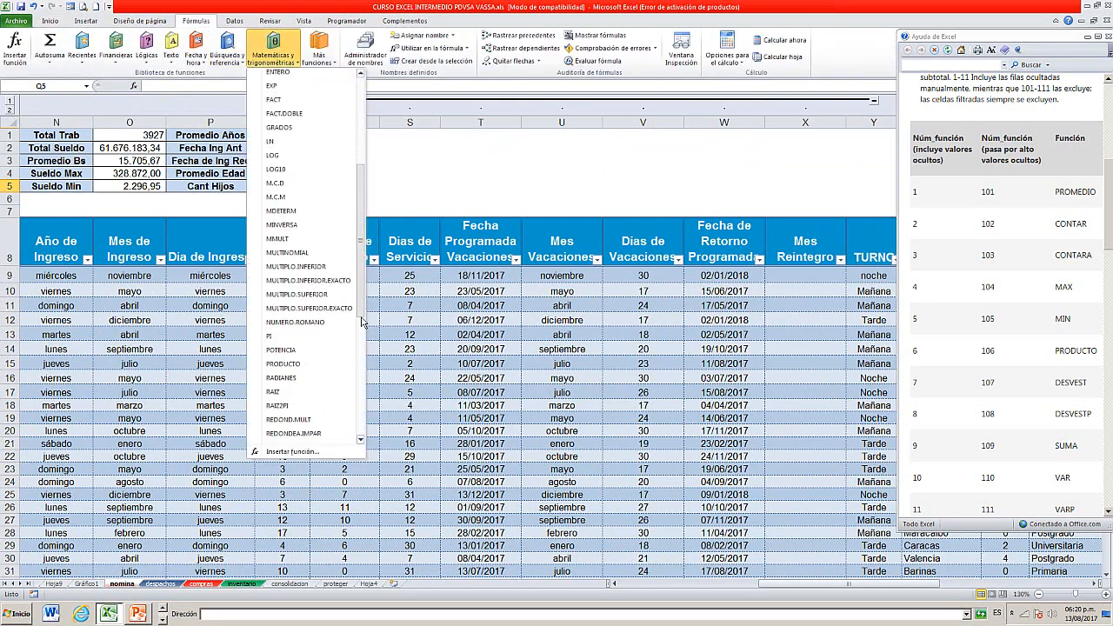
{"action": "left_click_drag", "start_coordinate": [363, 322], "coordinate": [365, 397]}
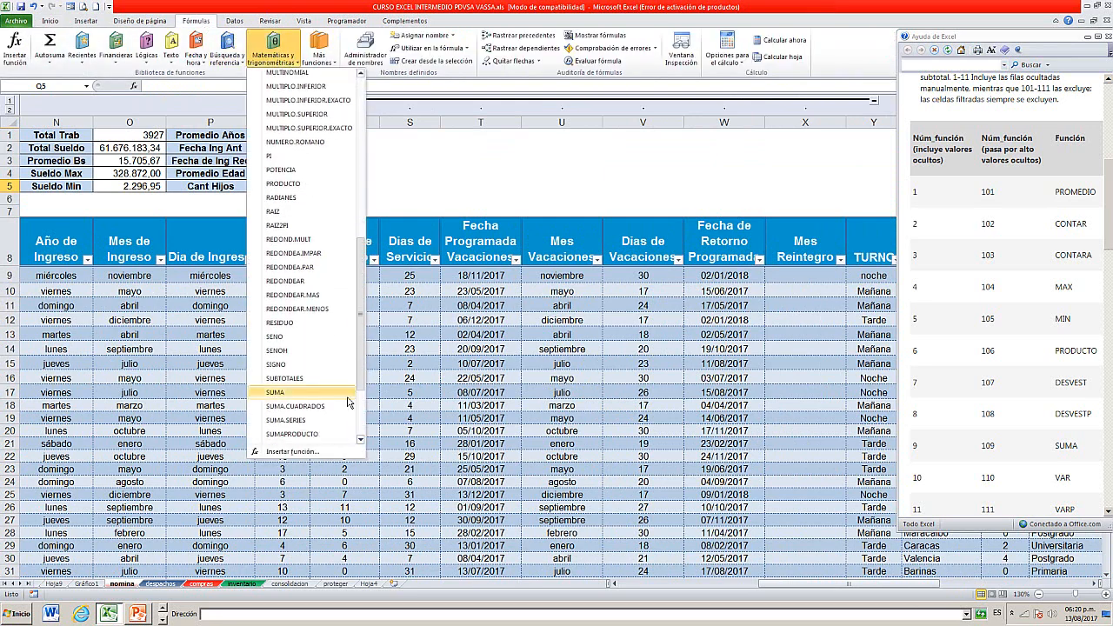
{"action": "left_click", "coordinate": [291, 378]}
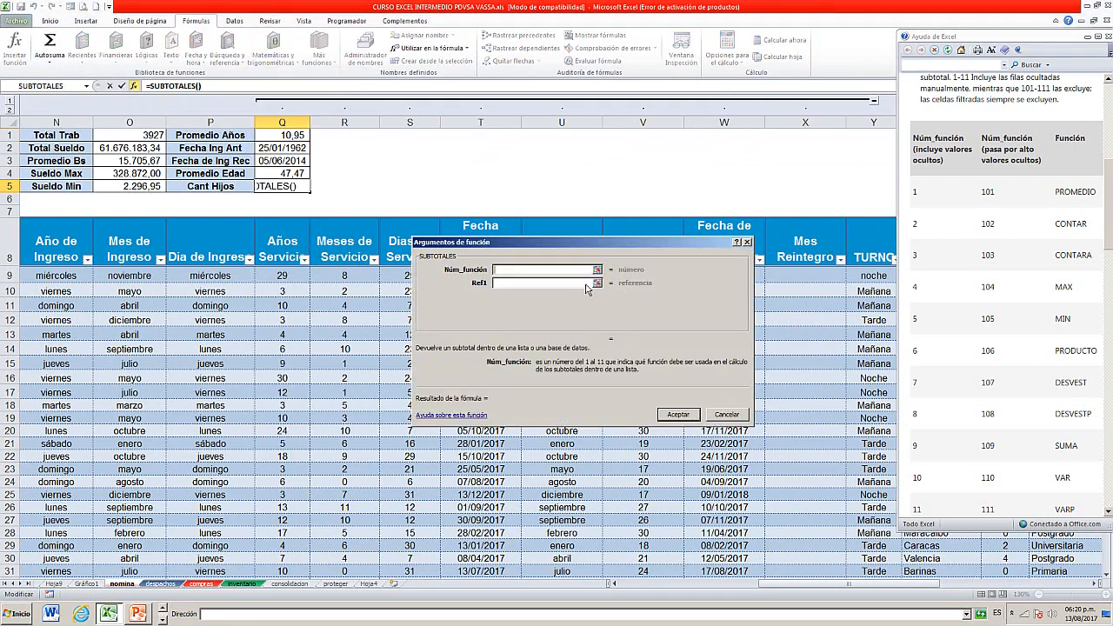
{"action": "type", "text": "9"}
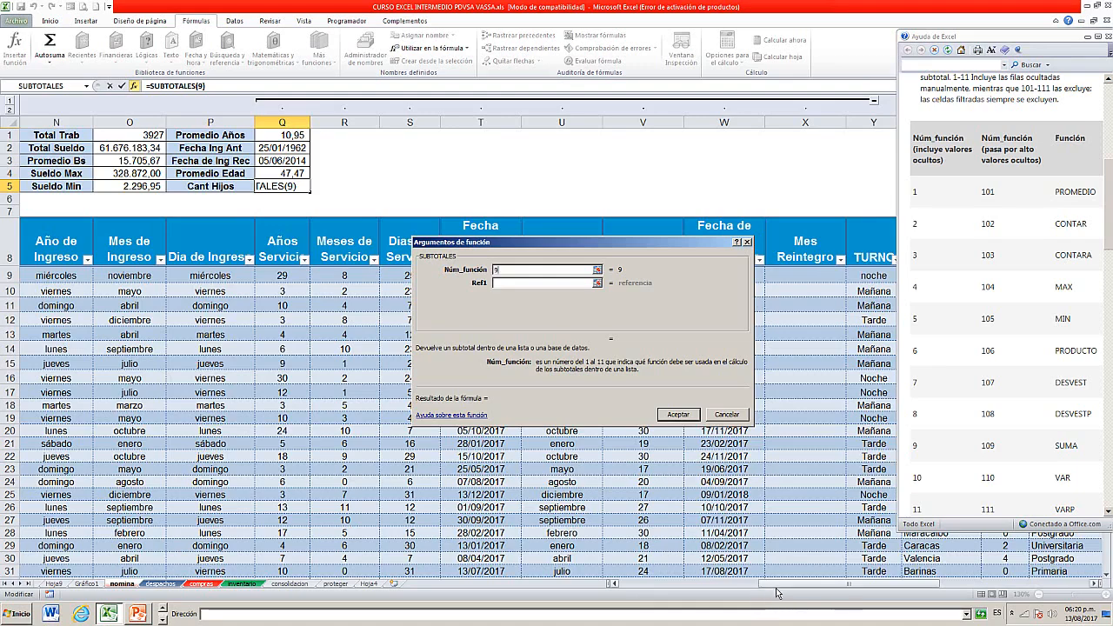
{"action": "left_click_drag", "start_coordinate": [776, 588], "coordinate": [859, 599]}
{"action": "left_click_drag", "start_coordinate": [476, 244], "coordinate": [644, 209]}
- Try to add the Hijos range AA9:AA3935 to the function arguments, and reset the function number to 9
{"action": "left_click", "coordinate": [444, 280]}
{"action": "key", "text": "ctrl+shift+Down"}
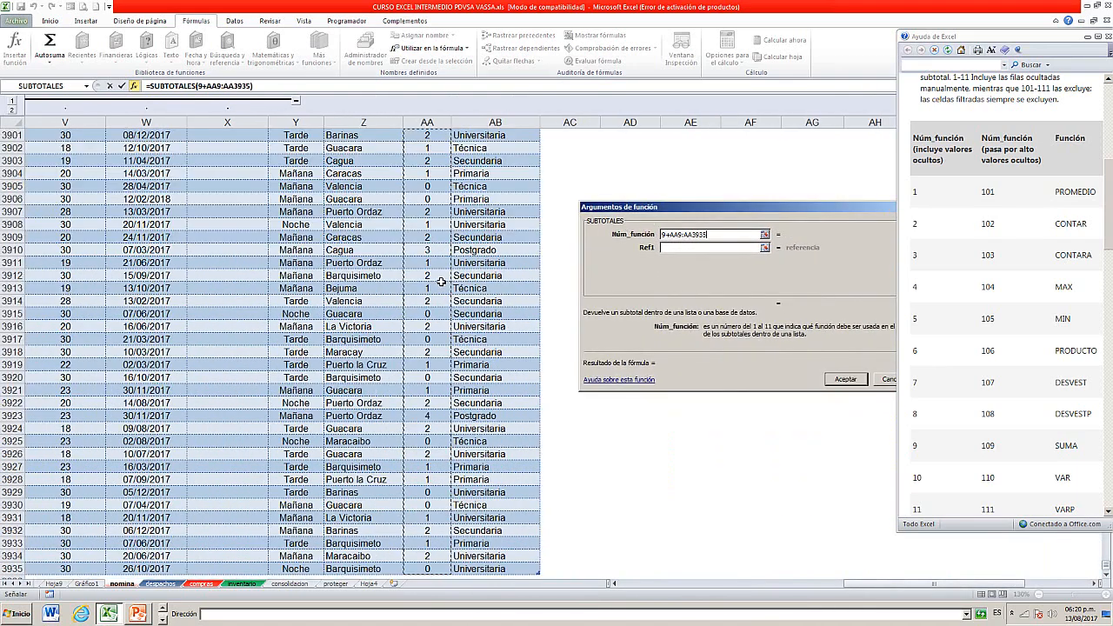
{"action": "key", "text": "BackSpace"}
{"action": "key", "text": "BackSpace"}
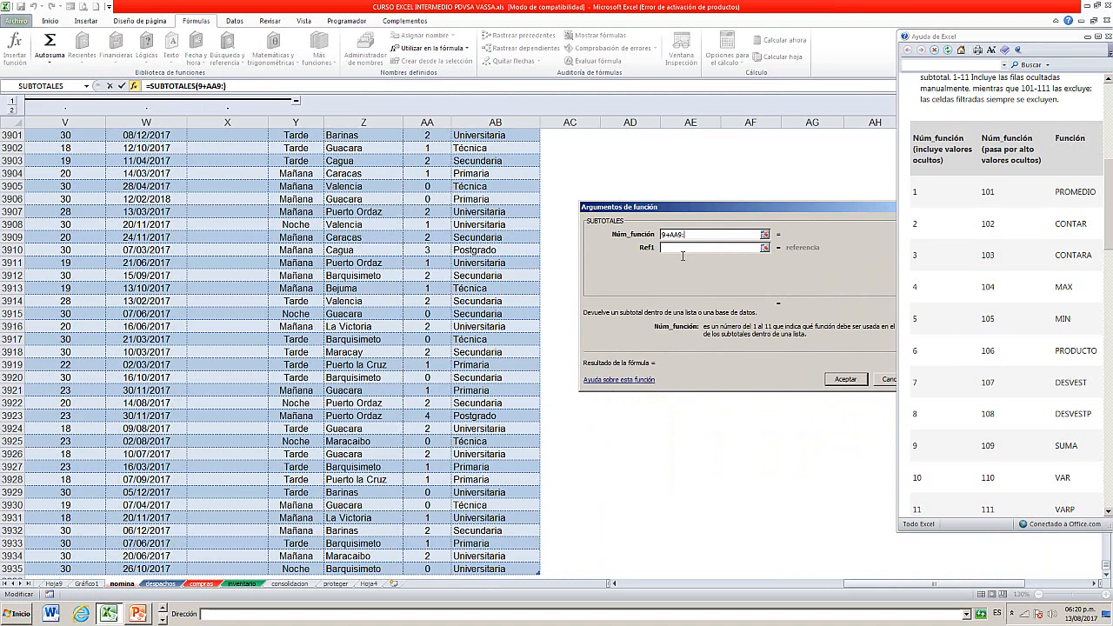
{"action": "key", "text": "BackSpace"}
{"action": "key", "text": "BackSpace"}
{"action": "key", "text": "BackSpace"}
{"action": "key", "text": "BackSpace"}
{"action": "key", "text": "BackSpace"}
{"action": "key", "text": "BackSpace"}
{"action": "type", "text": "9"}
- Move the help window clear of the sheet's edge and return to the first data row of the Hijos column
{"action": "left_click_drag", "start_coordinate": [992, 38], "coordinate": [833, 41]}
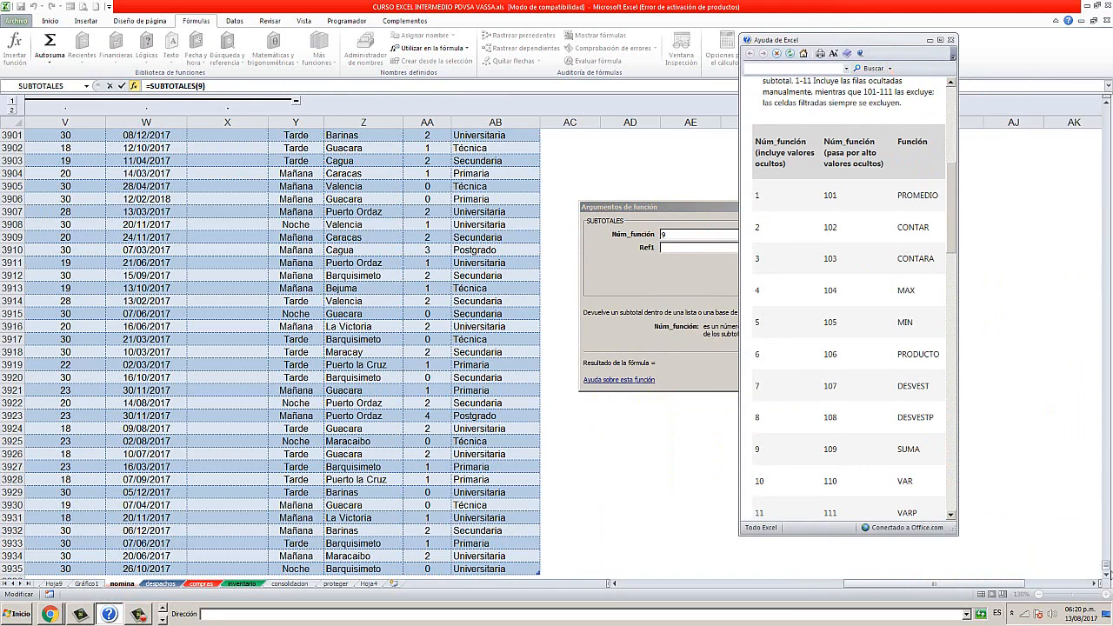
{"action": "left_click", "coordinate": [698, 248]}
{"action": "scroll", "coordinate": [645, 169], "scroll_direction": "up", "scroll_amount": 4}
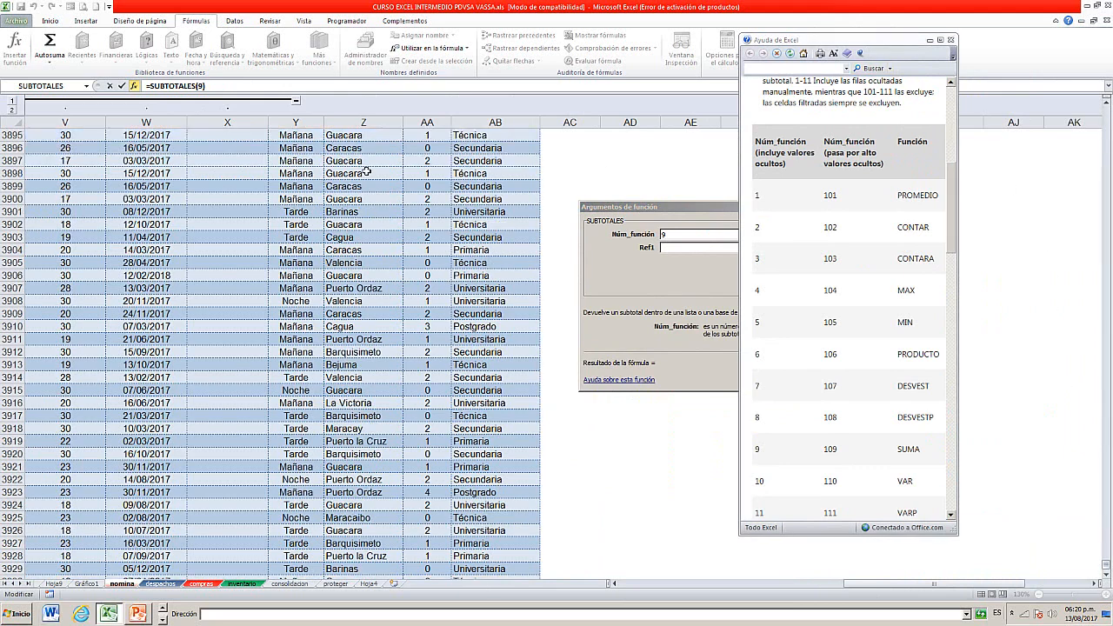
{"action": "left_click_drag", "start_coordinate": [1107, 564], "coordinate": [1107, 110]}
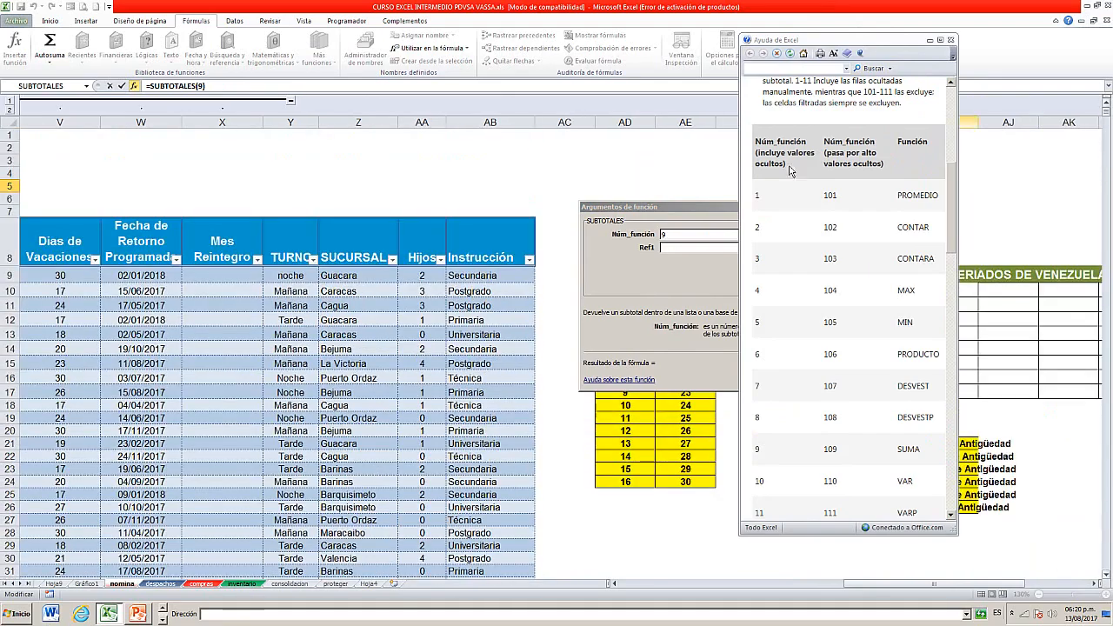
{"action": "type", "text": "+AA9"}
{"action": "left_click", "coordinate": [432, 277]}
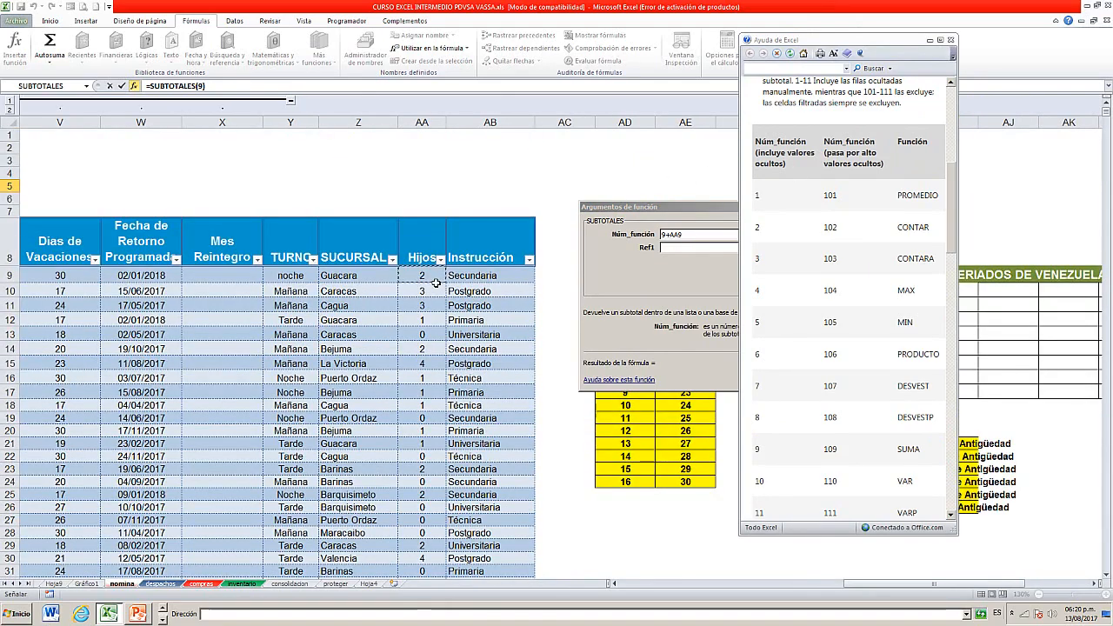
{"action": "left_click", "coordinate": [697, 238]}
{"action": "key", "text": "BackSpace"}
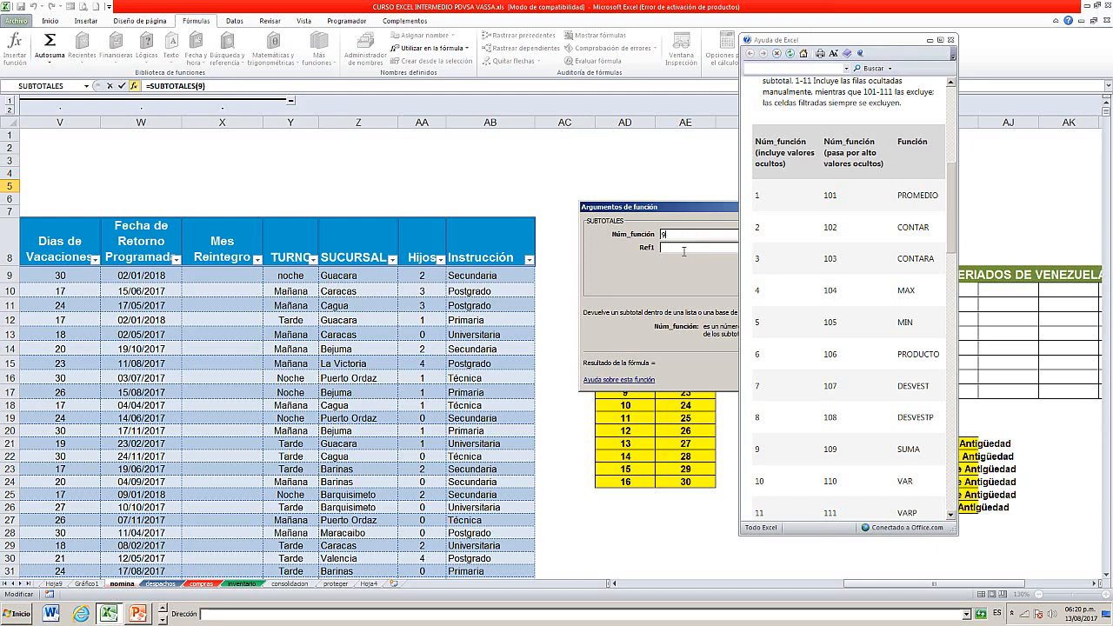
- Set the Hijos range AA9:AA3935 as the first reference of the SUBTOTALES function in Q5 and accept it
{"action": "key", "text": "Tab"}
{"action": "left_click", "coordinate": [444, 278]}
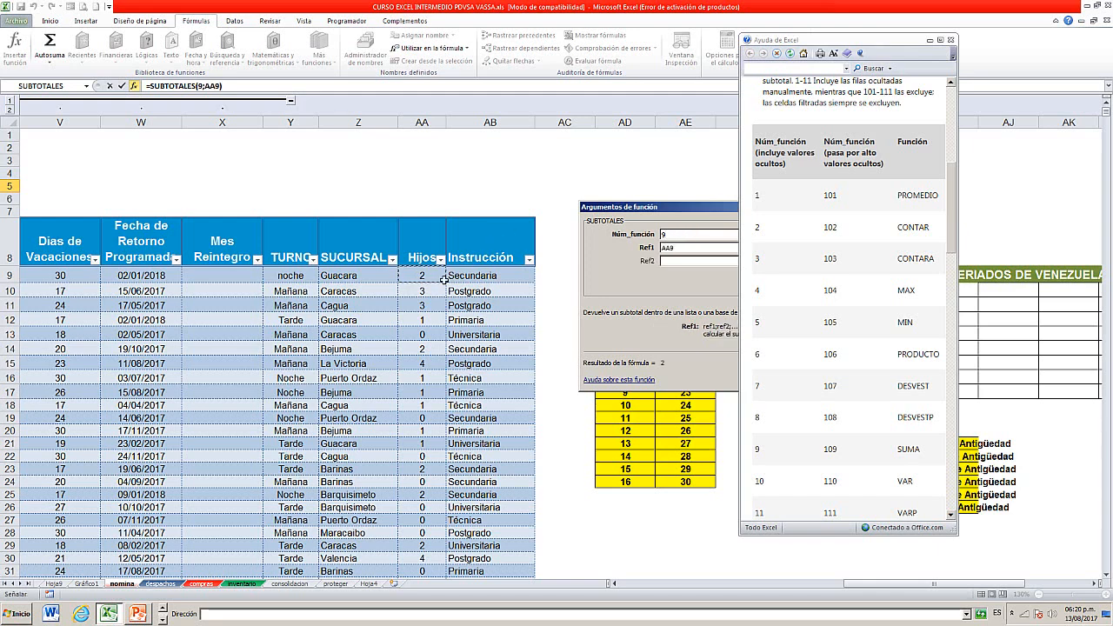
{"action": "key", "text": "ctrl+shift+Down"}
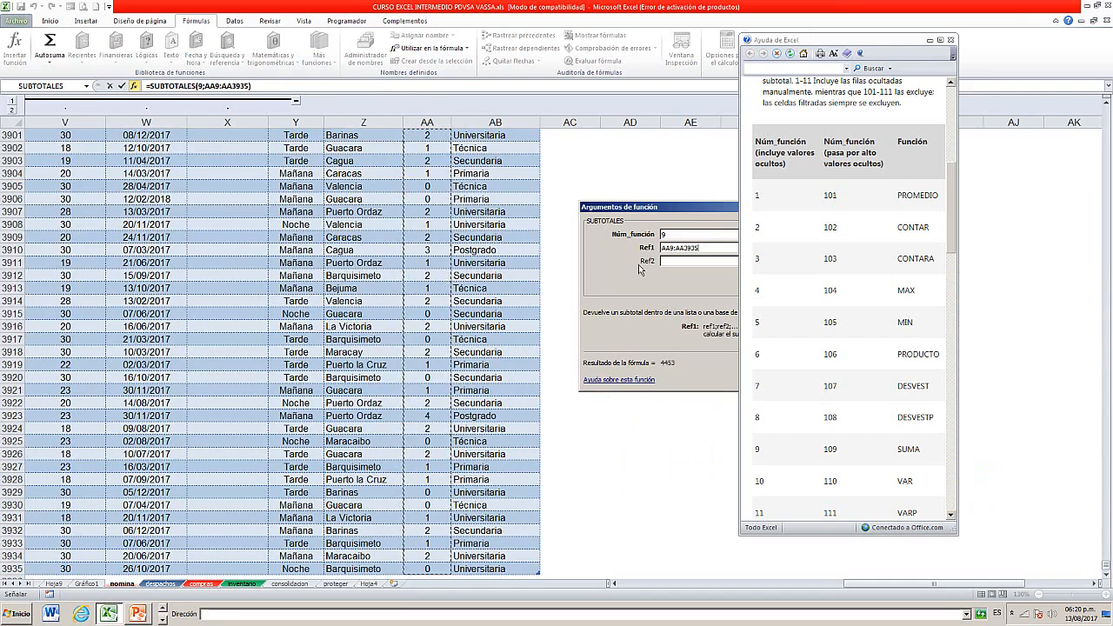
{"action": "left_click", "coordinate": [609, 372]}
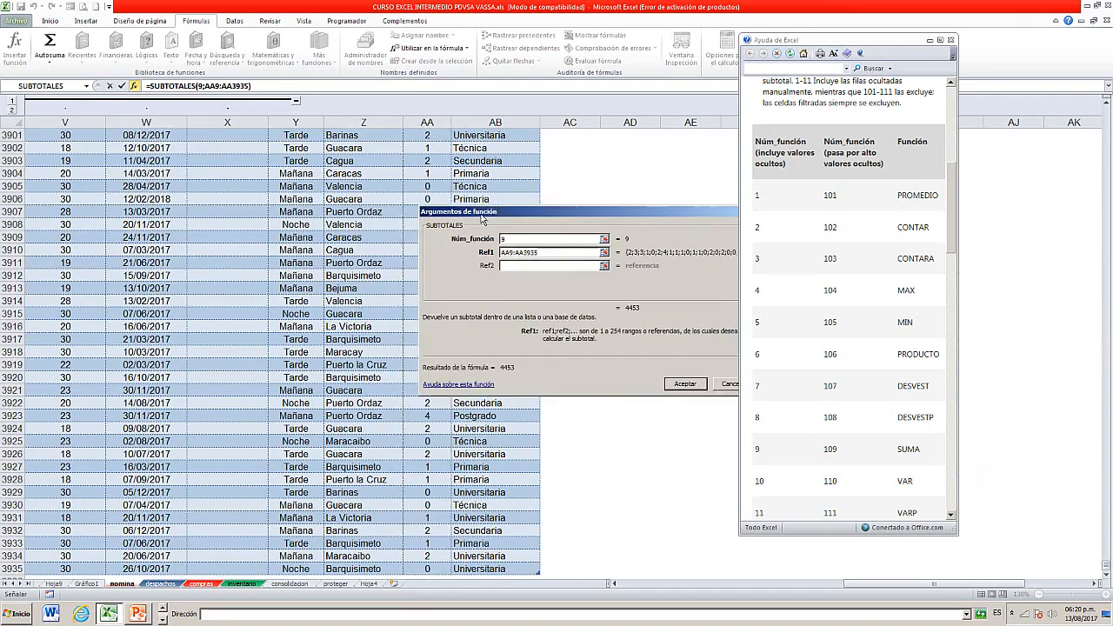
{"action": "left_click", "coordinate": [660, 375]}
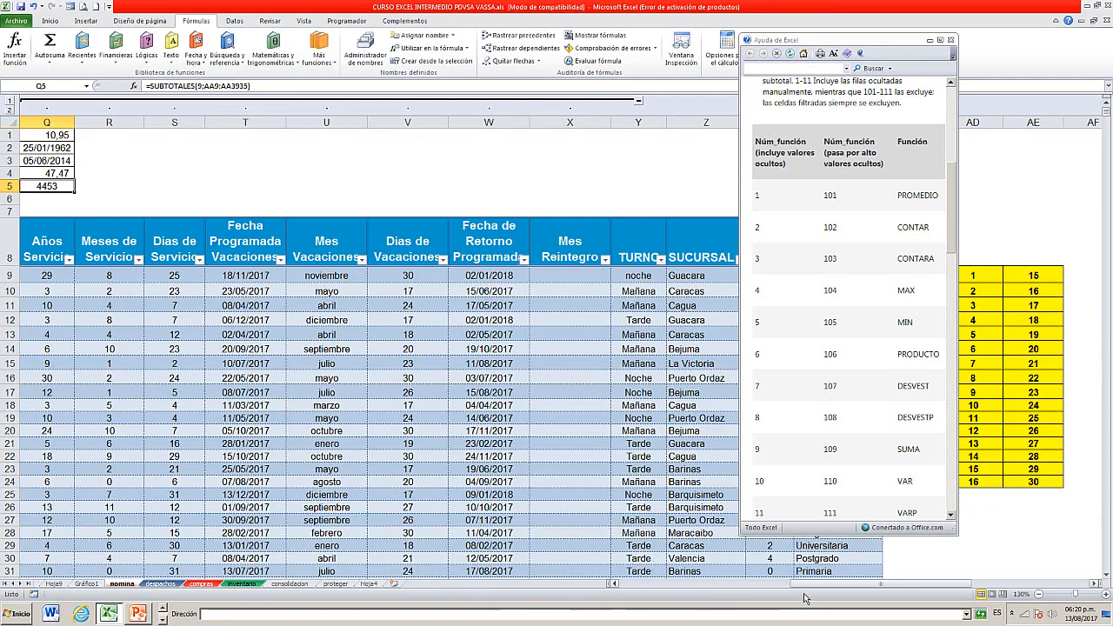
- Right-align the "Cant Hijos" result in Q5 and close the help window
{"action": "left_click_drag", "start_coordinate": [795, 588], "coordinate": [772, 594]}
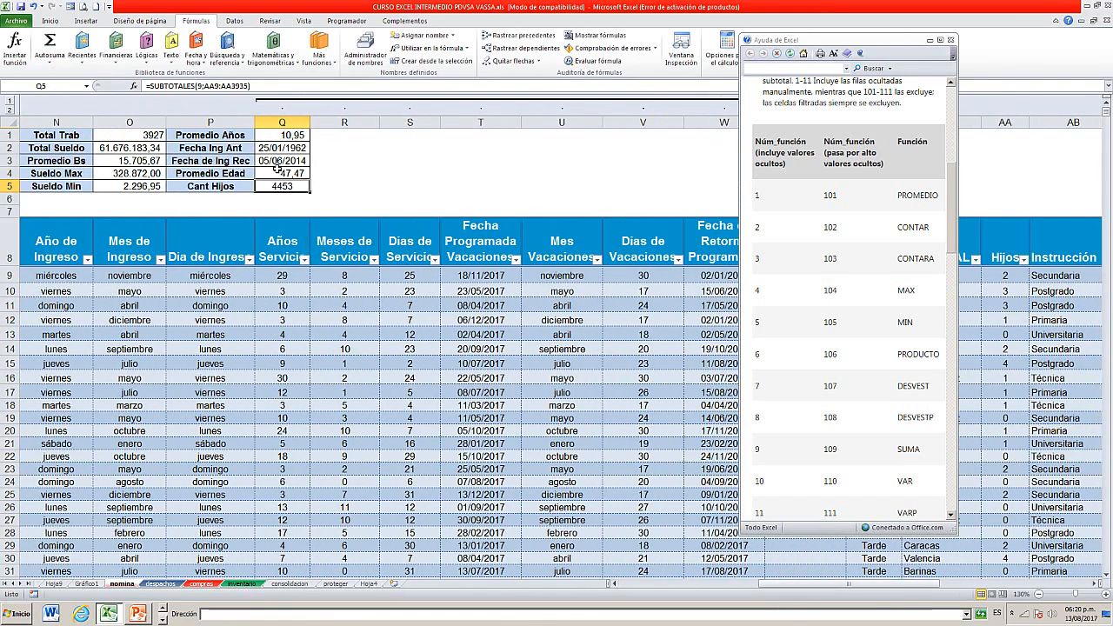
{"action": "left_click", "coordinate": [52, 21]}
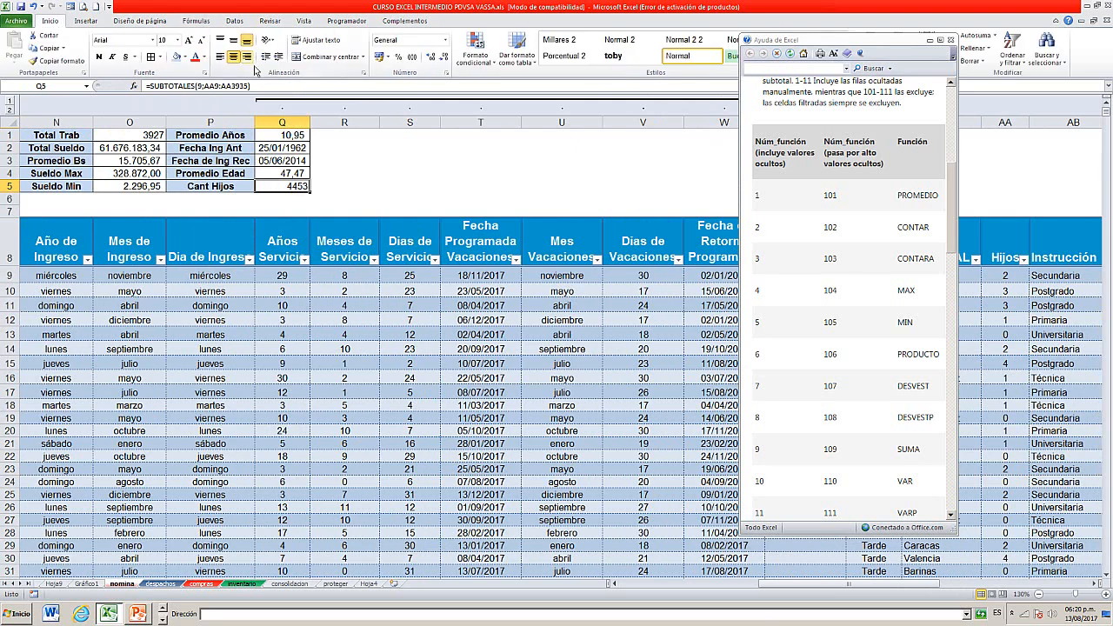
{"action": "left_click", "coordinate": [247, 56]}
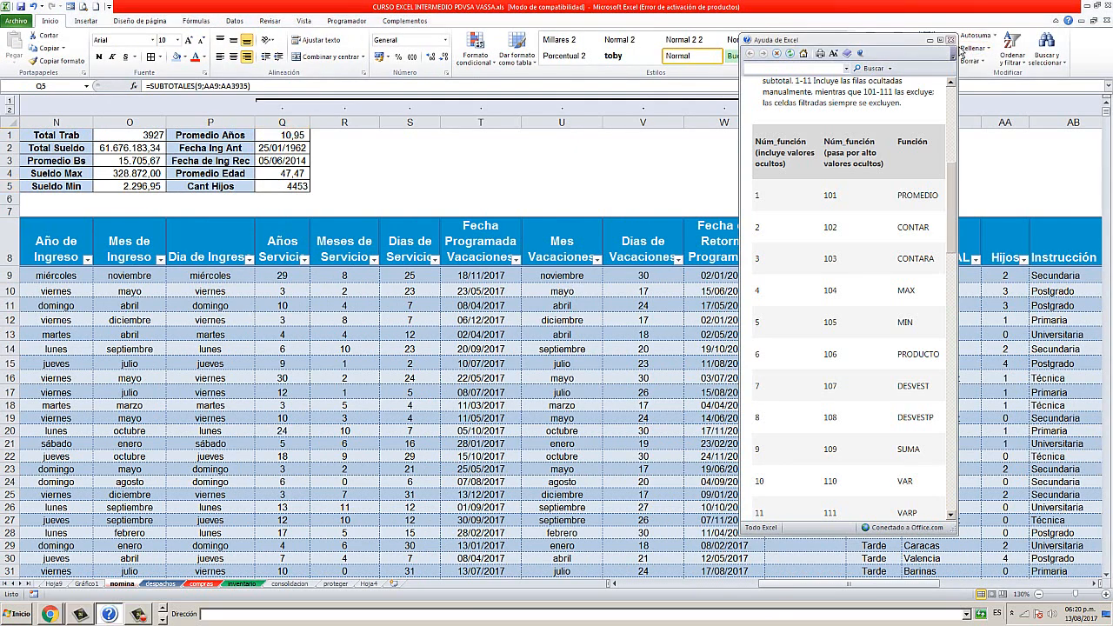
{"action": "left_click", "coordinate": [951, 40]}
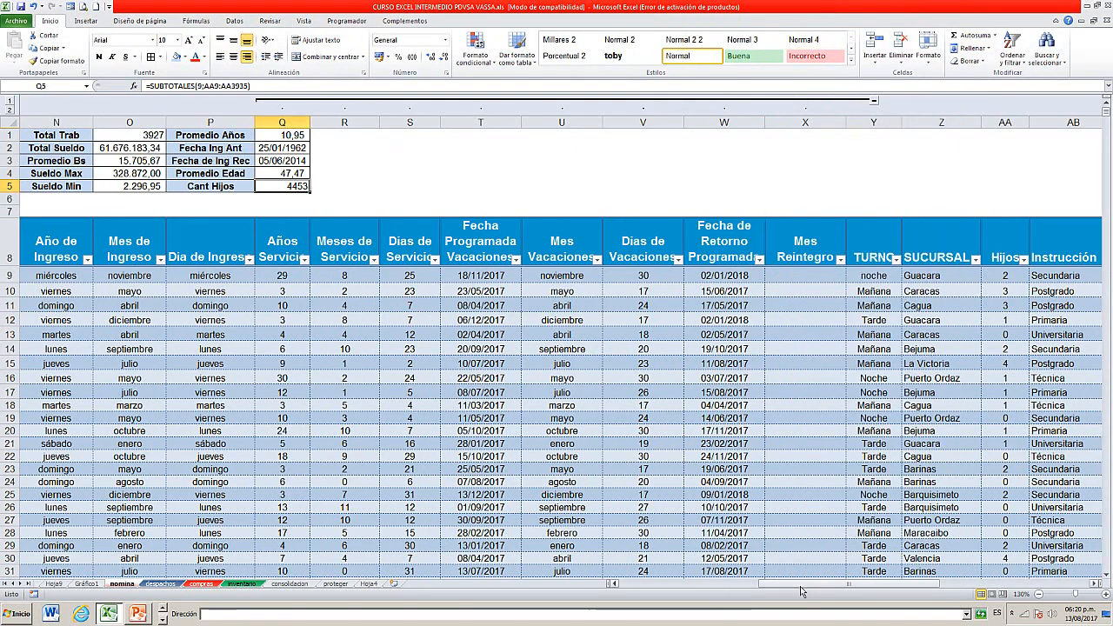
- Filter the SUCURSAL column of the payroll table to show only Valencia
{"action": "left_click_drag", "start_coordinate": [797, 589], "coordinate": [763, 601]}
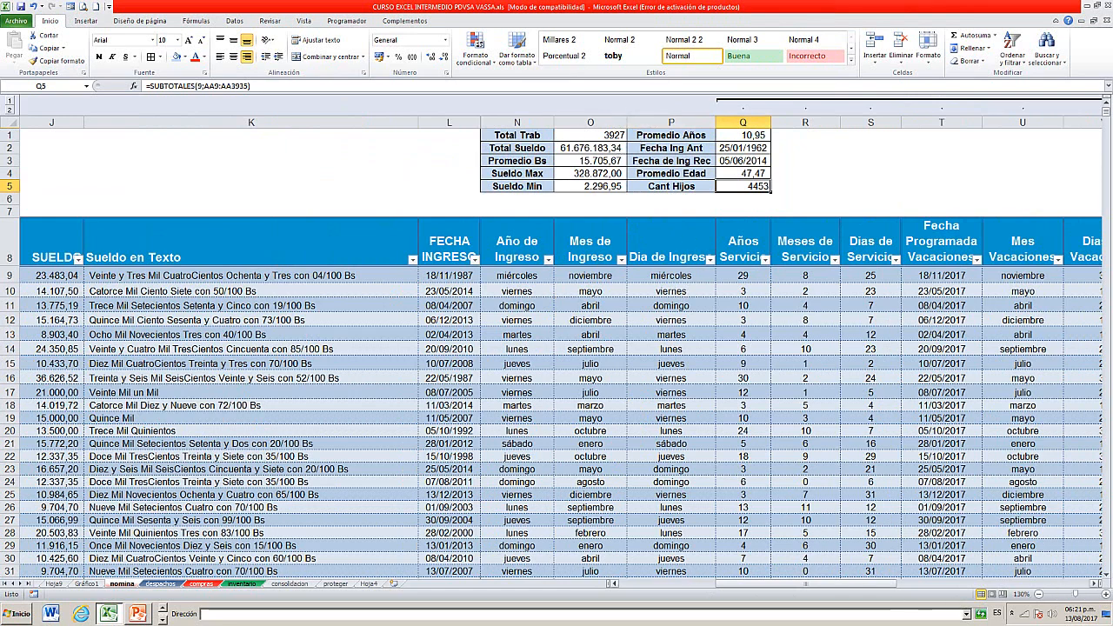
{"action": "left_click", "coordinate": [1095, 584]}
{"action": "left_click", "coordinate": [1095, 585]}
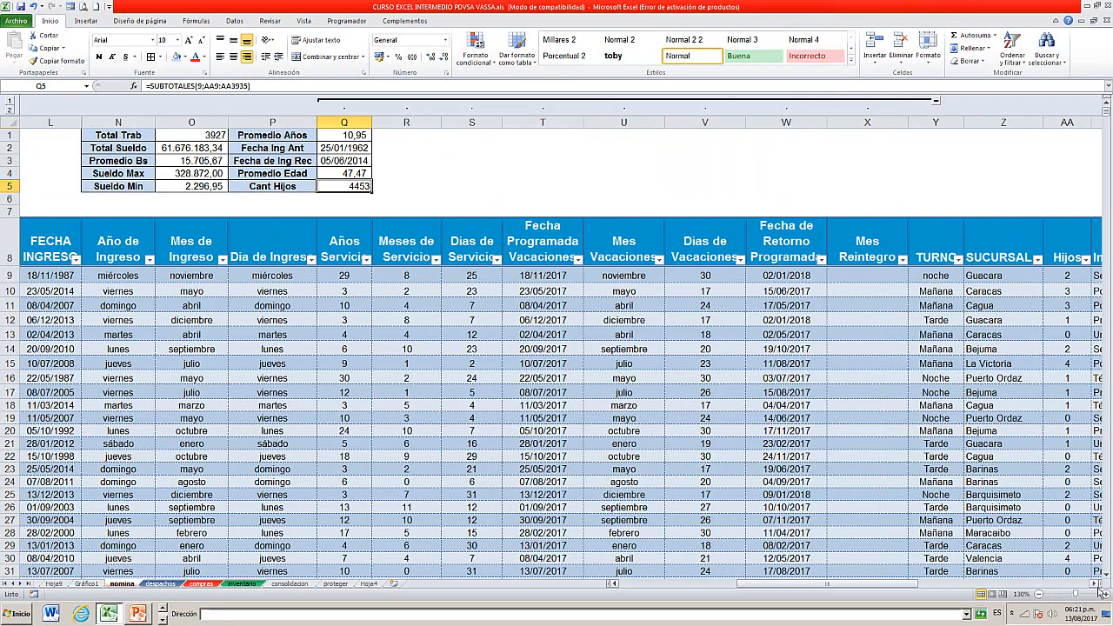
{"action": "left_click", "coordinate": [1038, 258]}
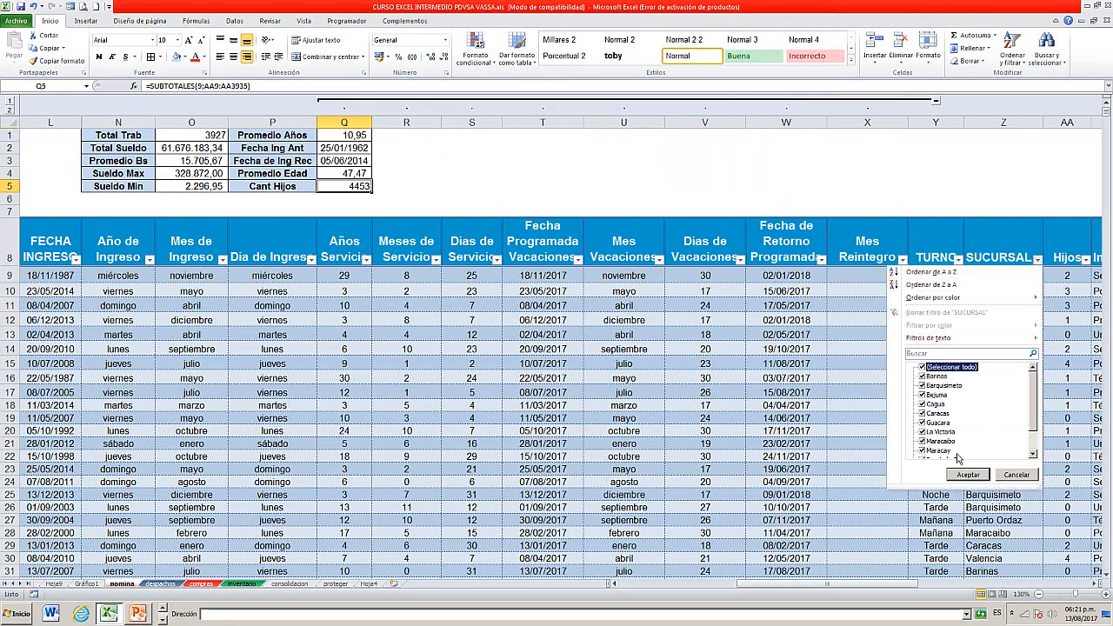
{"action": "left_click", "coordinate": [924, 367]}
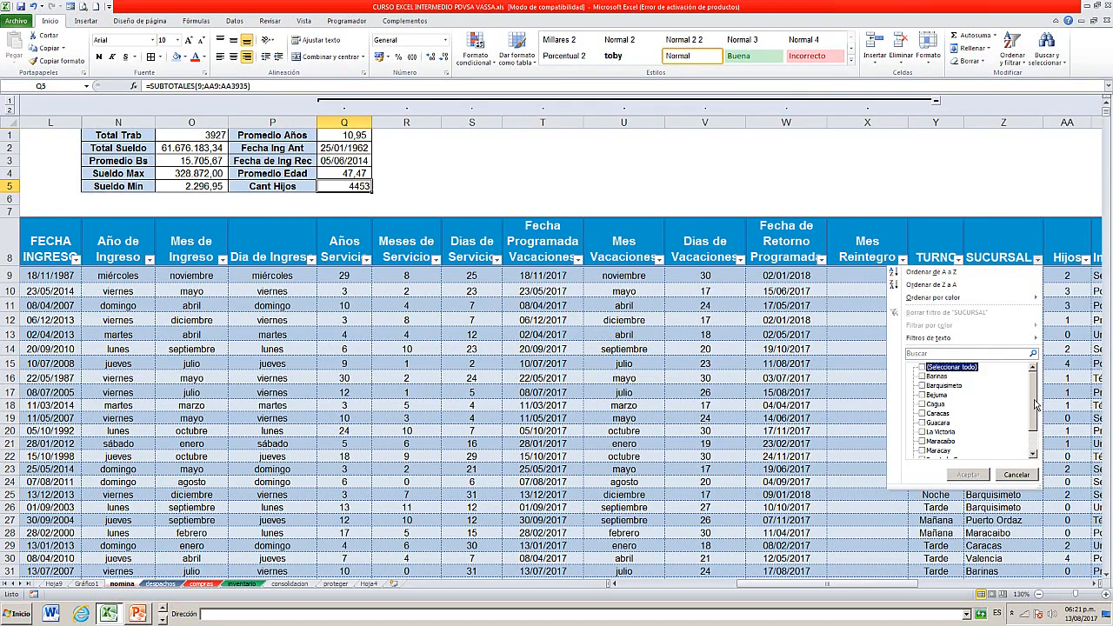
{"action": "left_click_drag", "start_coordinate": [1036, 404], "coordinate": [1021, 446]}
{"action": "left_click", "coordinate": [929, 451]}
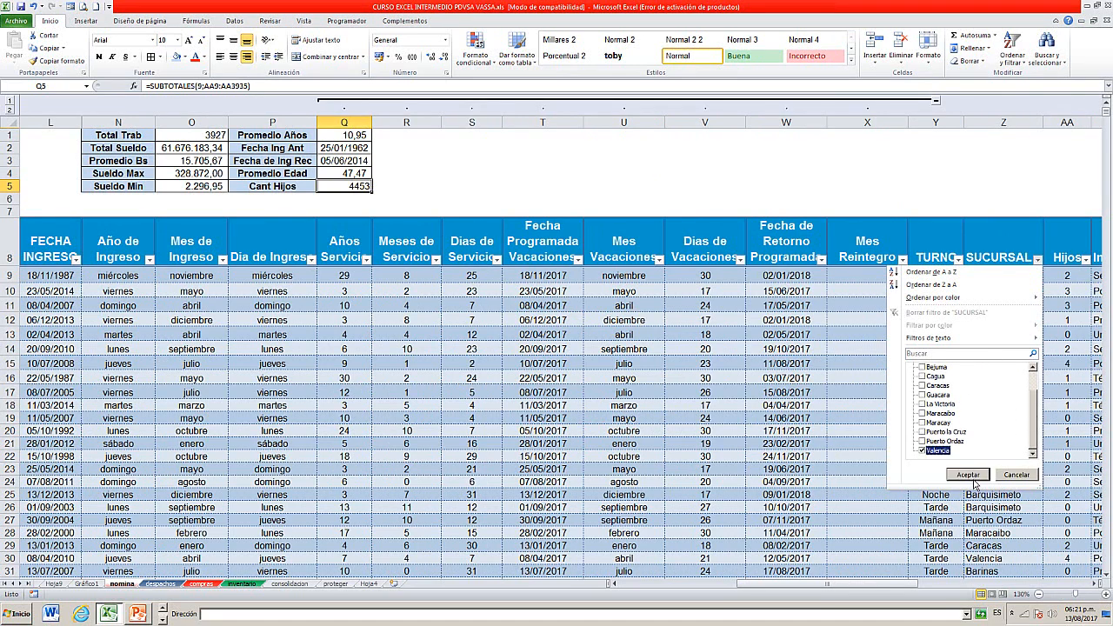
{"action": "left_click", "coordinate": [973, 478]}
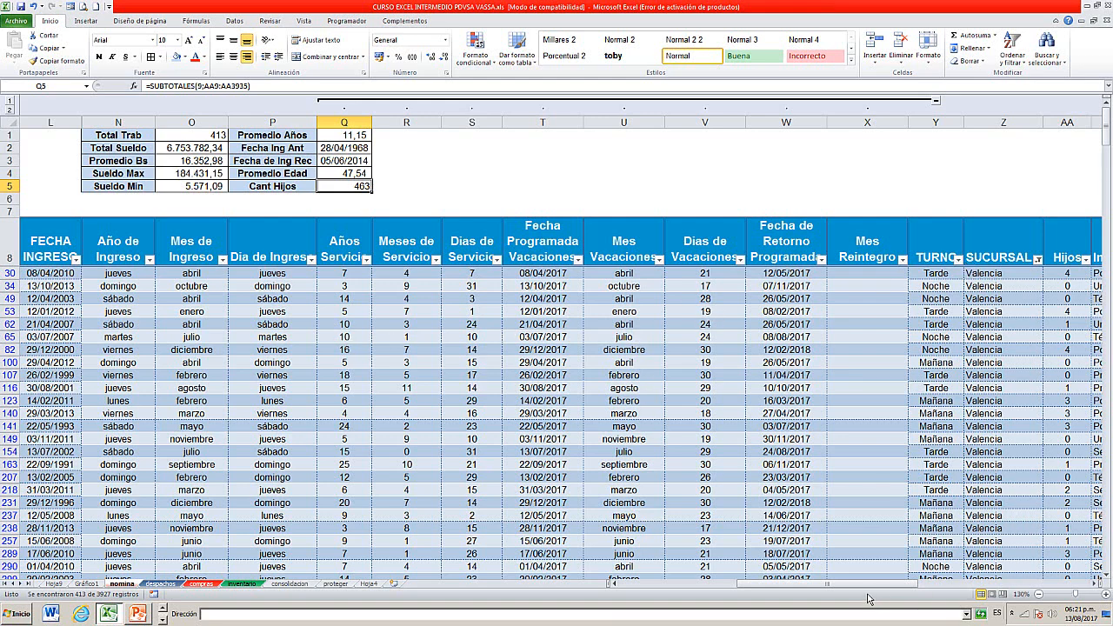
- Filter the Instrucción column to show only Universitaria and check the summary block
{"action": "left_click_drag", "start_coordinate": [869, 585], "coordinate": [934, 585]}
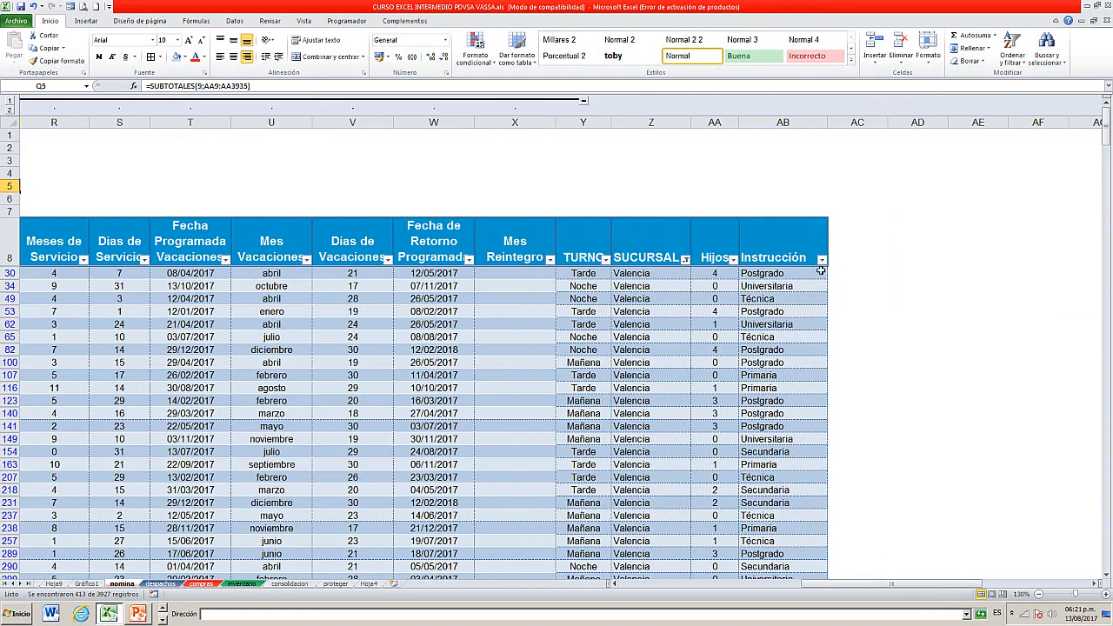
{"action": "left_click", "coordinate": [822, 261]}
{"action": "left_click", "coordinate": [709, 368]}
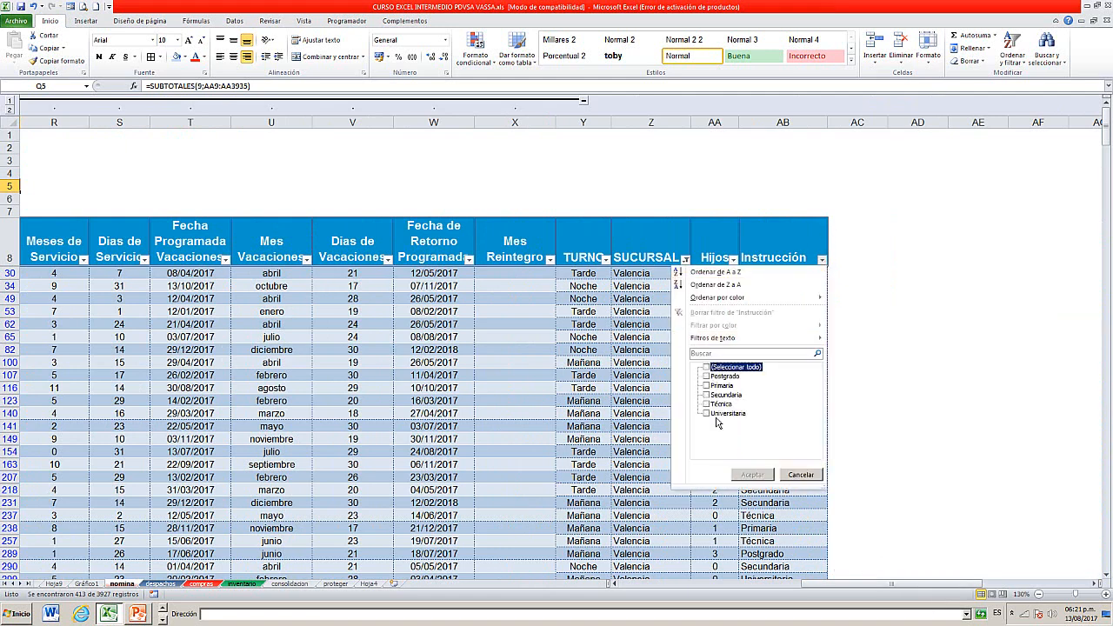
{"action": "left_click", "coordinate": [708, 414]}
{"action": "left_click", "coordinate": [752, 474]}
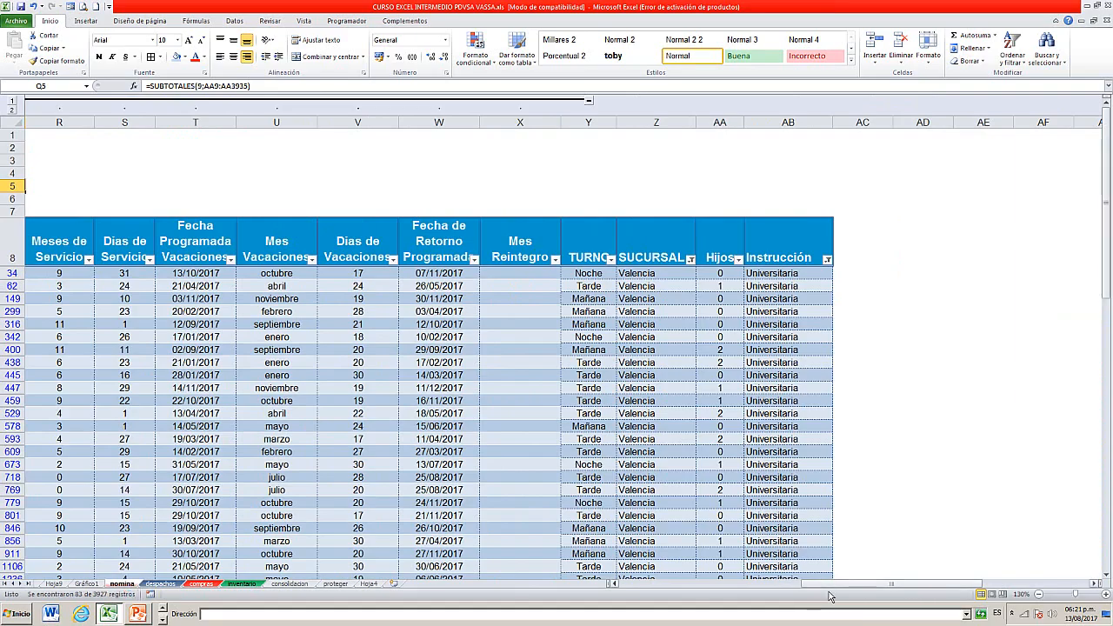
{"action": "left_click_drag", "start_coordinate": [826, 588], "coordinate": [739, 600]}
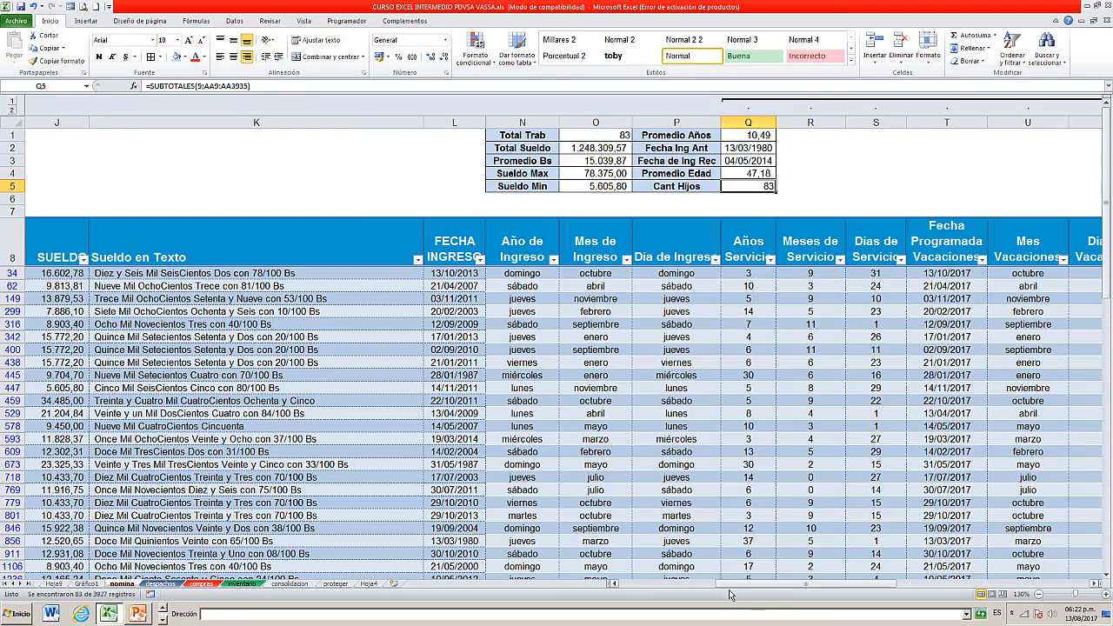
- Filter the TURNO column to show only the Mañana shift
{"action": "left_click_drag", "start_coordinate": [733, 590], "coordinate": [832, 604]}
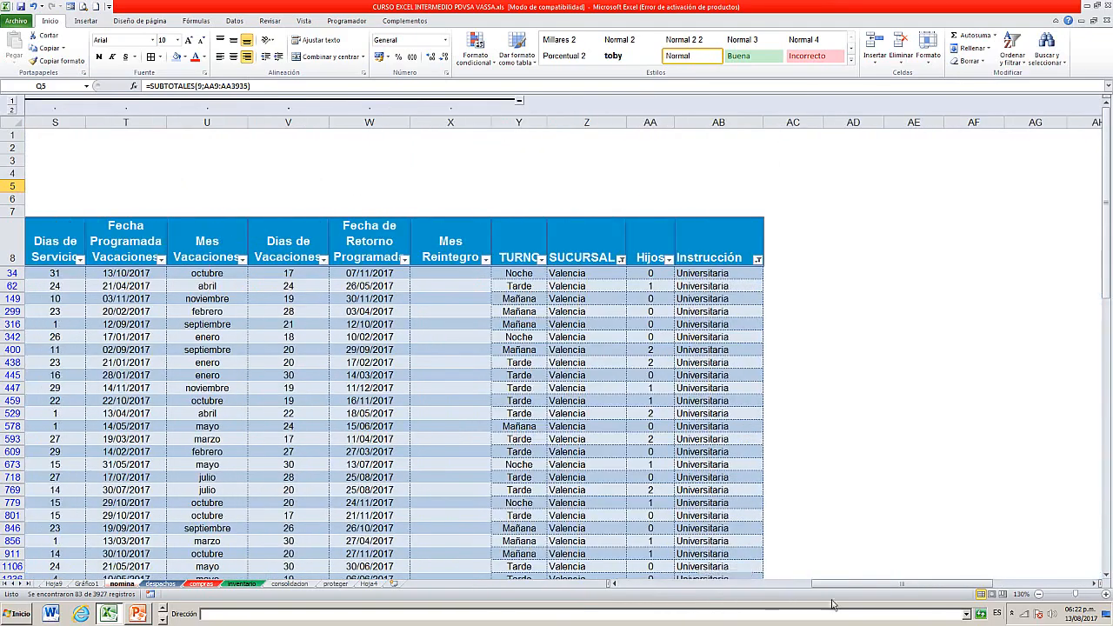
{"action": "left_click", "coordinate": [541, 259]}
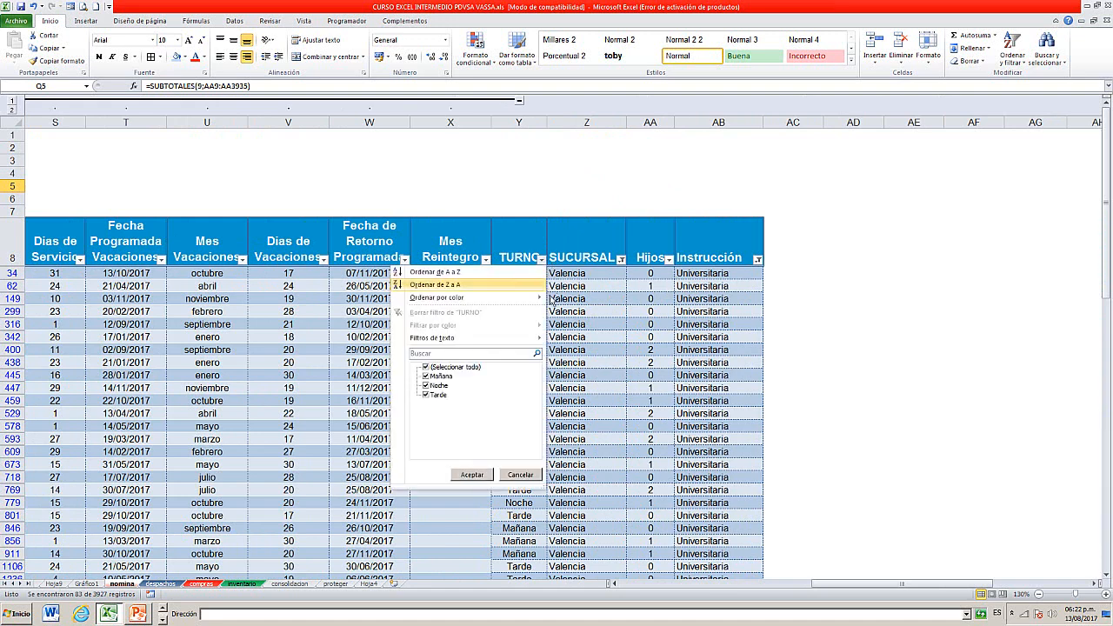
{"action": "left_click", "coordinate": [427, 367]}
{"action": "left_click", "coordinate": [426, 375]}
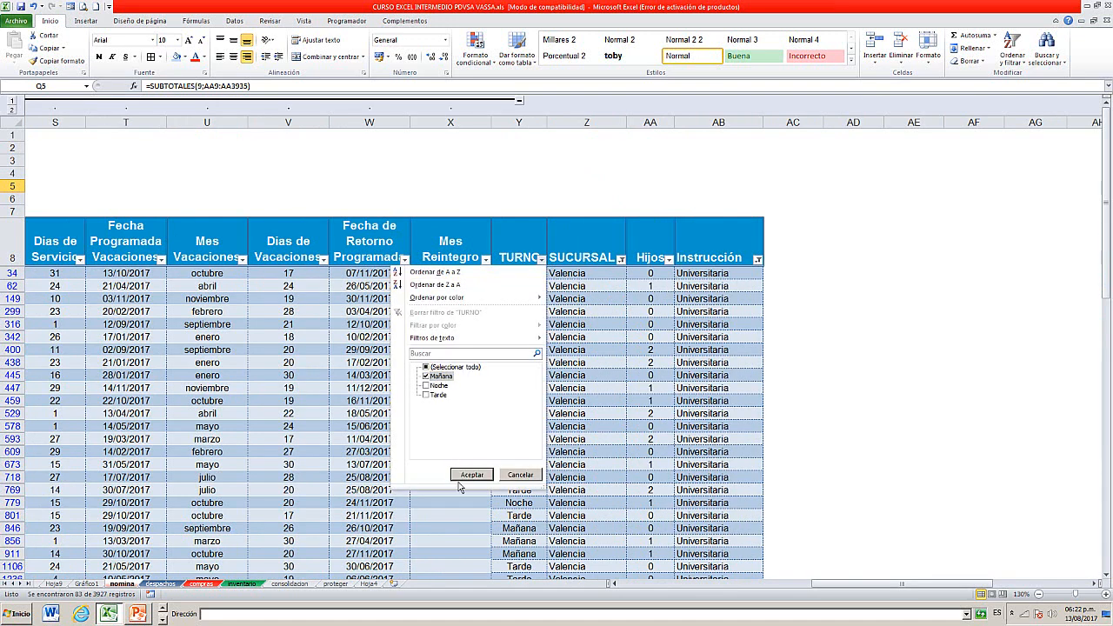
{"action": "left_click", "coordinate": [459, 475]}
- Examine the statistics in the summary block N1:Q5 for the filtered workers, moving through its cells
{"action": "key", "text": "Left"}
{"action": "key", "text": "Left"}
{"action": "key", "text": "Left"}
{"action": "key", "text": "Left"}
{"action": "key", "text": "Left"}
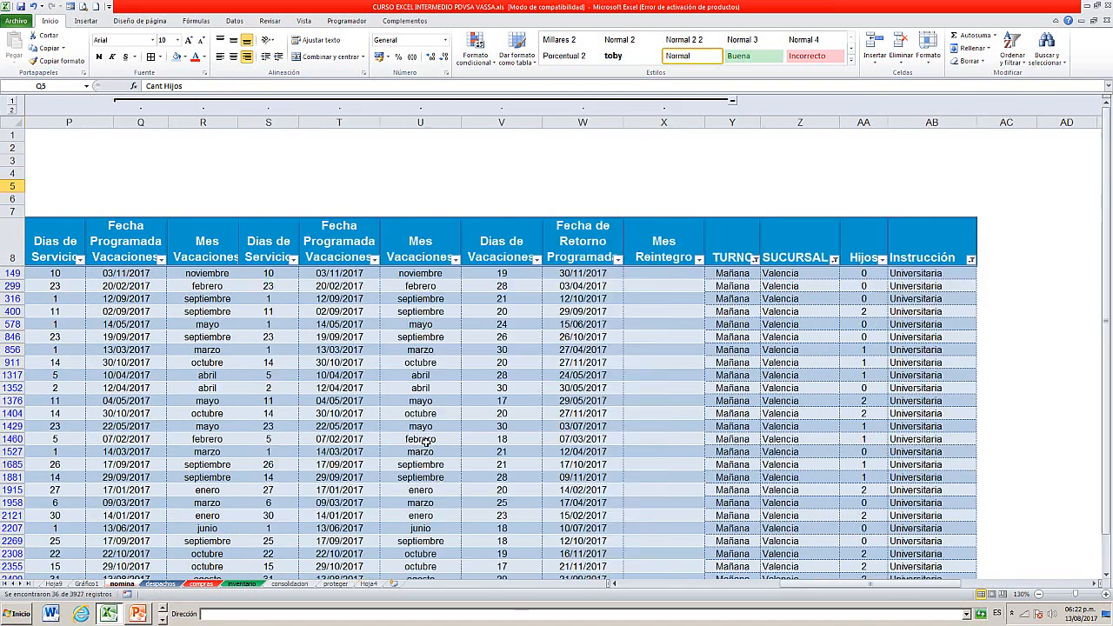
{"action": "key", "text": "Up"}
{"action": "key", "text": "Up"}
{"action": "key", "text": "Up"}
{"action": "key", "text": "Up"}
{"action": "key", "text": "Right"}
{"action": "key", "text": "Right"}
{"action": "key", "text": "Right"}
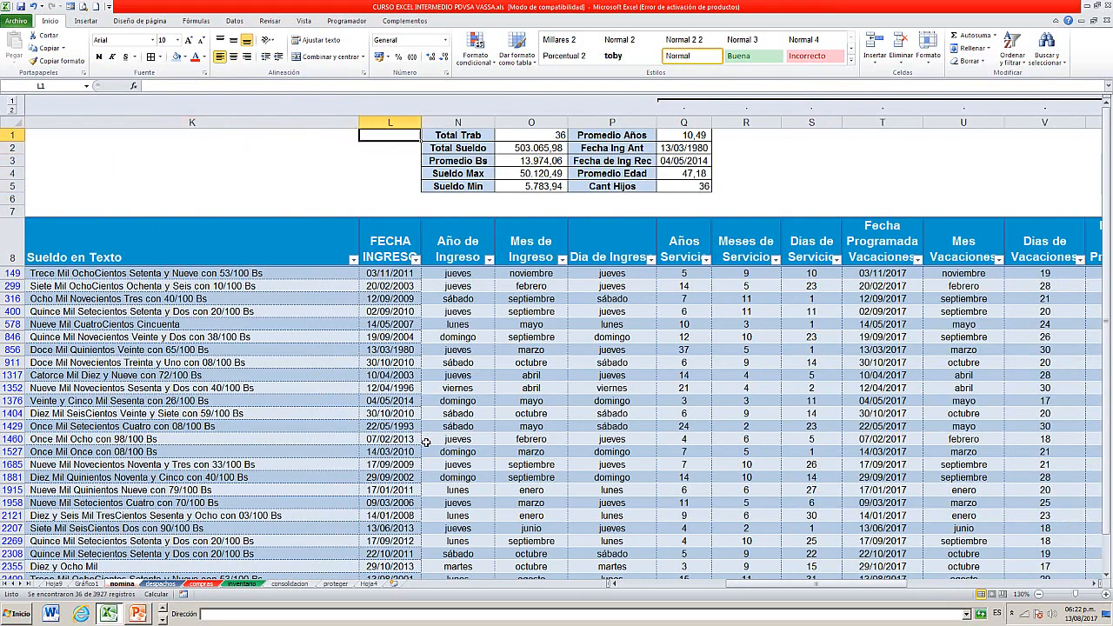
{"action": "key", "text": "Right"}
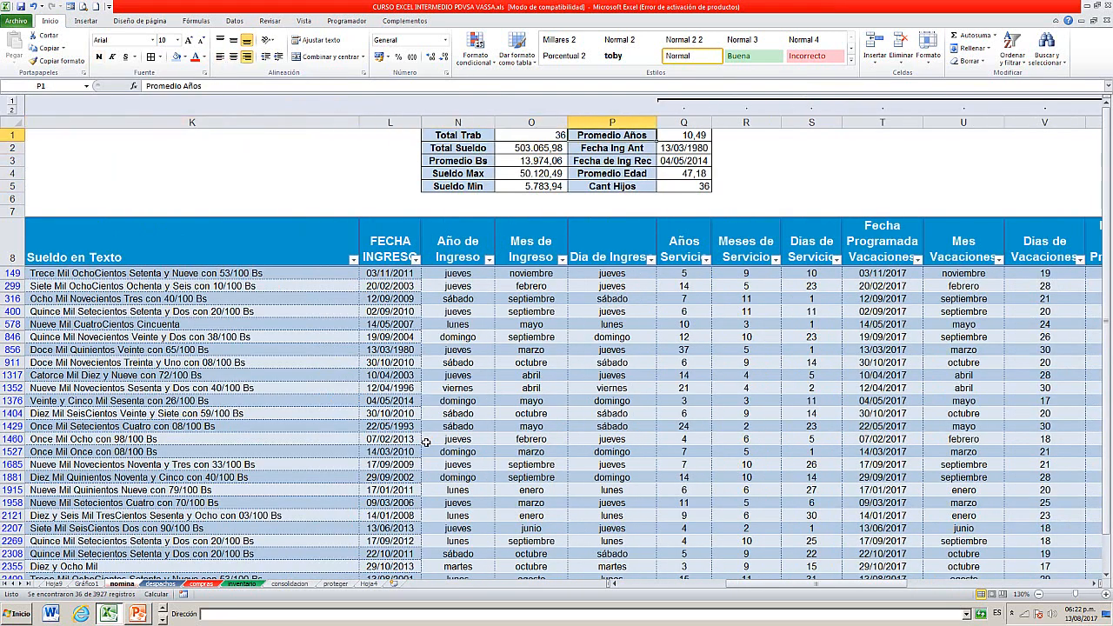
{"action": "key", "text": "Down"}
{"action": "key", "text": "Down"}
{"action": "key", "text": "Left"}
{"action": "key", "text": "Up"}
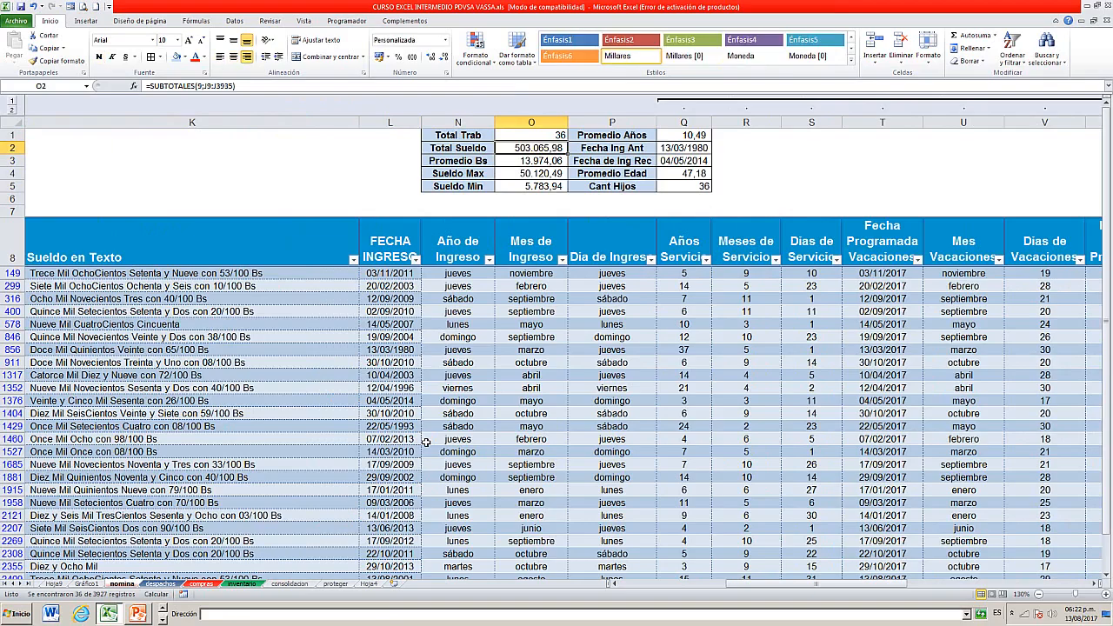
- Widen column Q until the dates for "Fecha Ing Ant" and "Fecha de Ing Rec" display in full
{"action": "left_click", "coordinate": [1041, 596]}
{"action": "left_click", "coordinate": [1040, 596]}
{"action": "left_click", "coordinate": [1040, 596]}
{"action": "left_click", "coordinate": [1040, 596]}
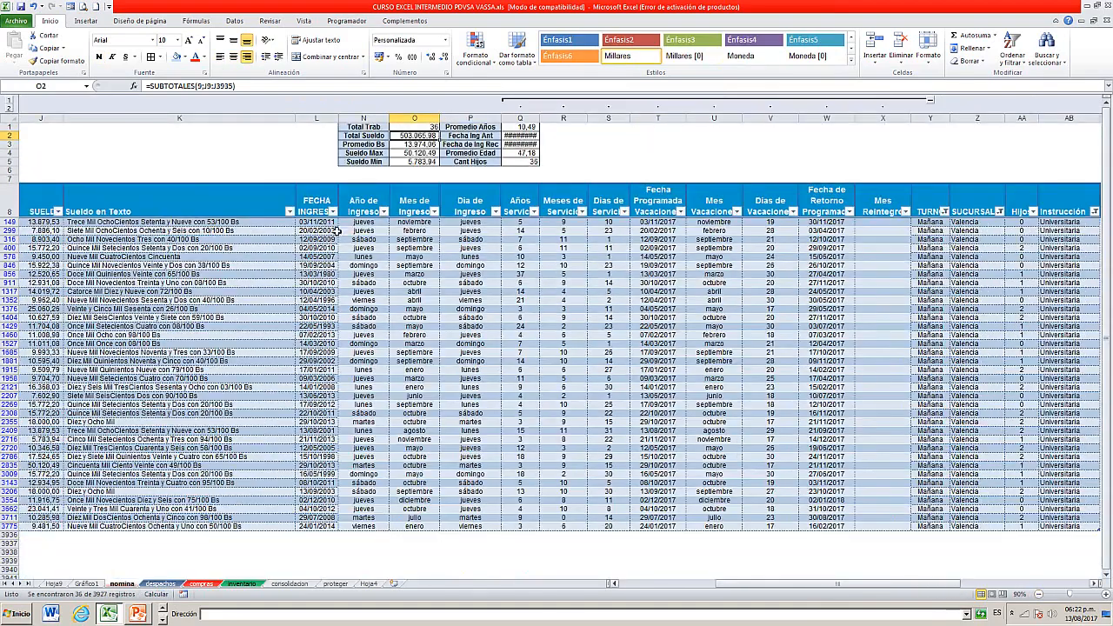
{"action": "left_click_drag", "start_coordinate": [541, 119], "coordinate": [546, 123]}
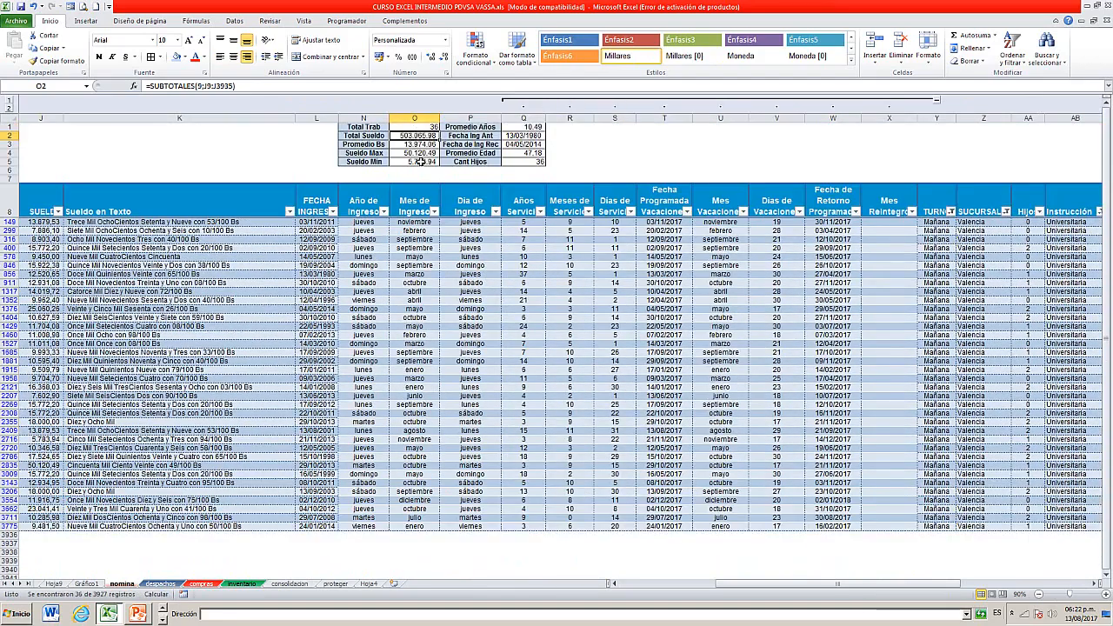
- Clear all filters from the payroll table
{"action": "left_click", "coordinate": [396, 310]}
{"action": "left_click", "coordinate": [245, 24]}
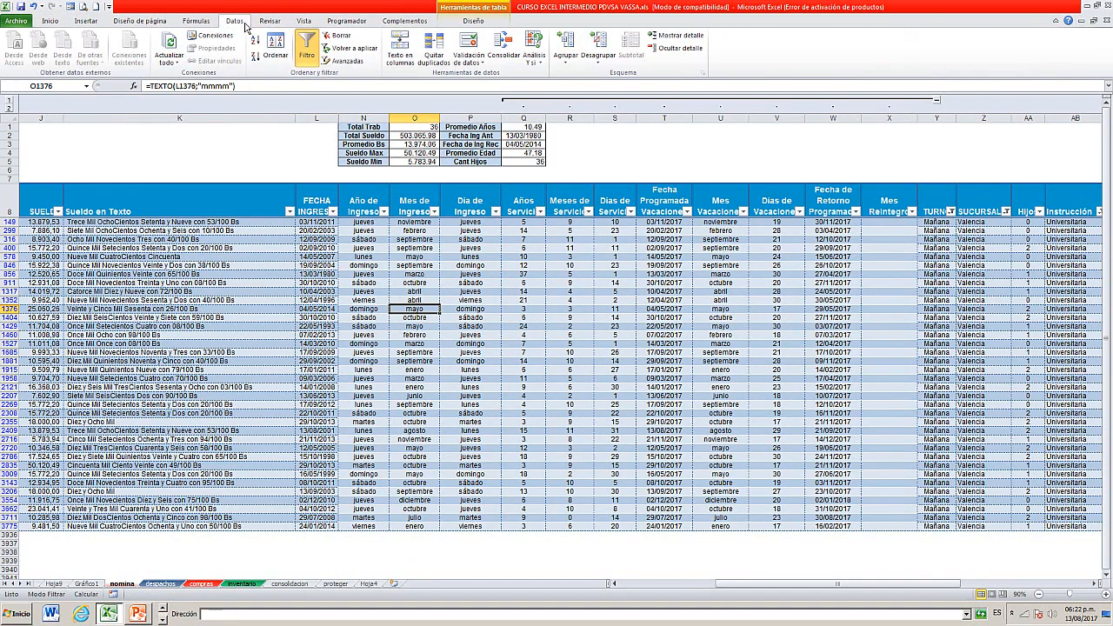
{"action": "left_click", "coordinate": [340, 37]}
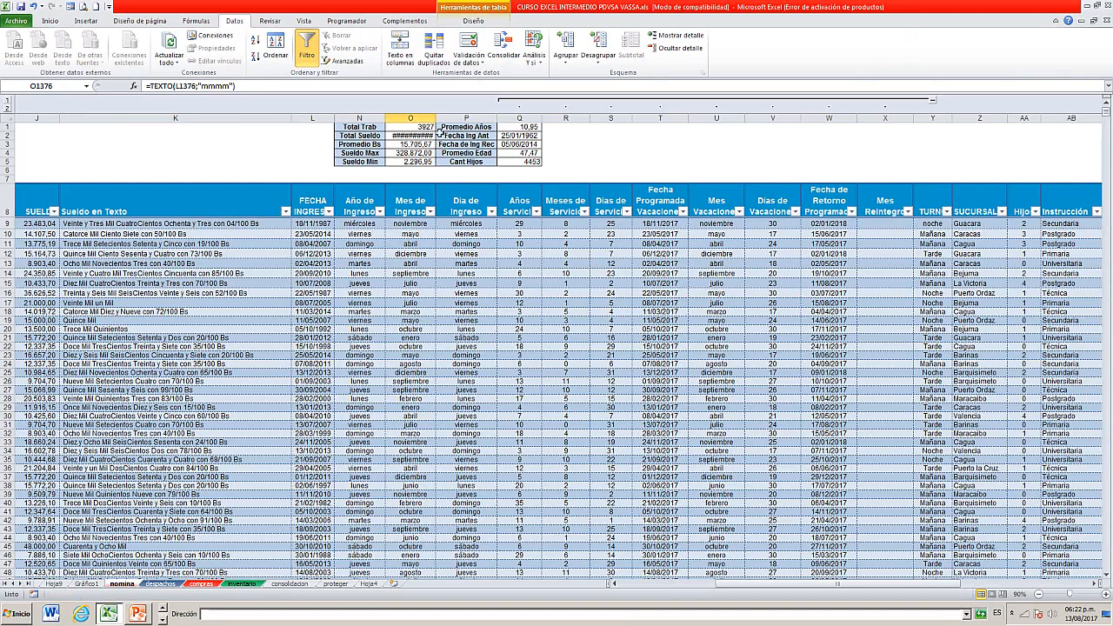
- Widen column O until the "Total Sueldo" amount displays in full
{"action": "left_click_drag", "start_coordinate": [437, 126], "coordinate": [438, 208]}
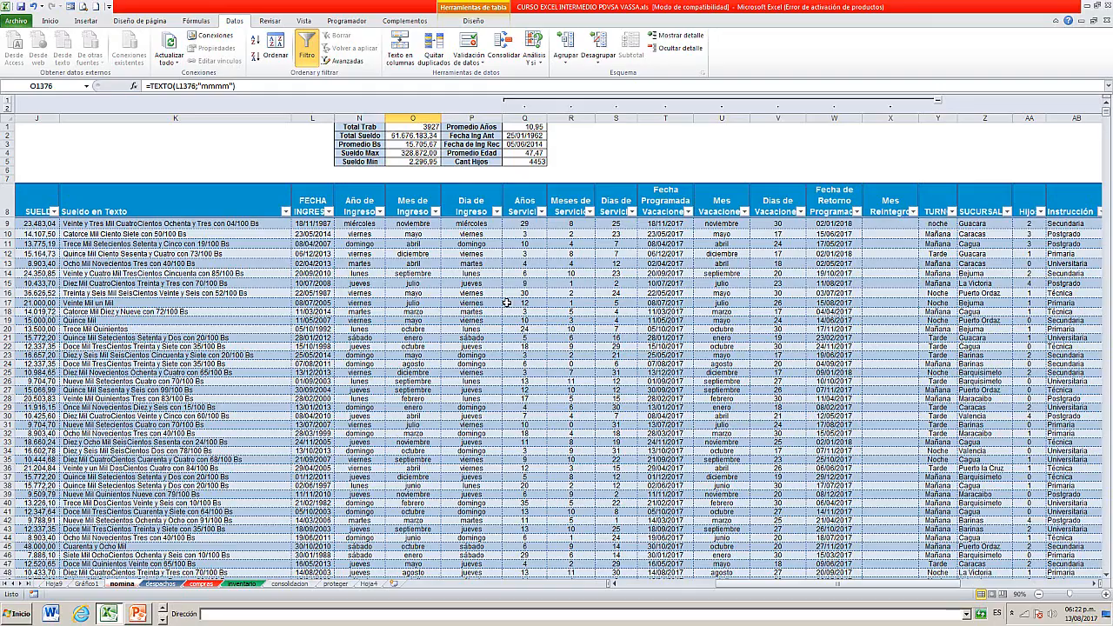
{"action": "scroll", "coordinate": [504, 301], "scroll_direction": "down", "scroll_amount": 2}
{"action": "scroll", "coordinate": [487, 302], "scroll_direction": "up", "scroll_amount": 2}
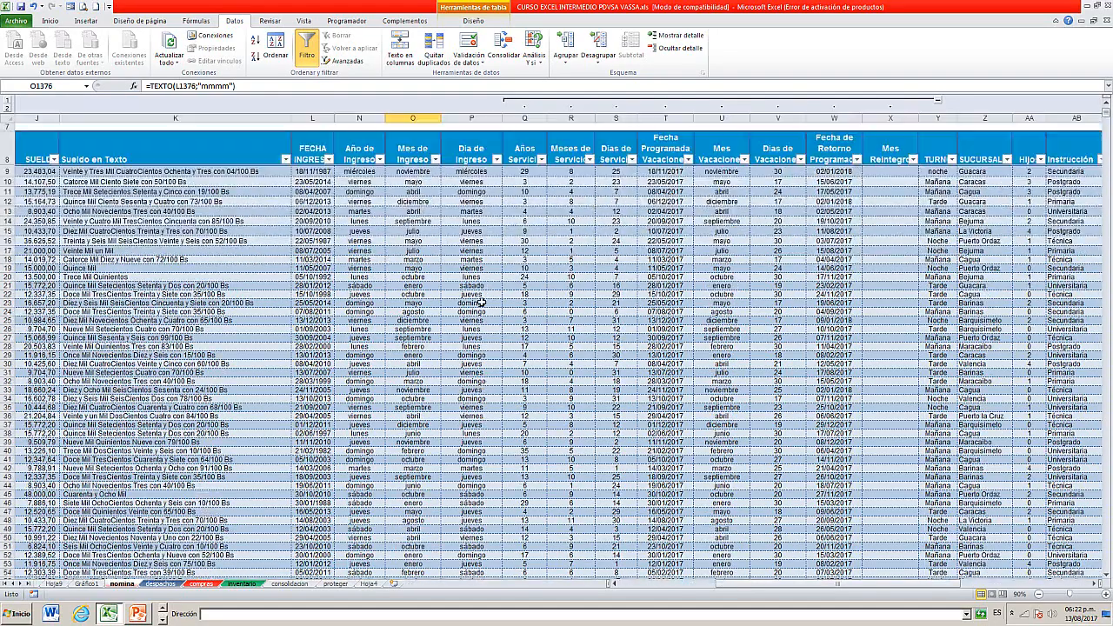